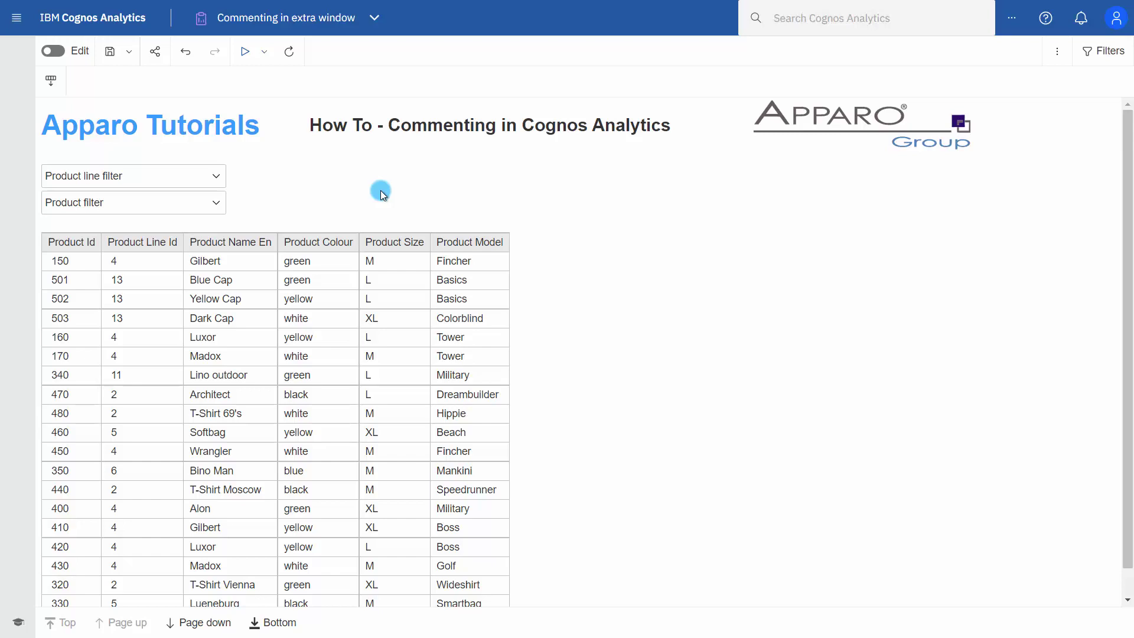
{"action": "left_click", "coordinate": [66, 243]}
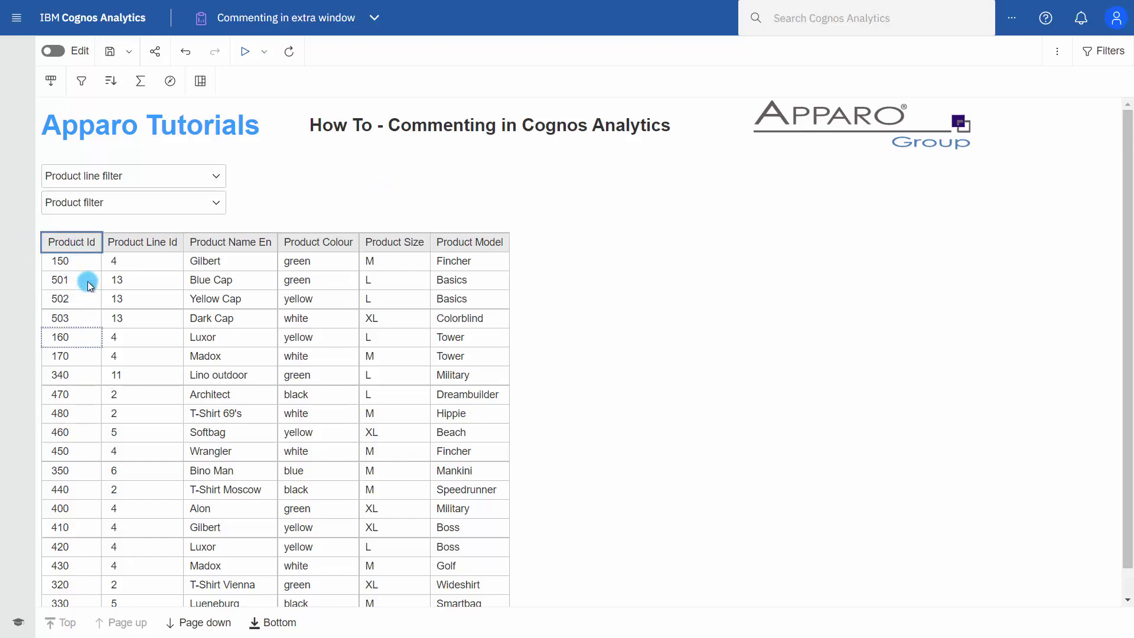
{"action": "left_click", "coordinate": [216, 202]}
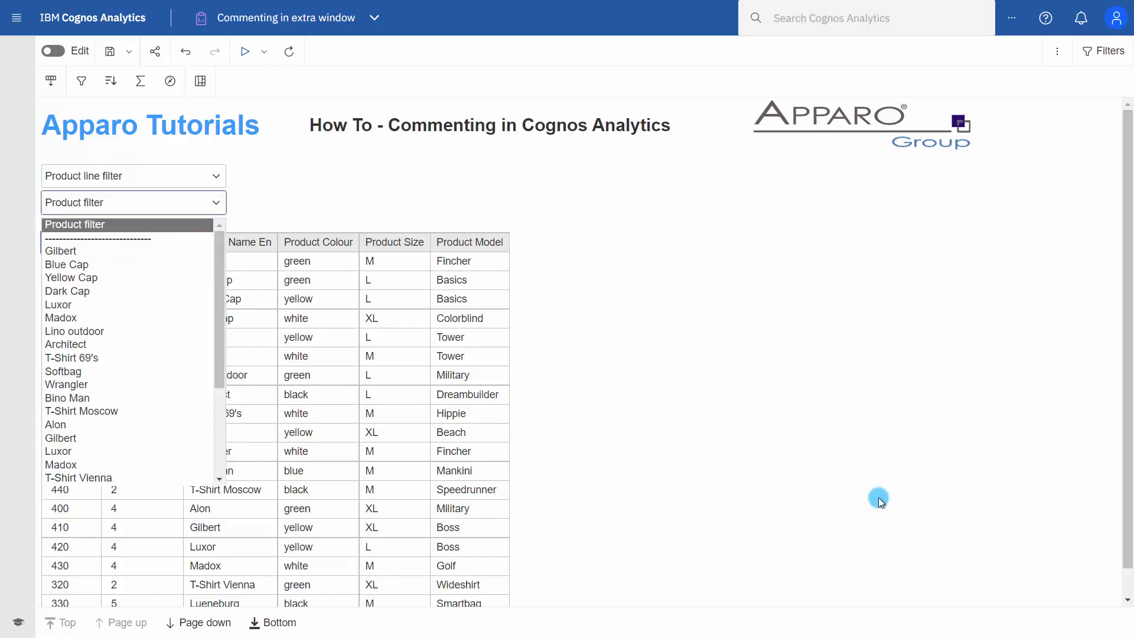
{"action": "left_click", "coordinate": [756, 435]}
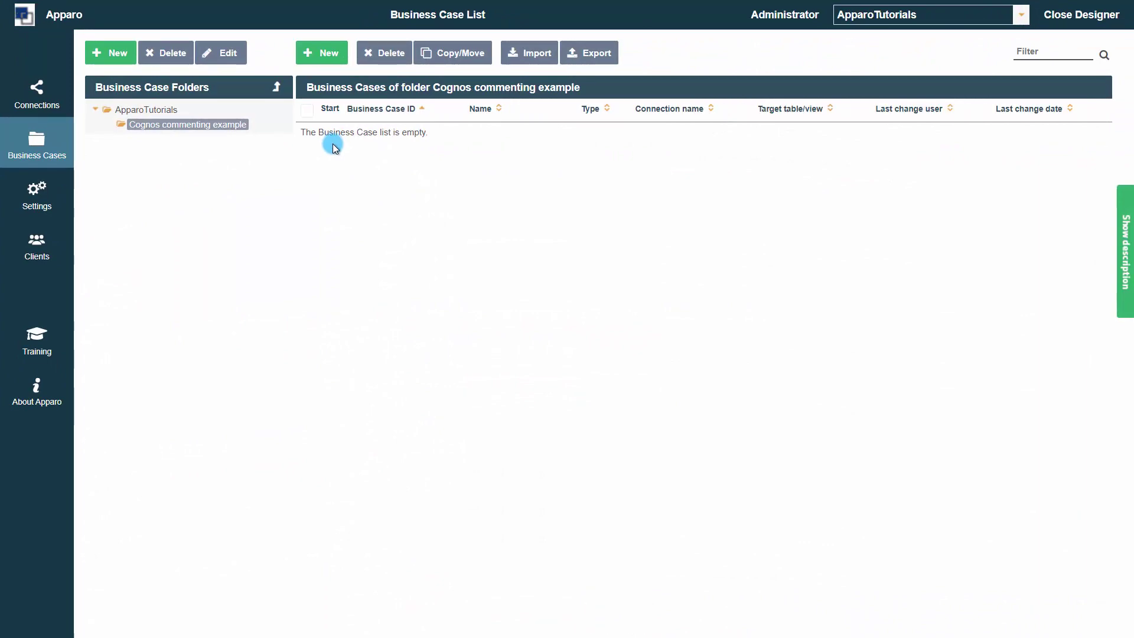
Create a Single Business Case with the identifier Commenting and the name "Commenting in extra window".
{"action": "left_click", "coordinate": [328, 55]}
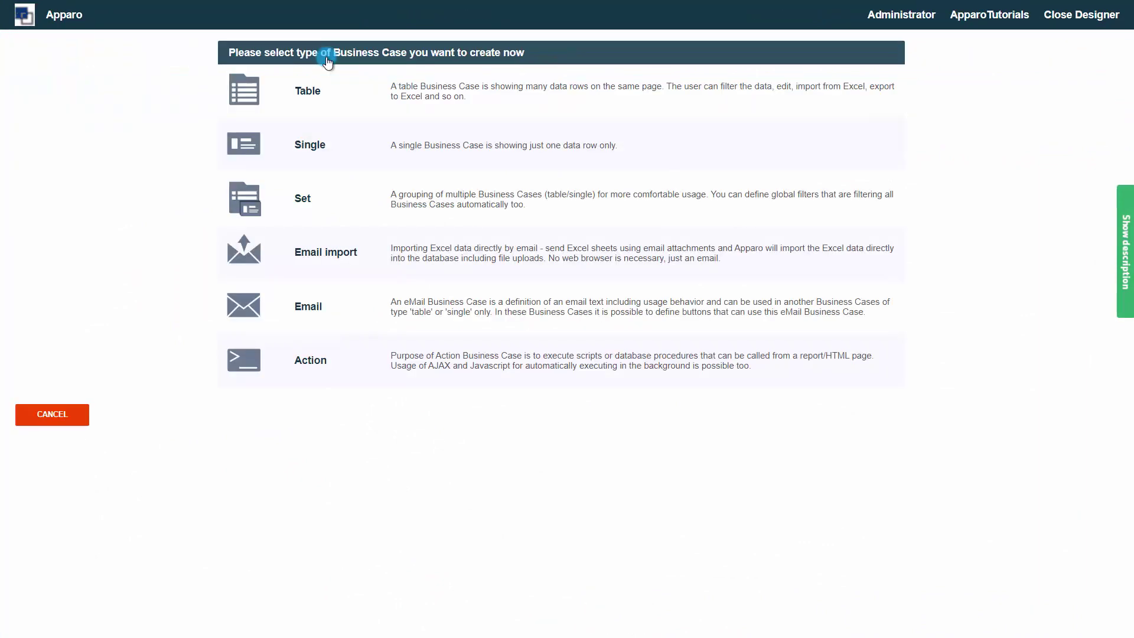
{"action": "left_click", "coordinate": [311, 145]}
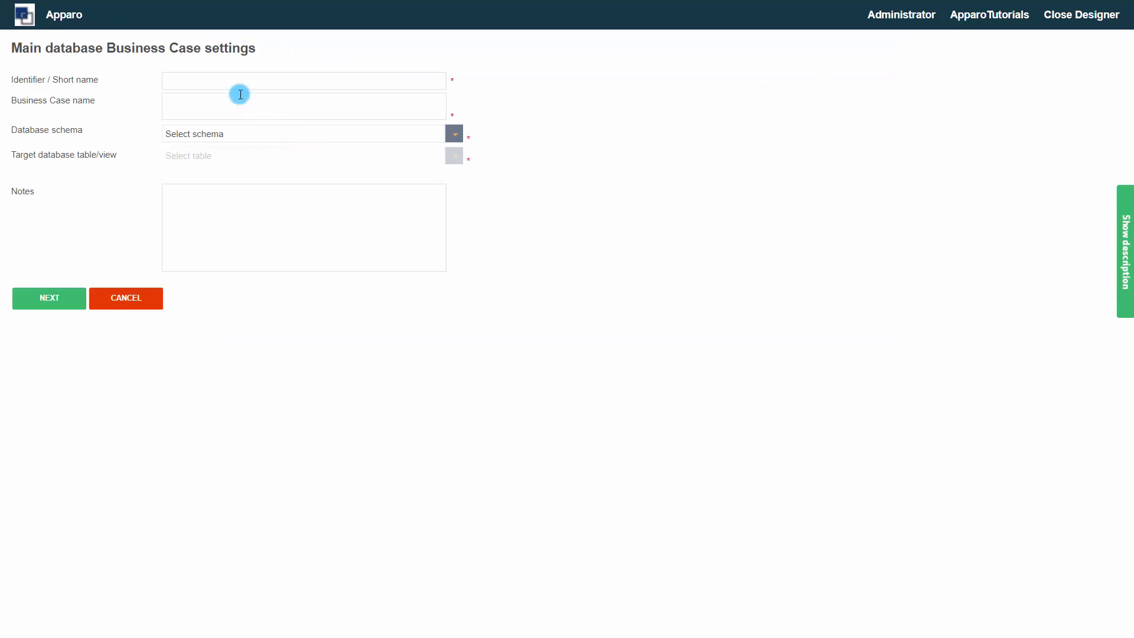
{"action": "left_click", "coordinate": [209, 88]}
{"action": "type", "text": "Commenting in extra window"}
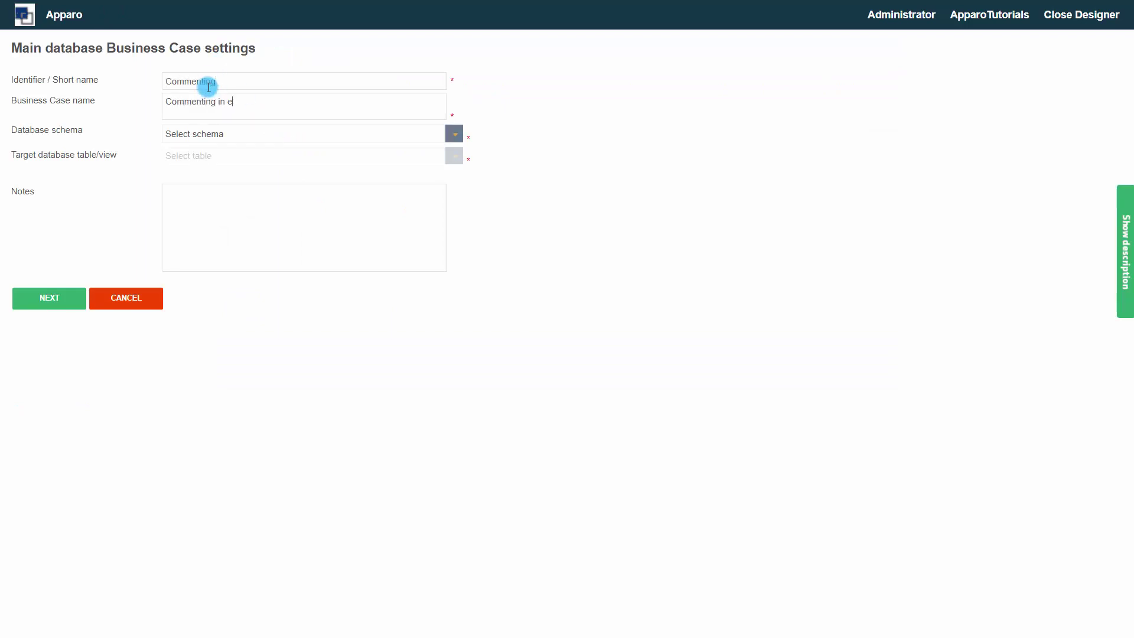
Set the database schema to FESAMPLES and the target table to SAMPLE_PRODUCT, and proceed with the Business Case setup.
{"action": "left_click", "coordinate": [240, 136]}
{"action": "left_click", "coordinate": [232, 287]}
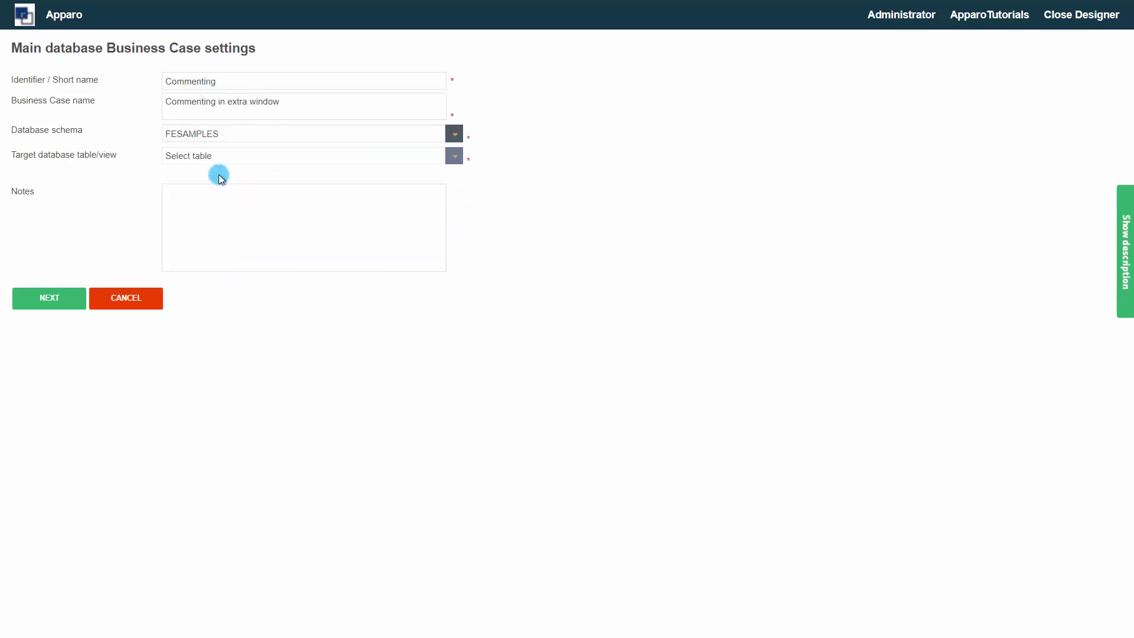
{"action": "left_click", "coordinate": [225, 156]}
{"action": "scroll", "coordinate": [235, 291], "scroll_direction": "down", "scroll_amount": 10}
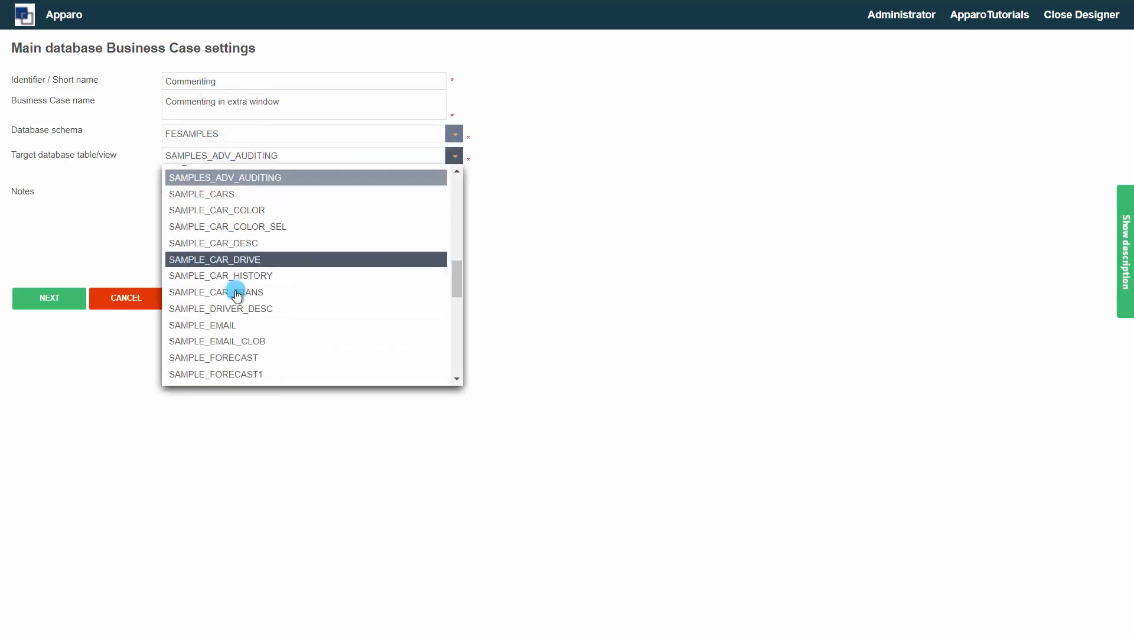
{"action": "left_click", "coordinate": [239, 321]}
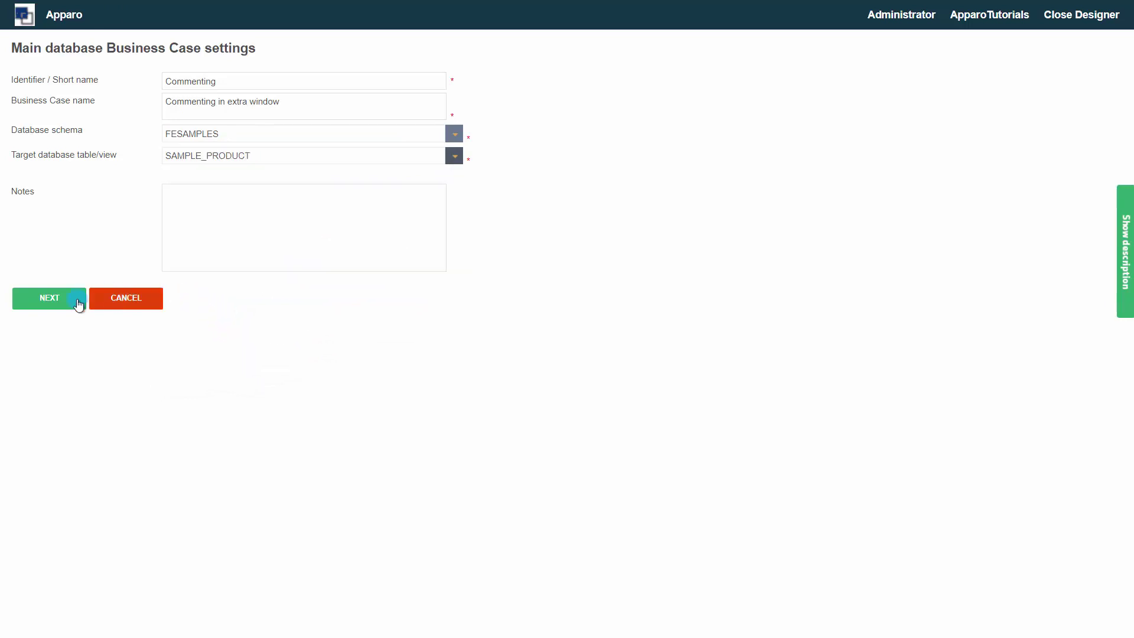
{"action": "left_click", "coordinate": [54, 302]}
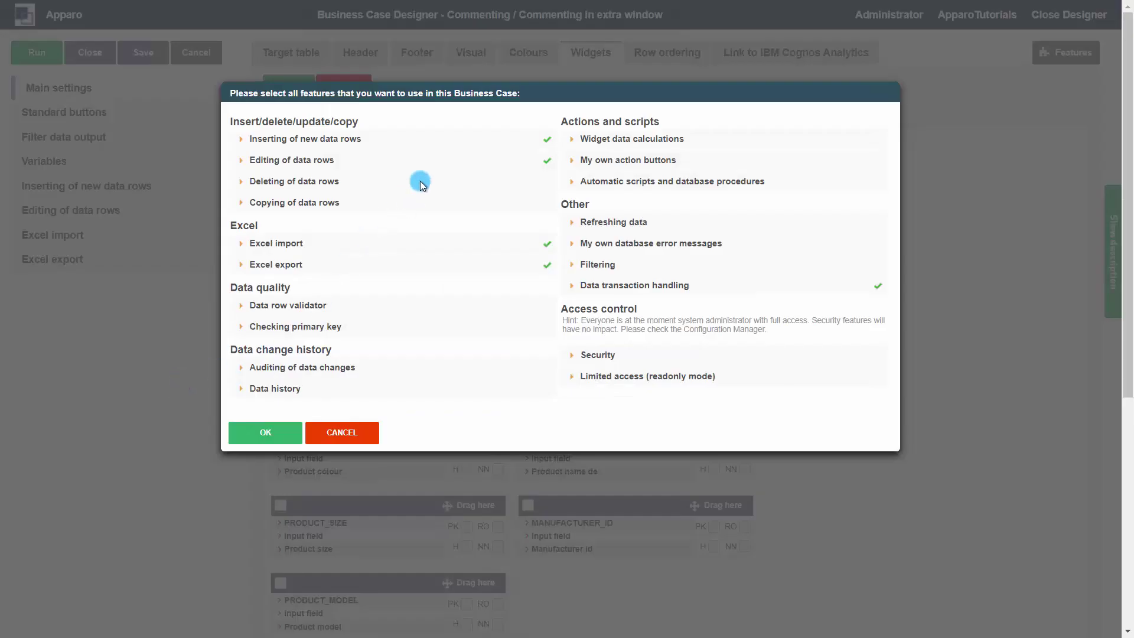
Disable inserting of new data, Excel import Copy & Paste and Excel export in the Business Case features, and accept the selection.
{"action": "left_click", "coordinate": [456, 139]}
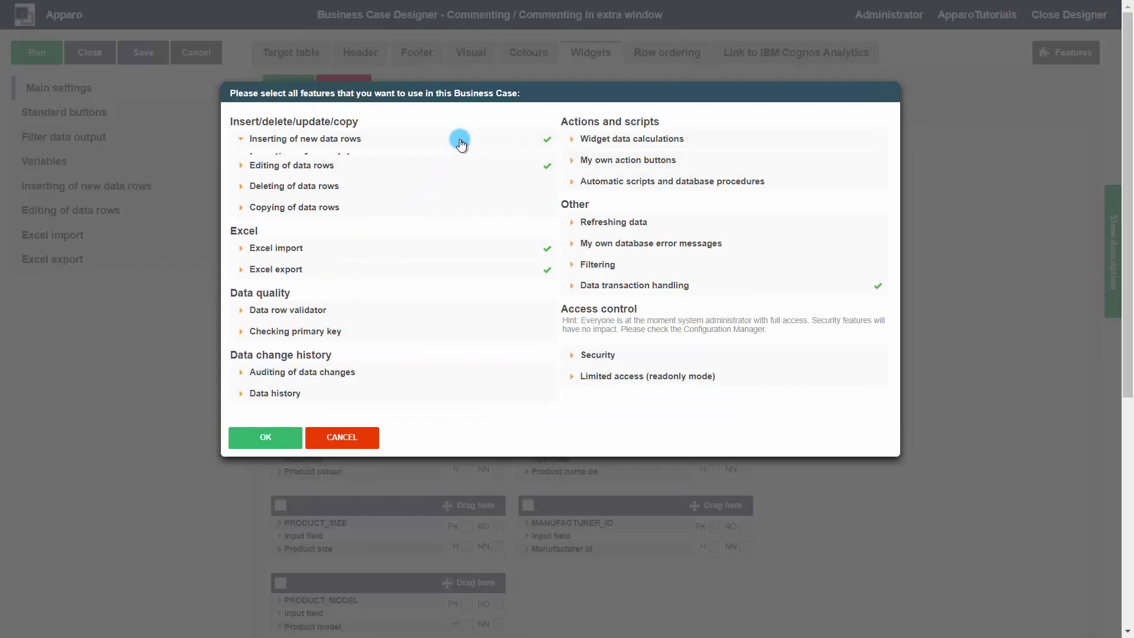
{"action": "left_click", "coordinate": [509, 182]}
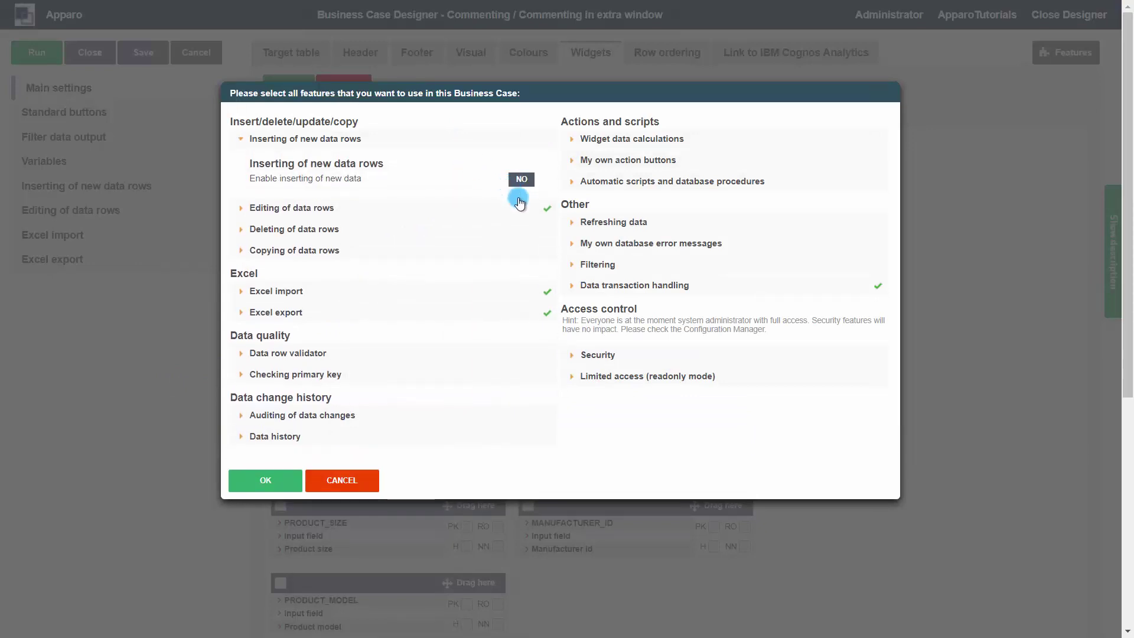
{"action": "left_click", "coordinate": [538, 296]}
{"action": "left_click", "coordinate": [522, 284]}
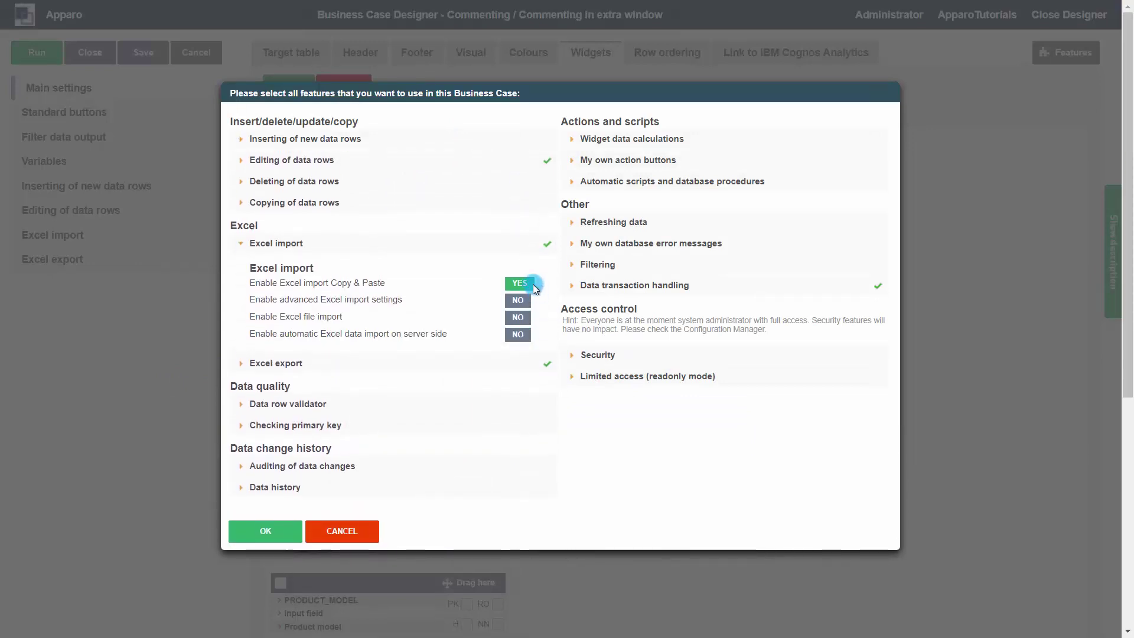
{"action": "left_click", "coordinate": [537, 360]}
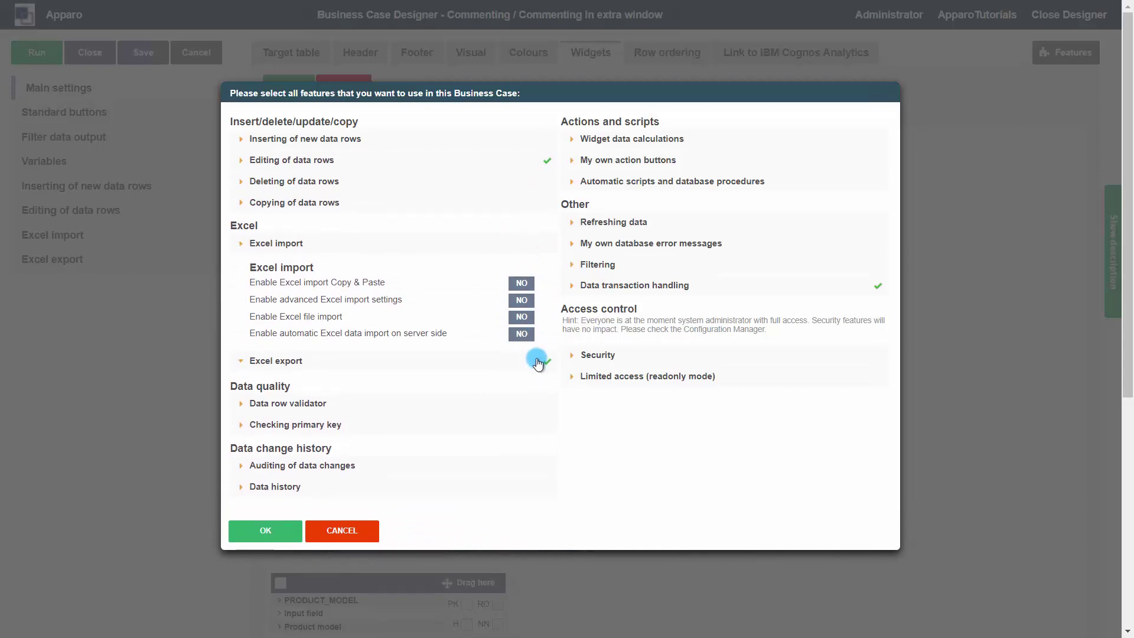
{"action": "left_click", "coordinate": [520, 307]}
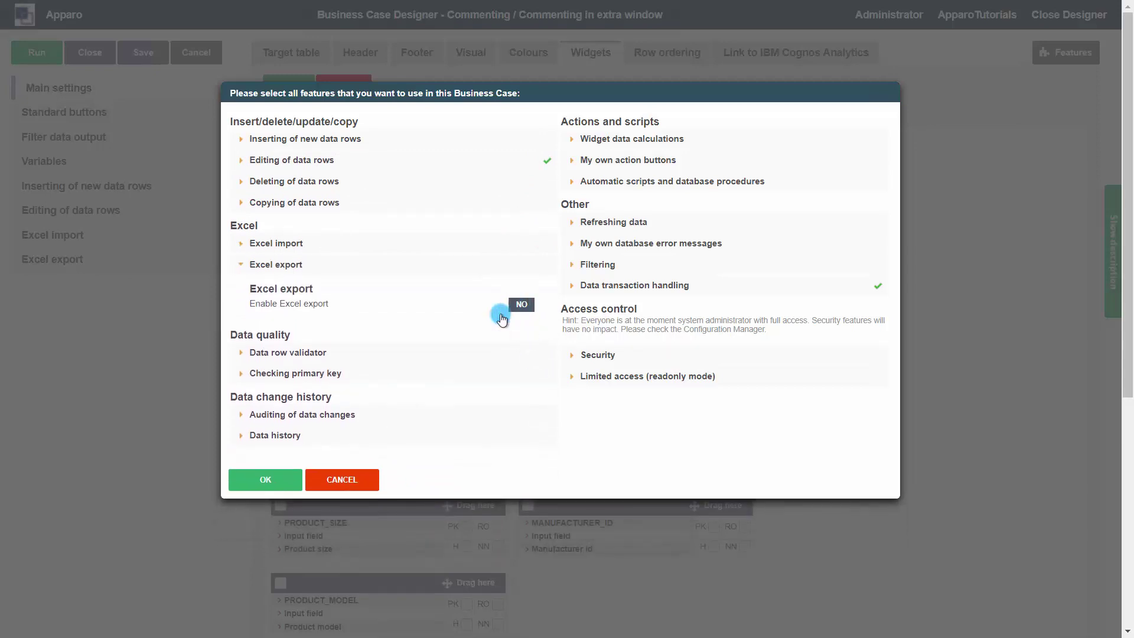
{"action": "left_click", "coordinate": [273, 482]}
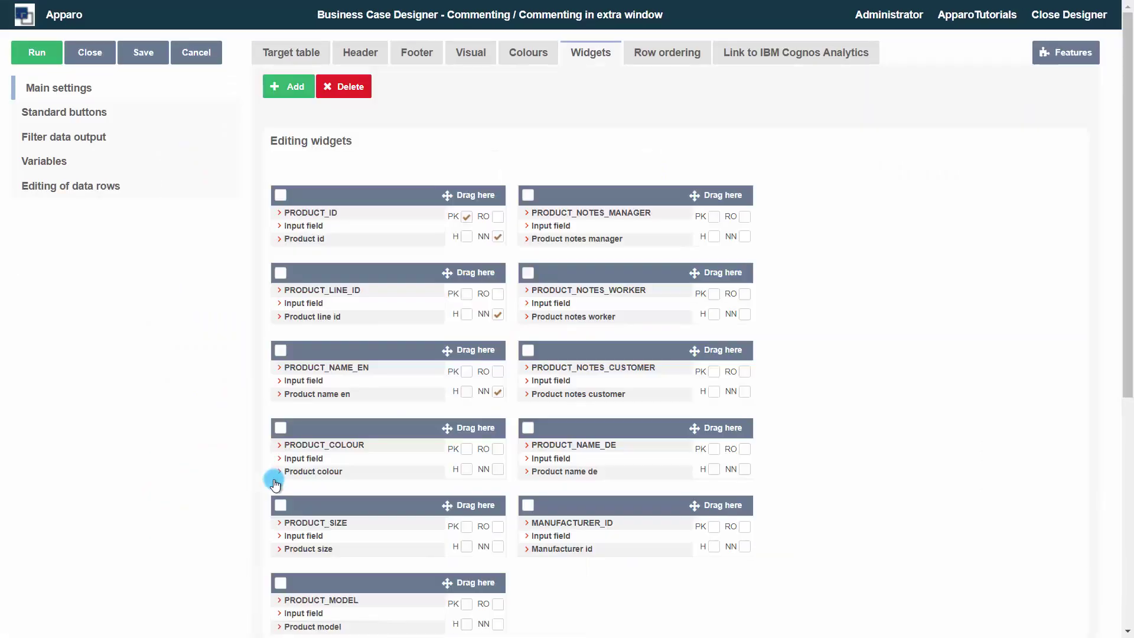
Delete all editing widgets except PRODUCT_ID, PRODUCT_LINE_ID, PRODUCT_NAME_EN and PRODUCT_NOTES_MANAGER.
{"action": "left_click", "coordinate": [530, 273]}
{"action": "left_click", "coordinate": [528, 350]}
{"action": "left_click", "coordinate": [527, 426]}
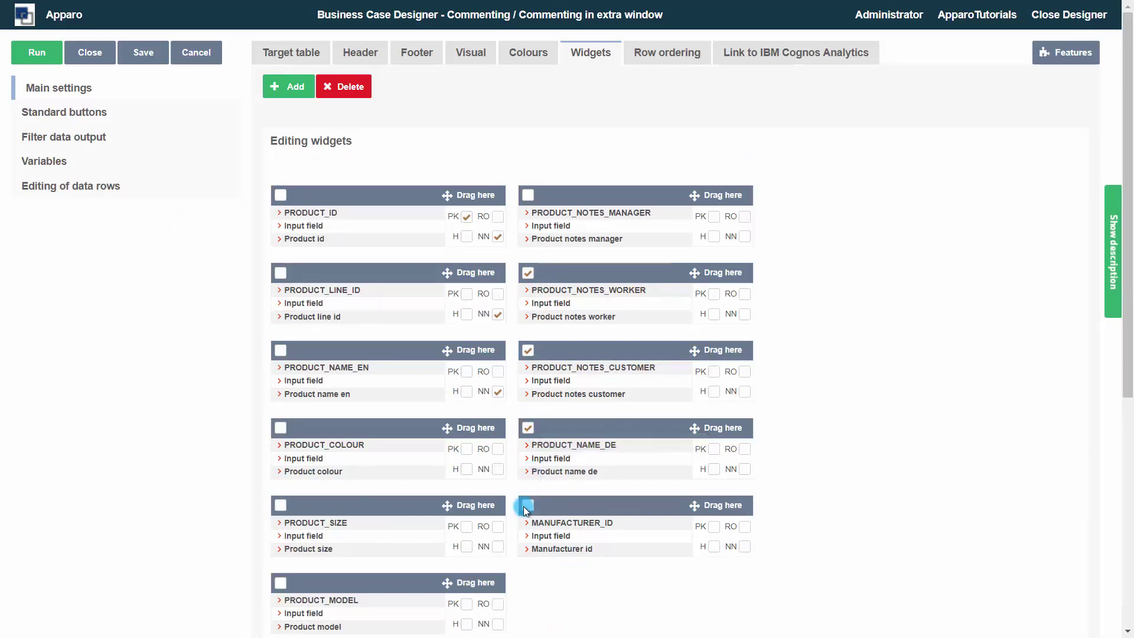
{"action": "left_click", "coordinate": [526, 508]}
{"action": "left_click", "coordinate": [281, 429]}
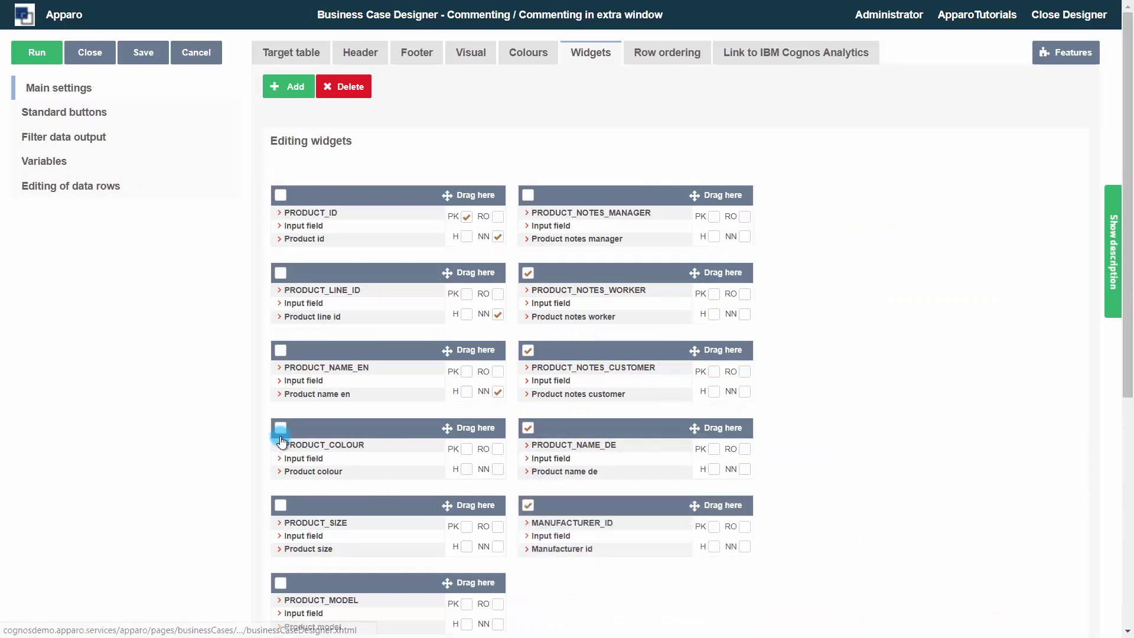
{"action": "left_click", "coordinate": [281, 506]}
{"action": "left_click", "coordinate": [281, 583]}
{"action": "scroll", "coordinate": [290, 578], "scroll_direction": "down", "scroll_amount": 6}
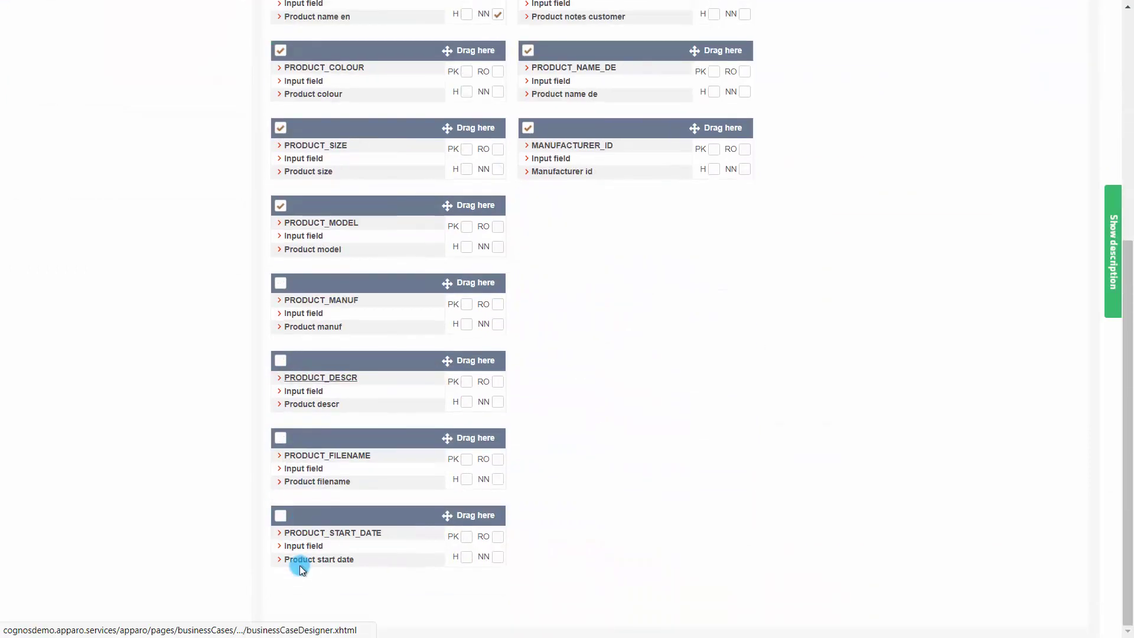
{"action": "left_click", "coordinate": [281, 283]}
{"action": "left_click", "coordinate": [281, 360]}
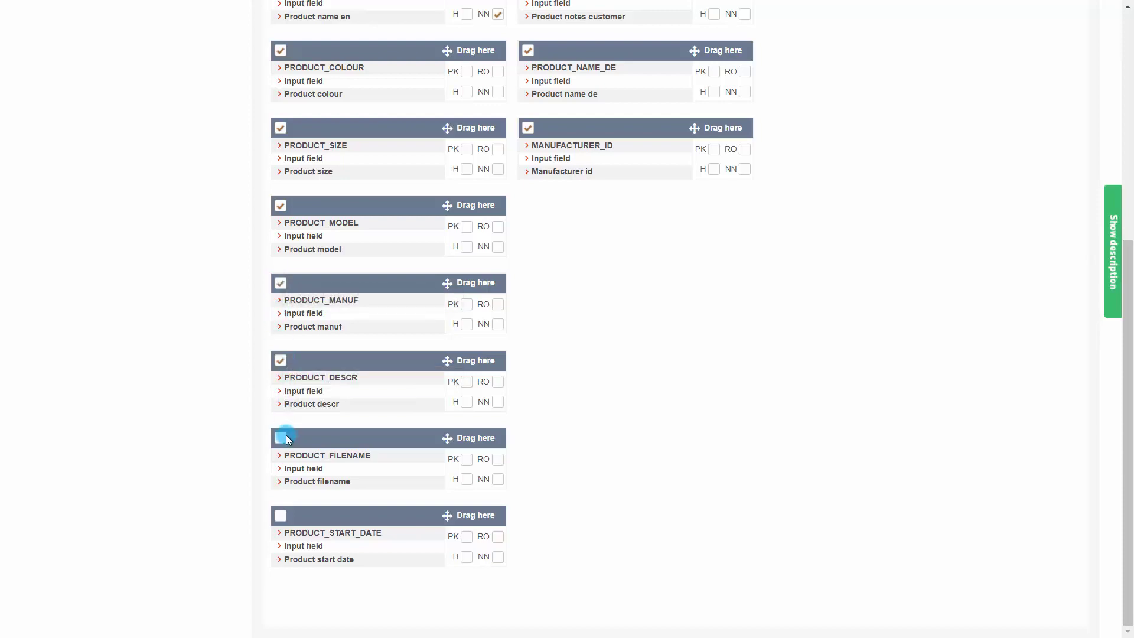
{"action": "left_click", "coordinate": [282, 437]}
{"action": "left_click", "coordinate": [282, 515]}
{"action": "scroll", "coordinate": [354, 491], "scroll_direction": "up", "scroll_amount": 6}
{"action": "left_click", "coordinate": [313, 136]}
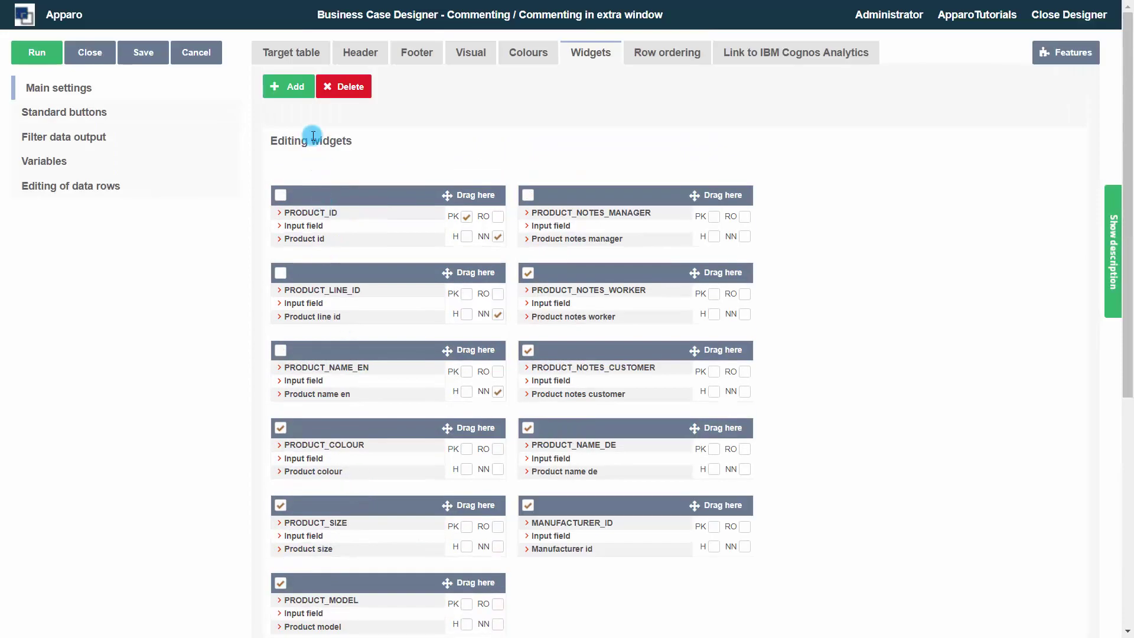
{"action": "left_click", "coordinate": [327, 89]}
{"action": "left_click", "coordinate": [417, 381]}
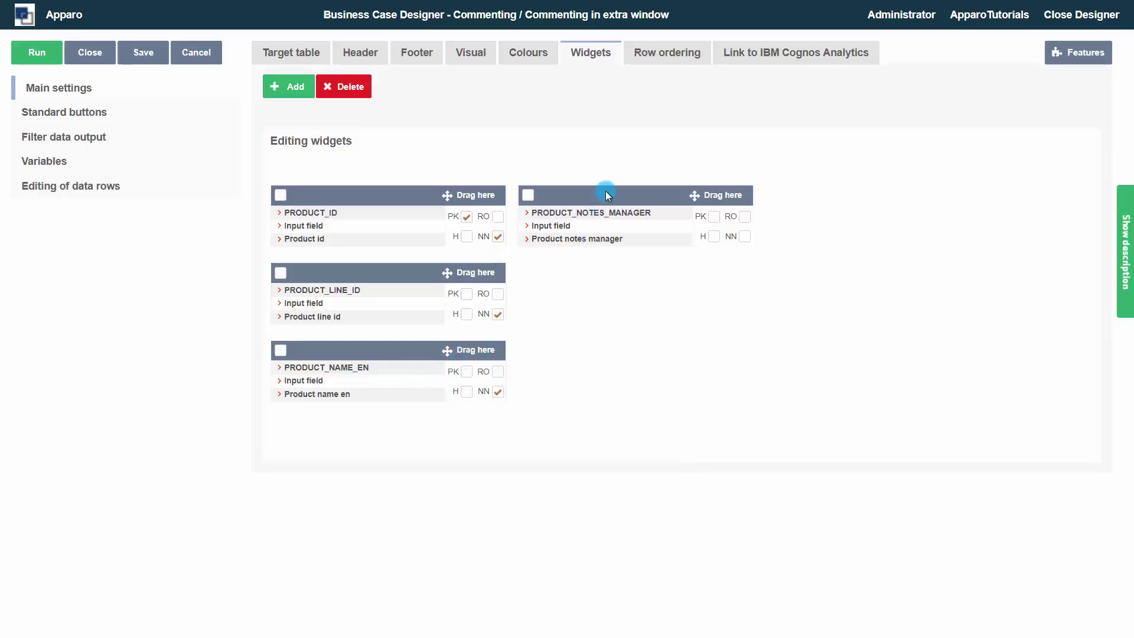
Move the PRODUCT_NOTES_MANAGER widget below PRODUCT_NAME_EN and change its widget type to Text area.
{"action": "left_click_drag", "start_coordinate": [605, 192], "coordinate": [360, 418]}
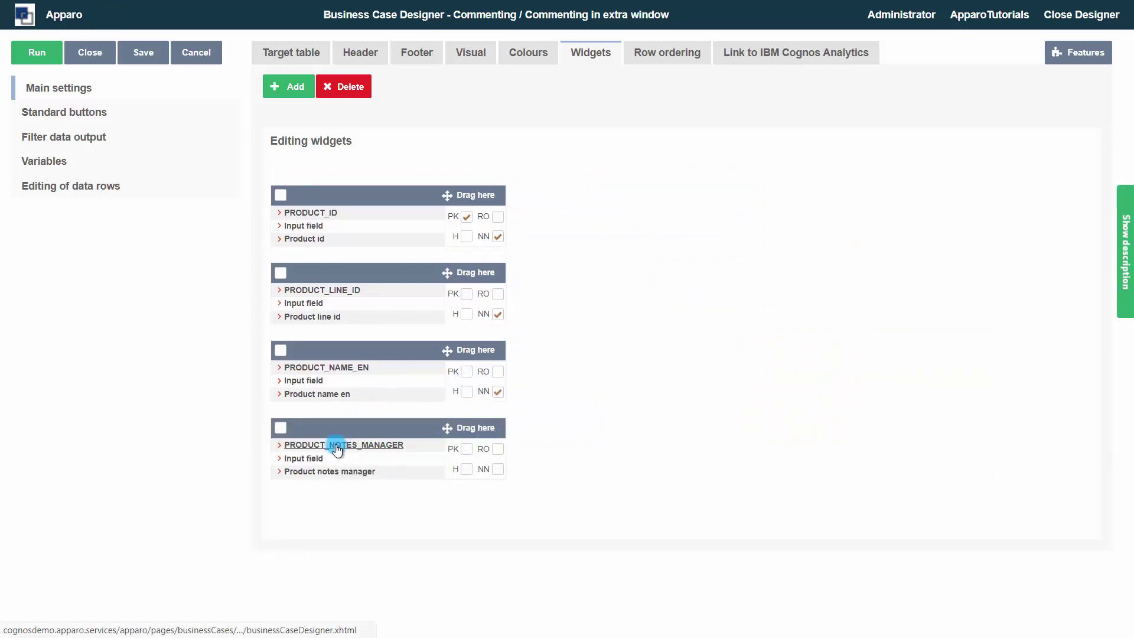
{"action": "left_click", "coordinate": [337, 450]}
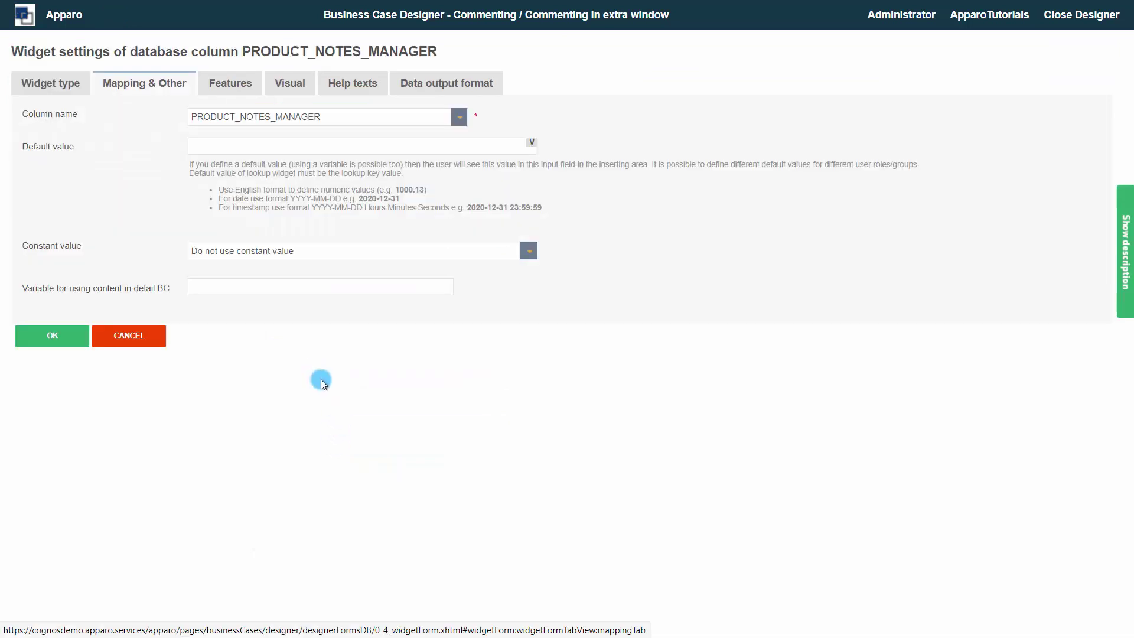
{"action": "left_click", "coordinate": [49, 93]}
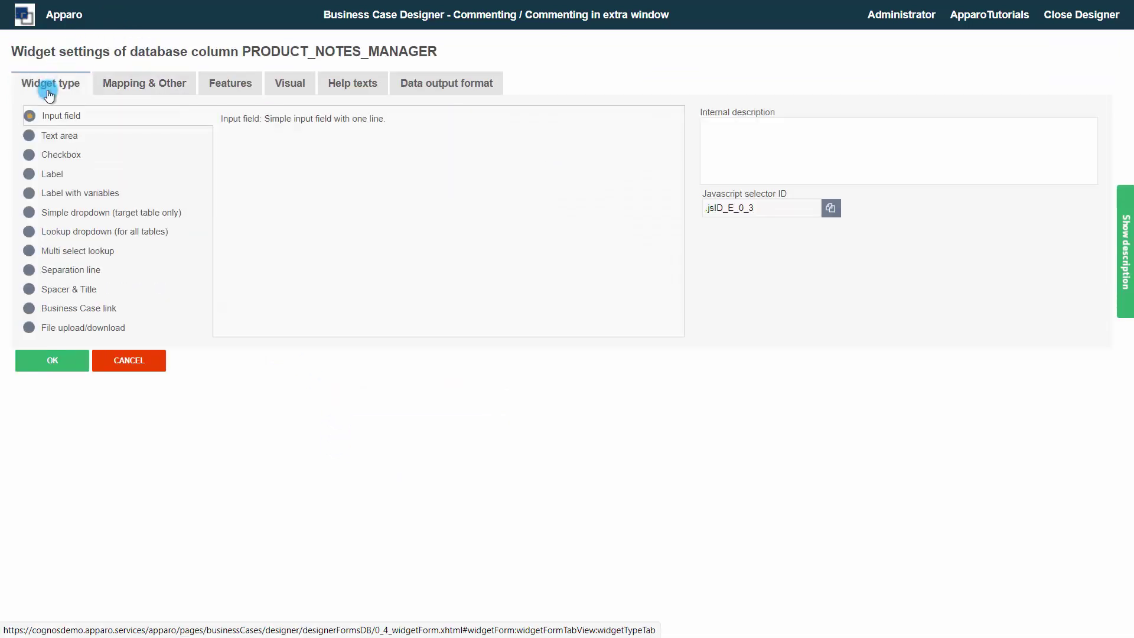
{"action": "left_click", "coordinate": [33, 136]}
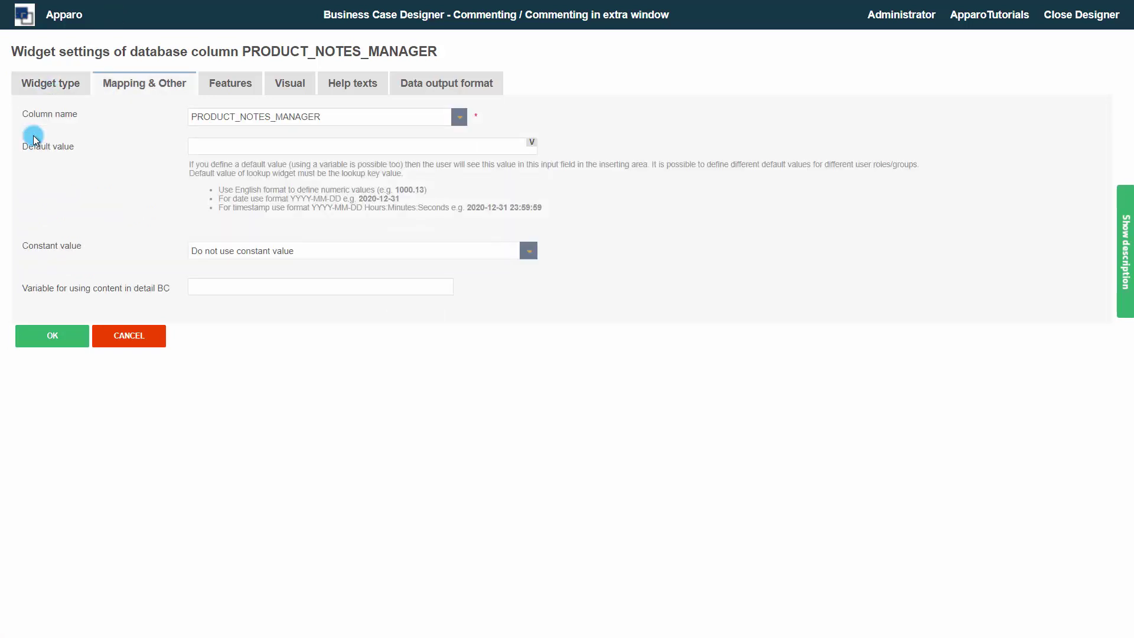
Label the PRODUCT_NOTES_MANAGER widget "Comment" in English and "Kommentar" in German, and set its label style to Bold.
{"action": "left_click", "coordinate": [297, 86]}
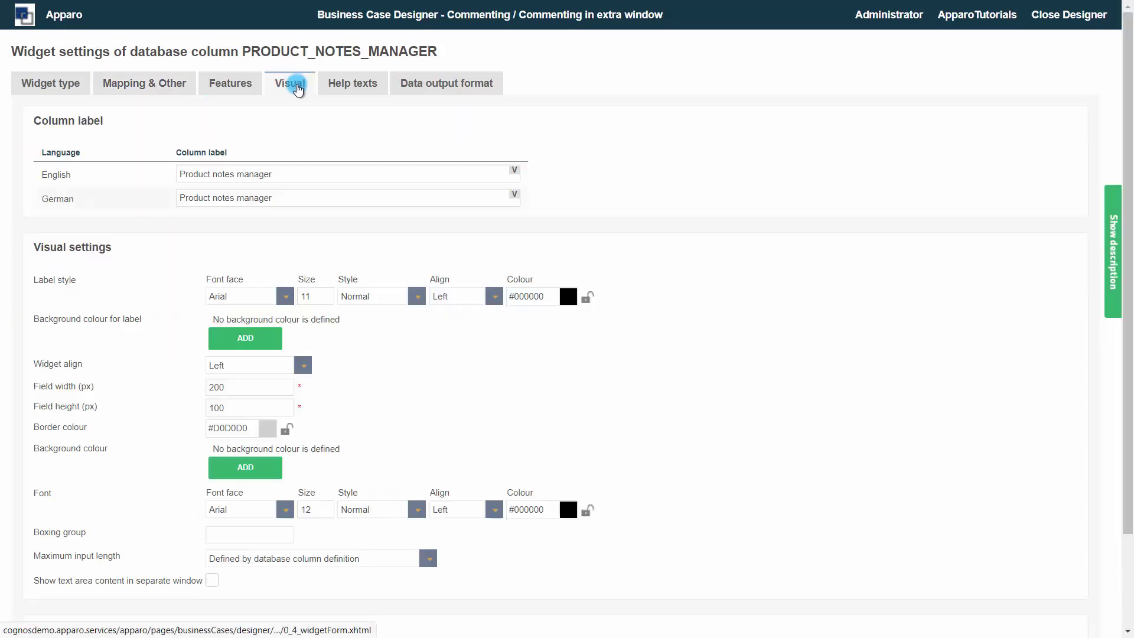
{"action": "left_click_drag", "start_coordinate": [272, 176], "coordinate": [94, 167]}
{"action": "type", "text": "Comment"}
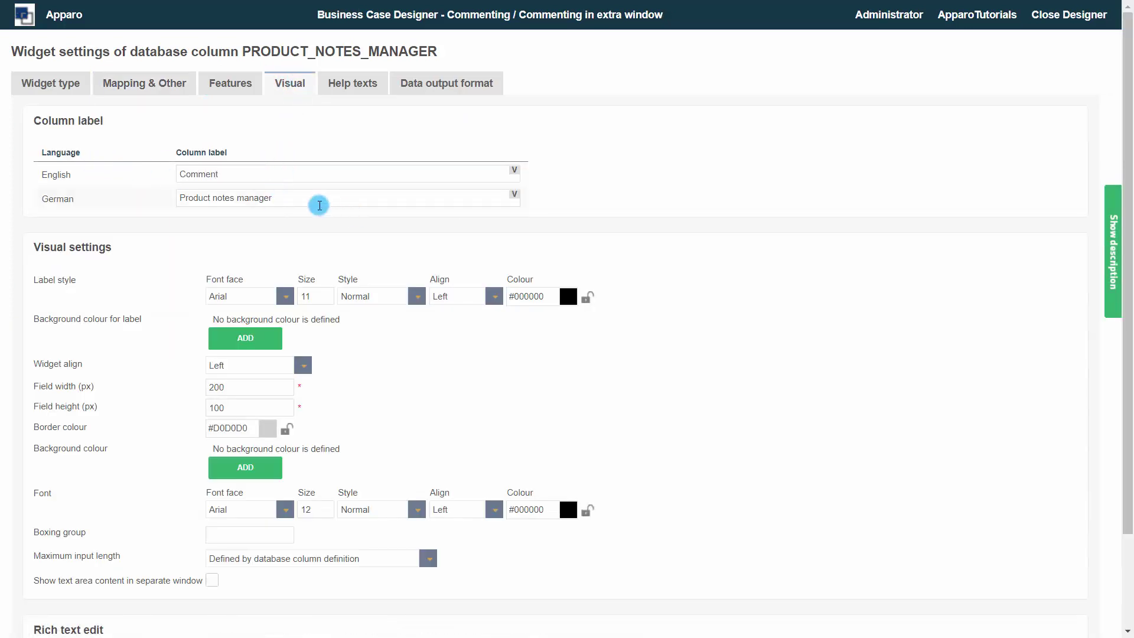
{"action": "left_click_drag", "start_coordinate": [318, 203], "coordinate": [120, 189]}
{"action": "type", "text": "Kommentar"}
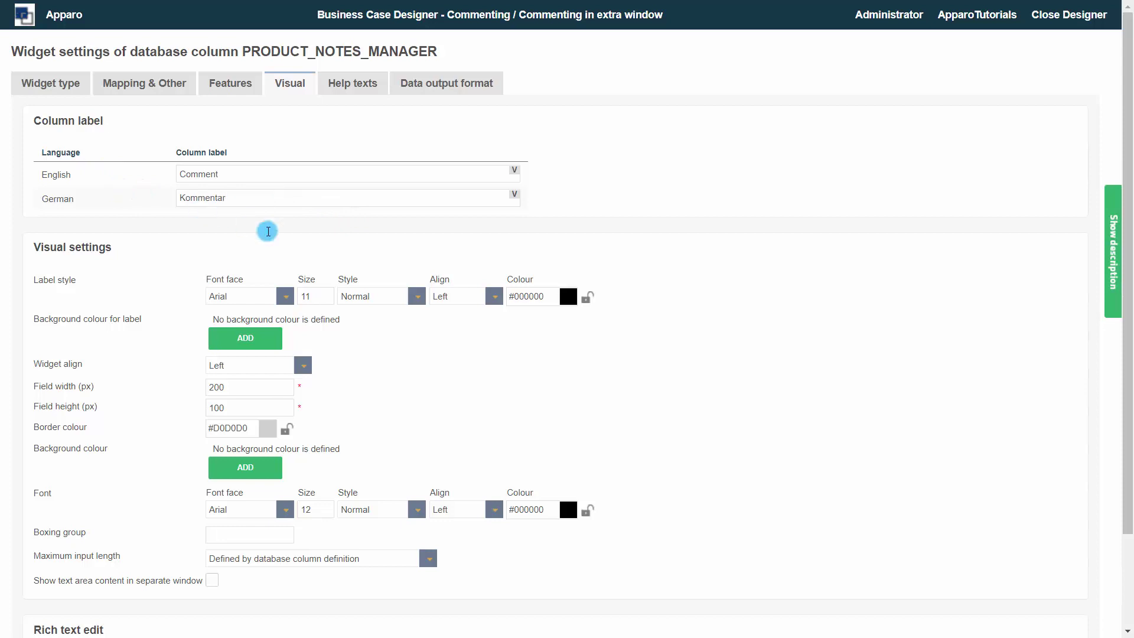
{"action": "left_click", "coordinate": [416, 296]}
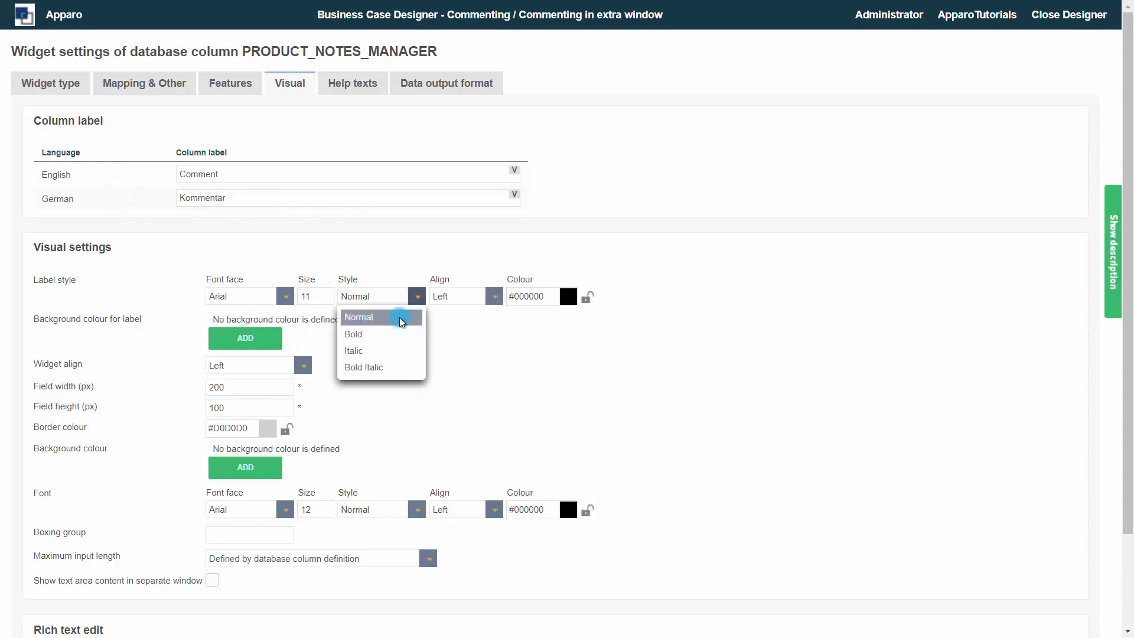
{"action": "left_click", "coordinate": [383, 336]}
Set the text area's width and height to 400 px, enable HTML tags for flexible text design, and apply the widget settings.
{"action": "left_click_drag", "start_coordinate": [254, 390], "coordinate": [195, 377]}
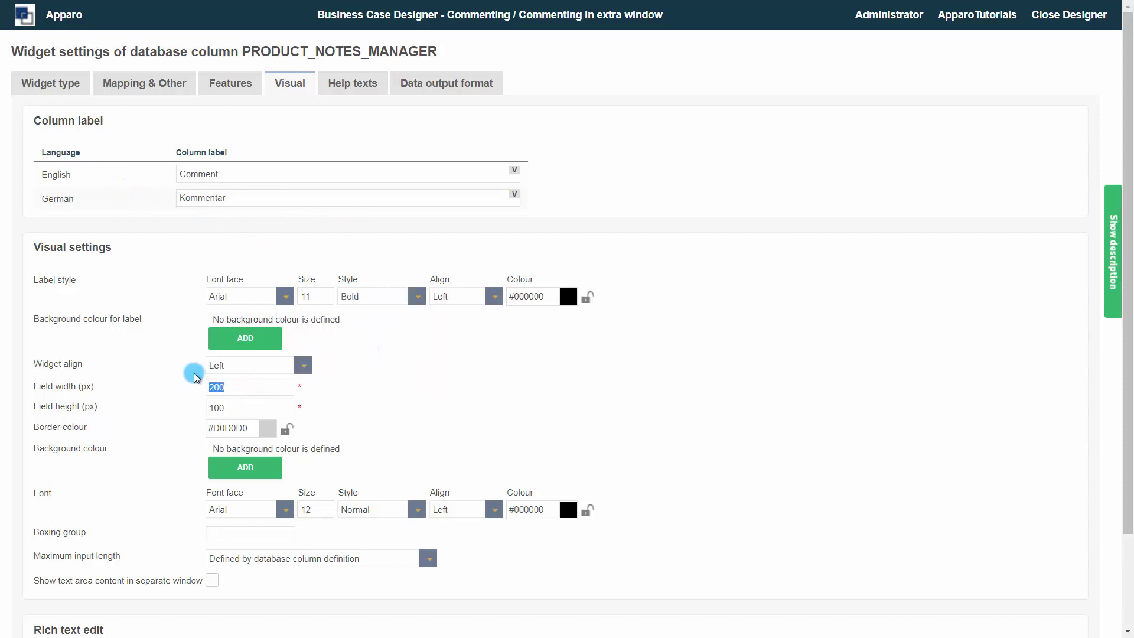
{"action": "type", "text": "400"}
{"action": "left_click_drag", "start_coordinate": [245, 409], "coordinate": [172, 393]}
{"action": "type", "text": "4"}
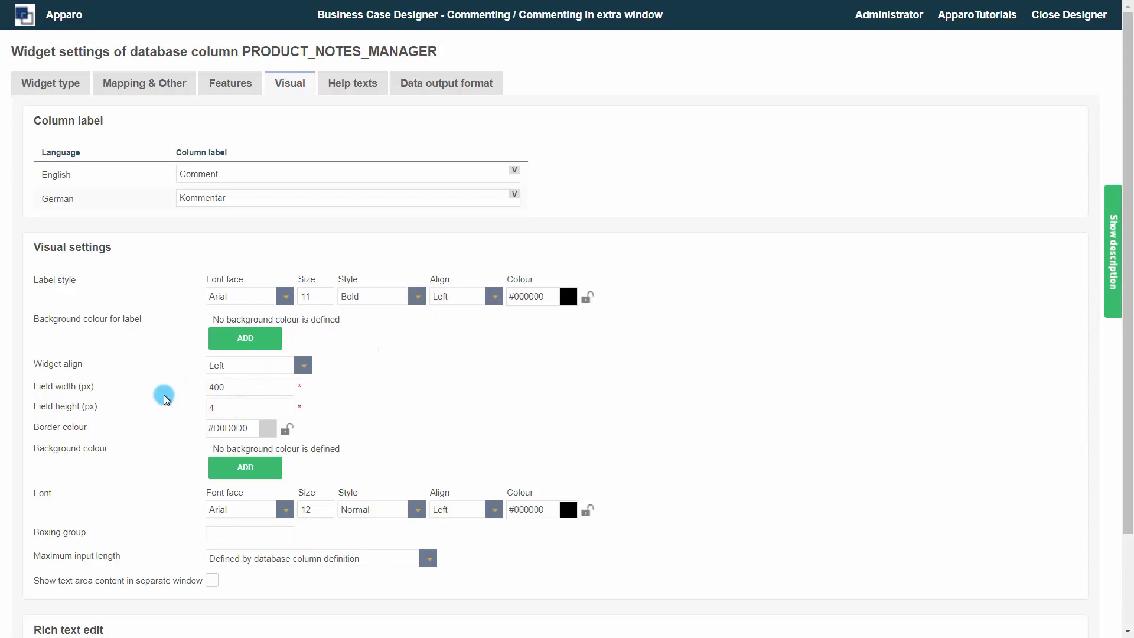
{"action": "type", "text": "00"}
{"action": "scroll", "coordinate": [157, 397], "scroll_direction": "down", "scroll_amount": 2}
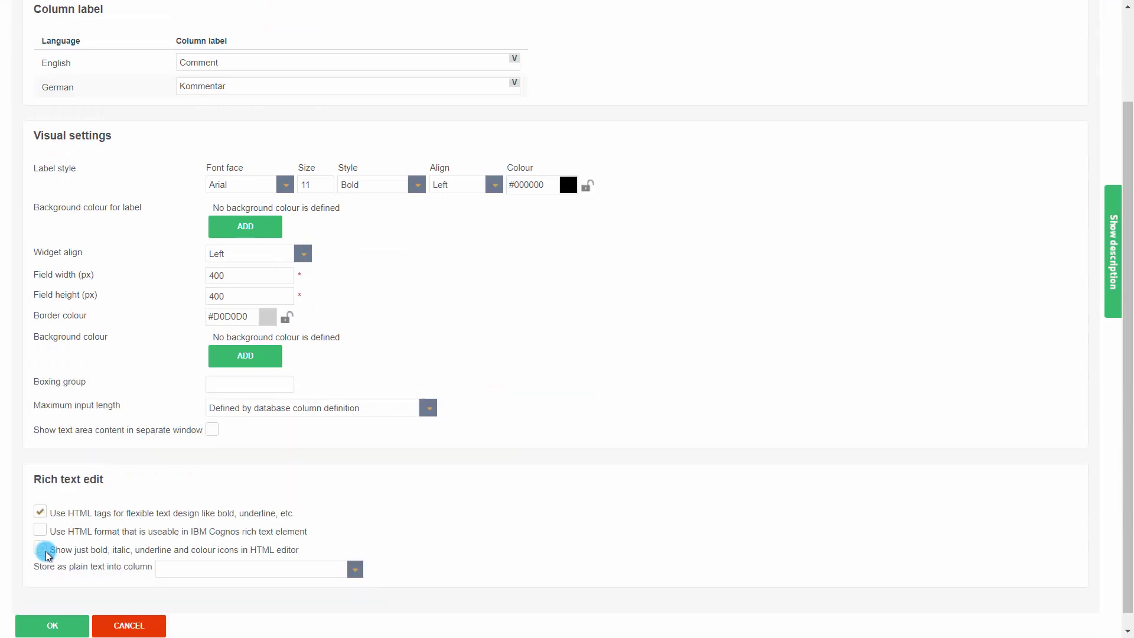
{"action": "left_click", "coordinate": [43, 627]}
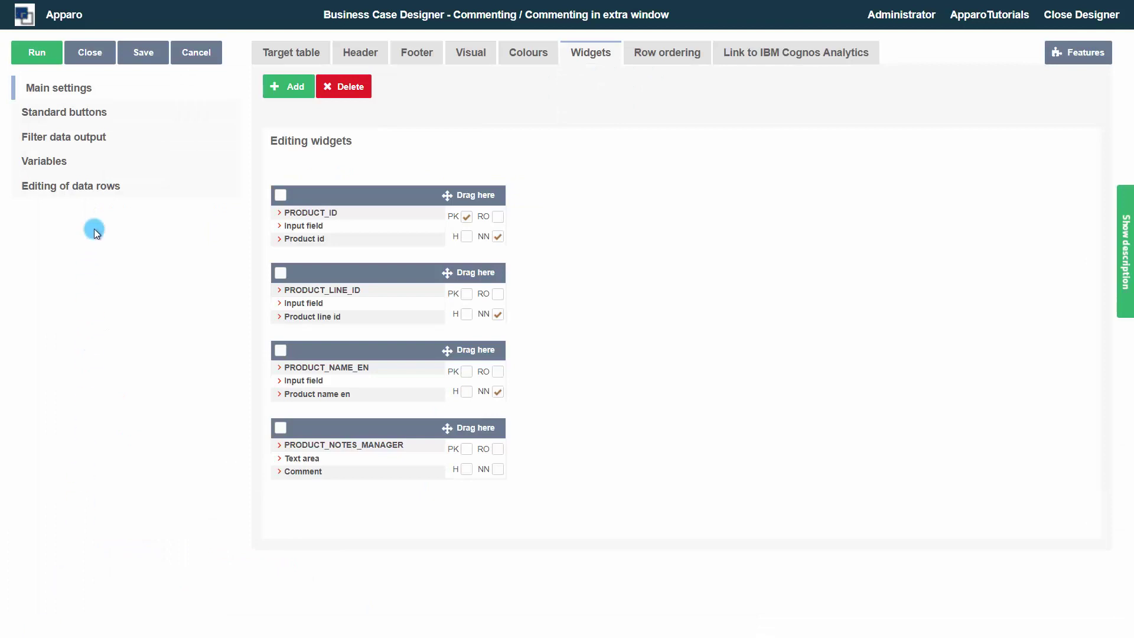
Run the Business Case to preview the commenting form.
{"action": "left_click", "coordinate": [49, 61]}
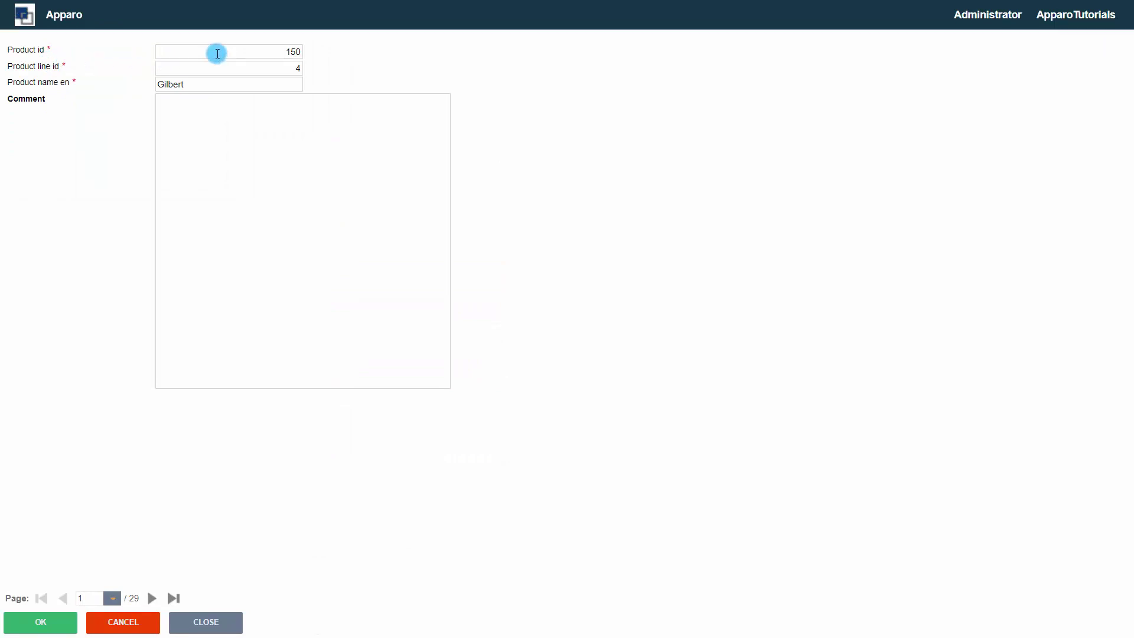
Leave the form preview and set the Business Case to show just the first data row only.
{"action": "left_click_drag", "start_coordinate": [218, 53], "coordinate": [306, 67]}
{"action": "left_click", "coordinate": [140, 623]}
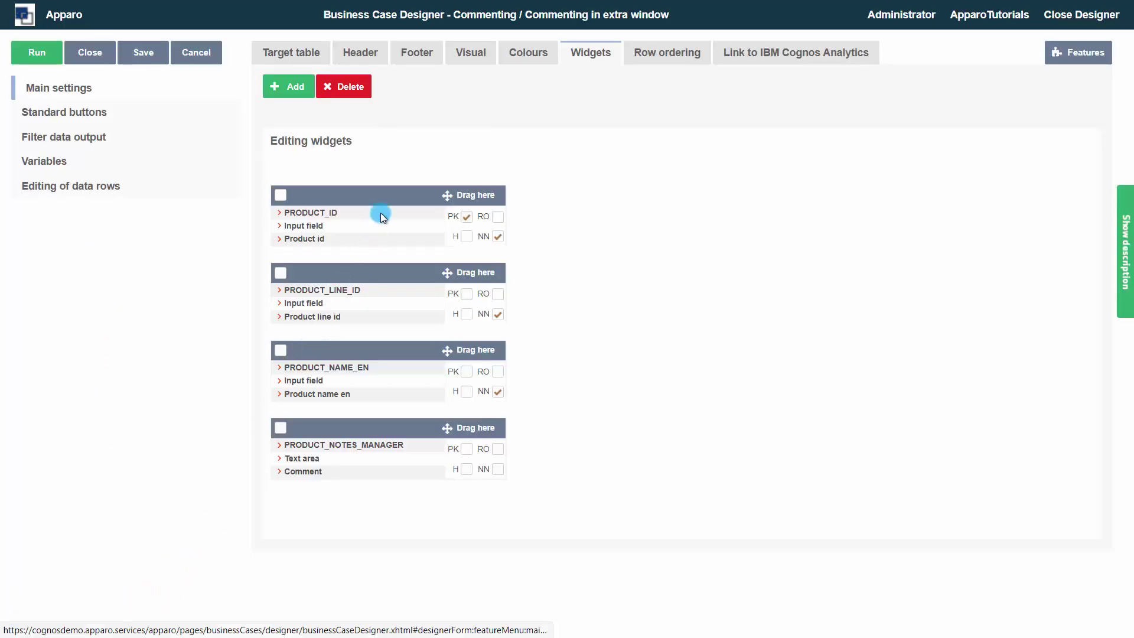
{"action": "left_click", "coordinate": [461, 58]}
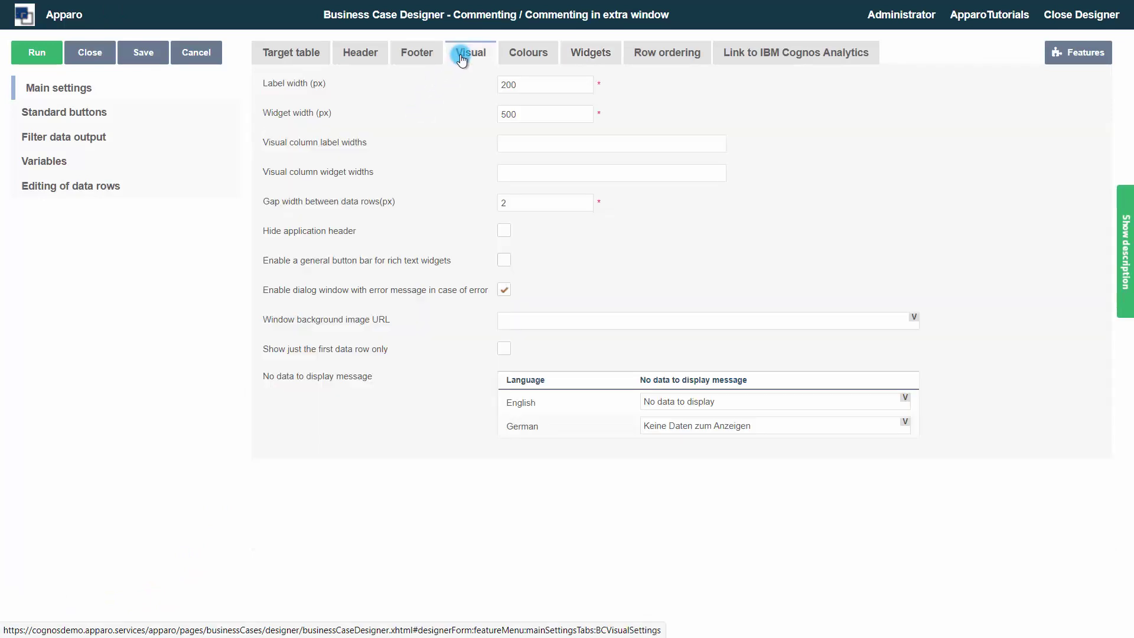
{"action": "left_click", "coordinate": [505, 353]}
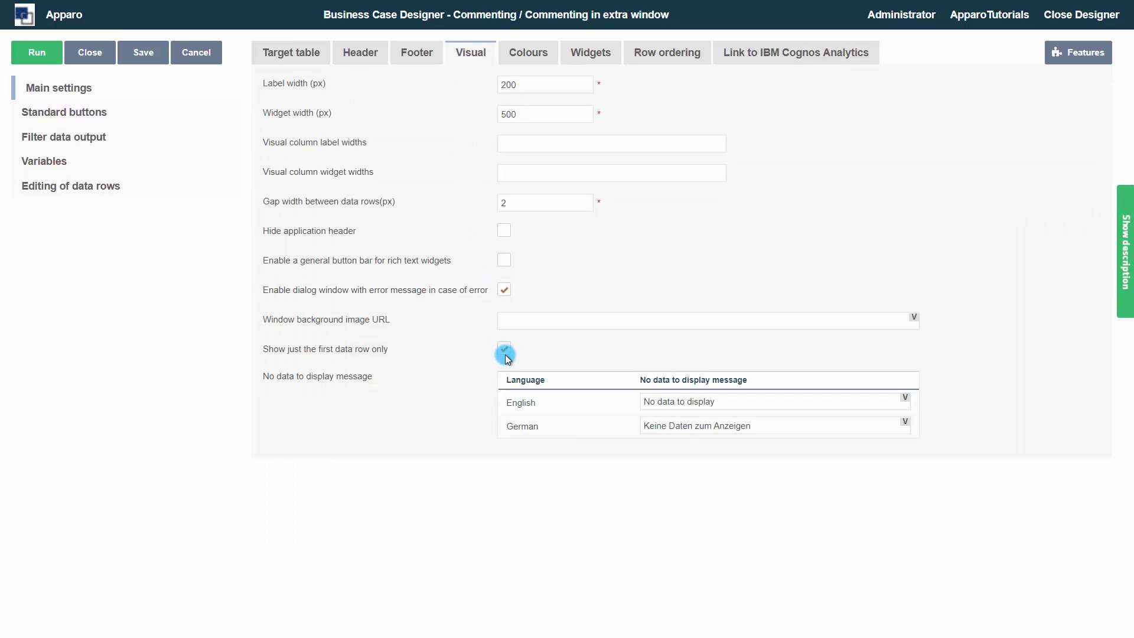
Label the PRODUCT_ID widget "Product" in English, use the spelling "Produkt" in German, and set its label style to Bold.
{"action": "left_click", "coordinate": [584, 62]}
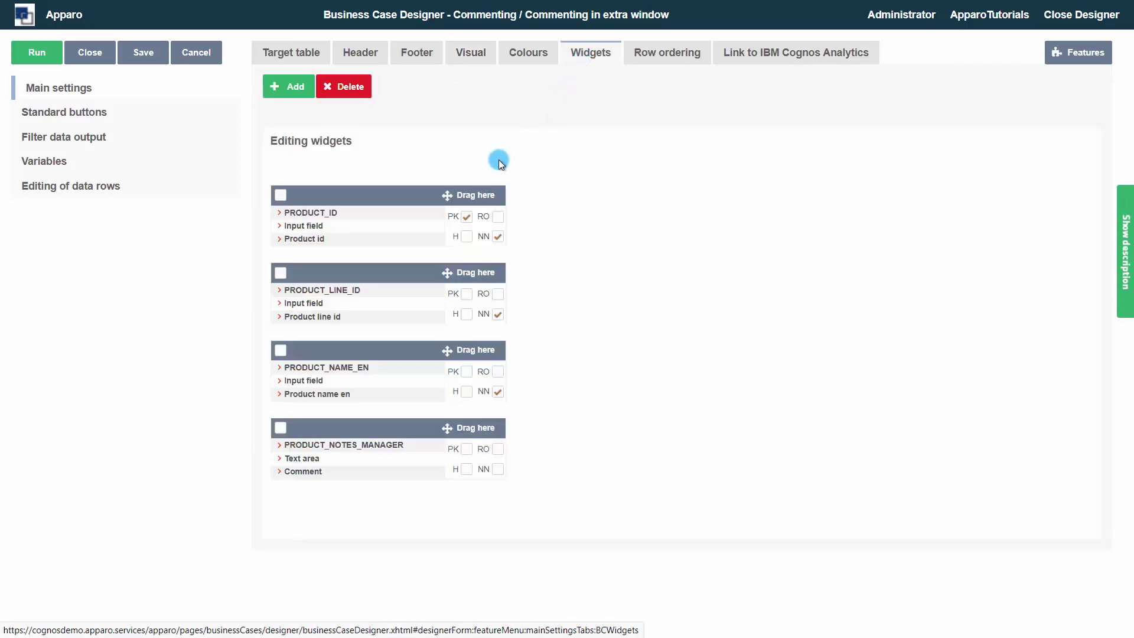
{"action": "left_click", "coordinate": [332, 217]}
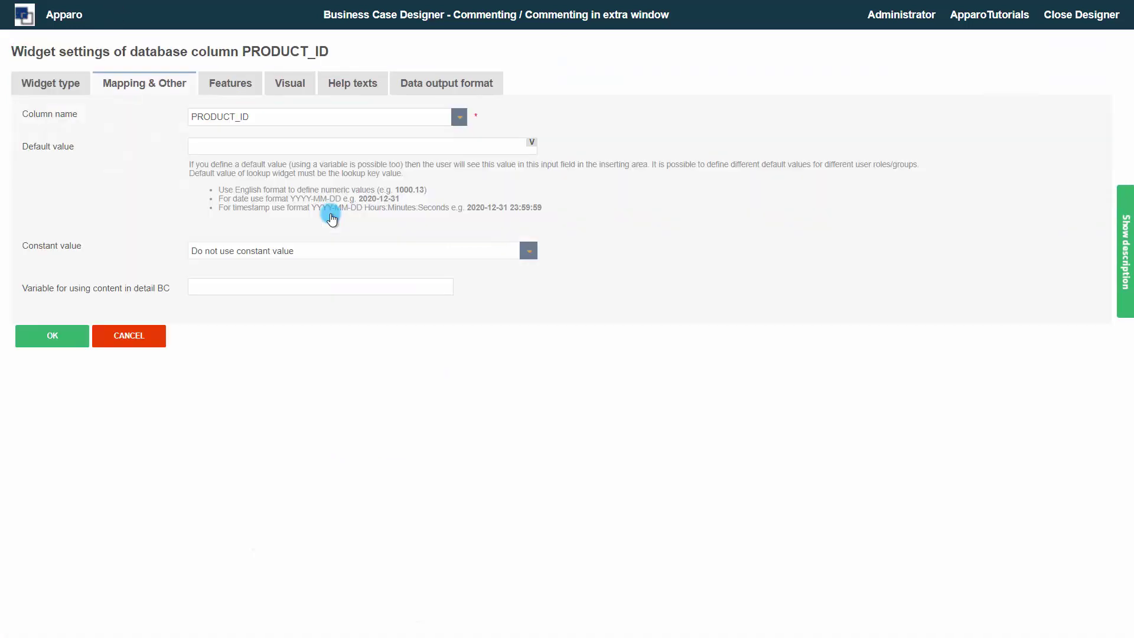
{"action": "left_click", "coordinate": [288, 95]}
{"action": "left_click", "coordinate": [209, 197]}
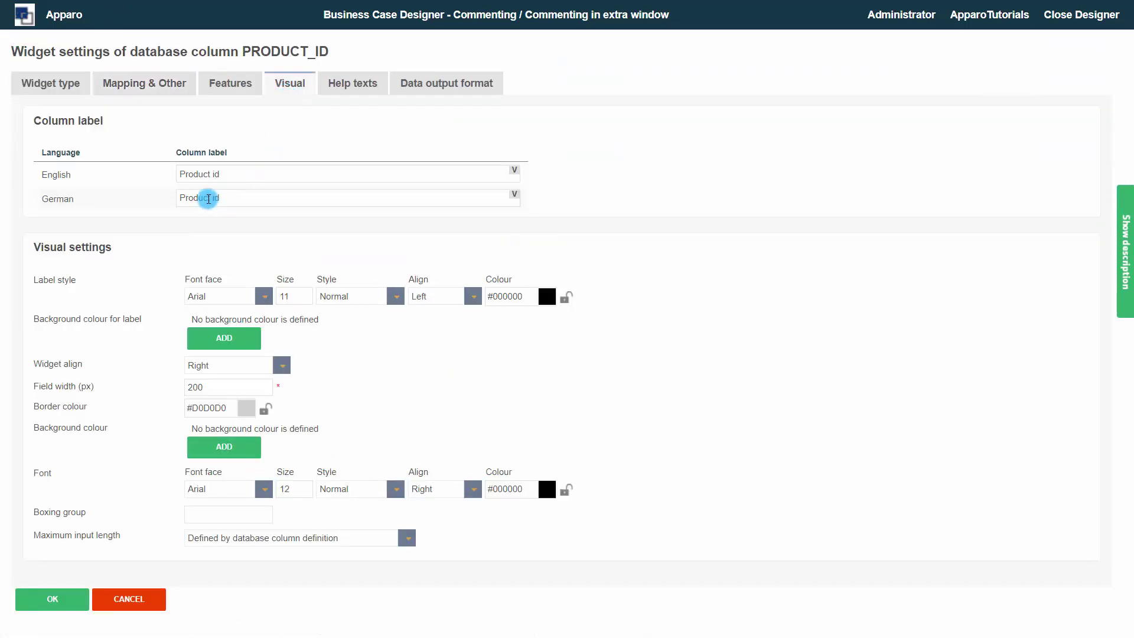
{"action": "type", "text": "k"}
{"action": "left_click", "coordinate": [395, 295]}
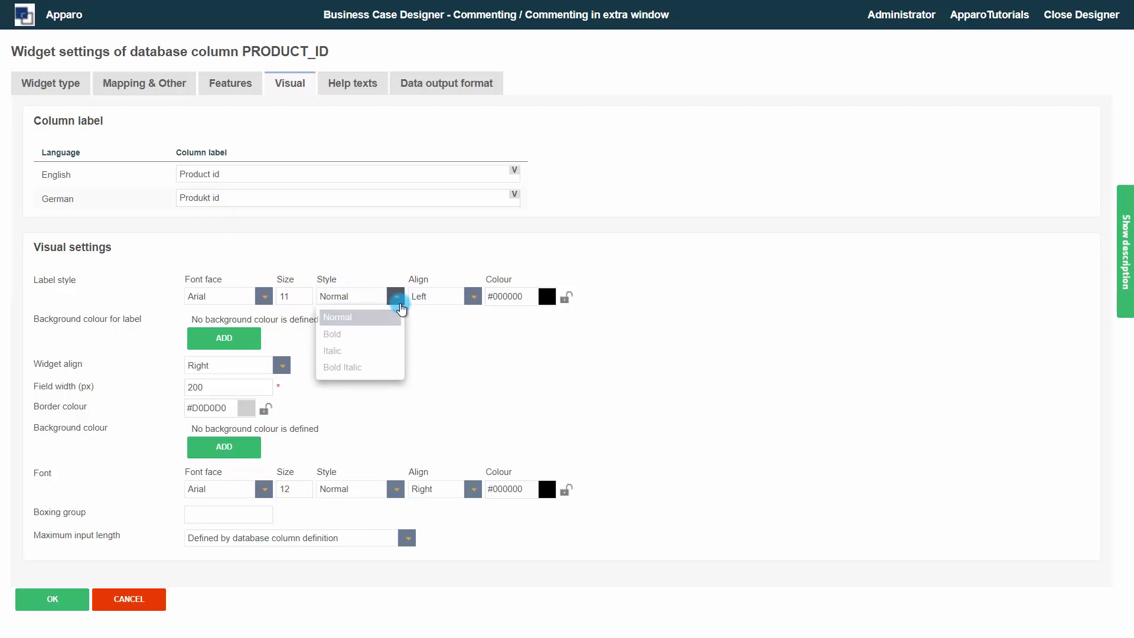
{"action": "left_click", "coordinate": [373, 329]}
{"action": "left_click", "coordinate": [52, 599]}
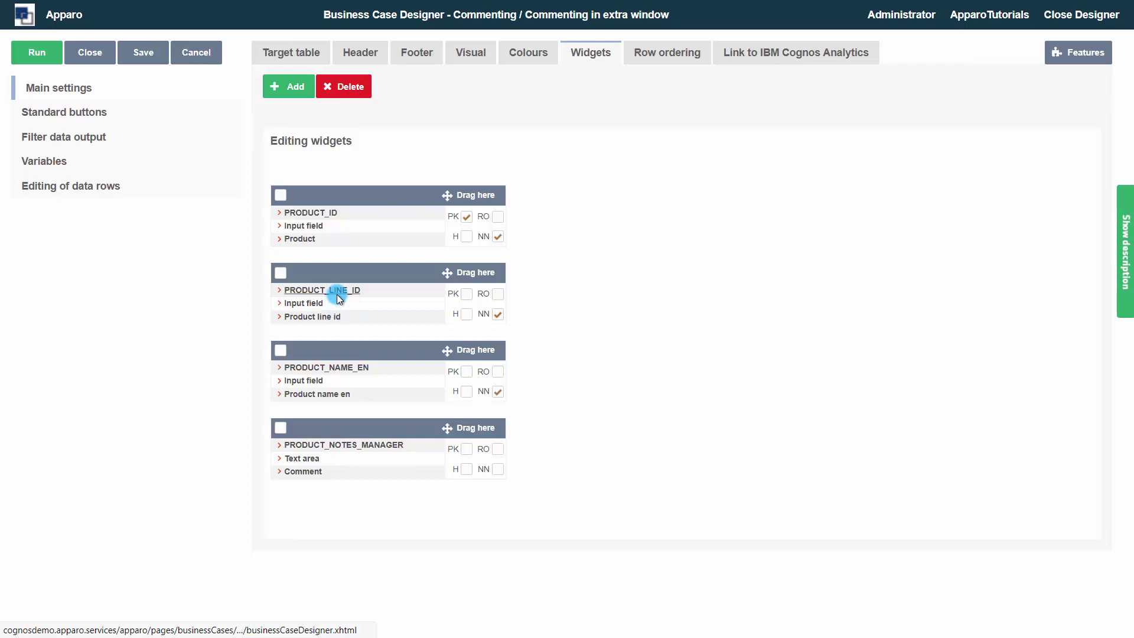
Change the PRODUCT_LINE_ID widget type to Lookup dropdown (for all tables).
{"action": "left_click", "coordinate": [336, 294]}
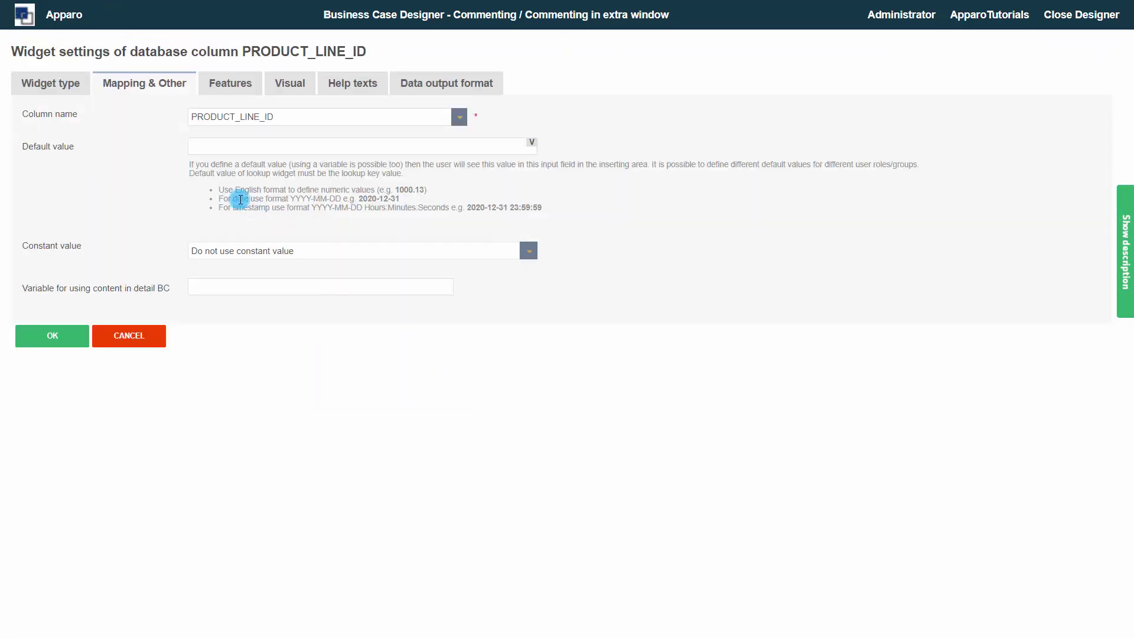
{"action": "left_click", "coordinate": [63, 88]}
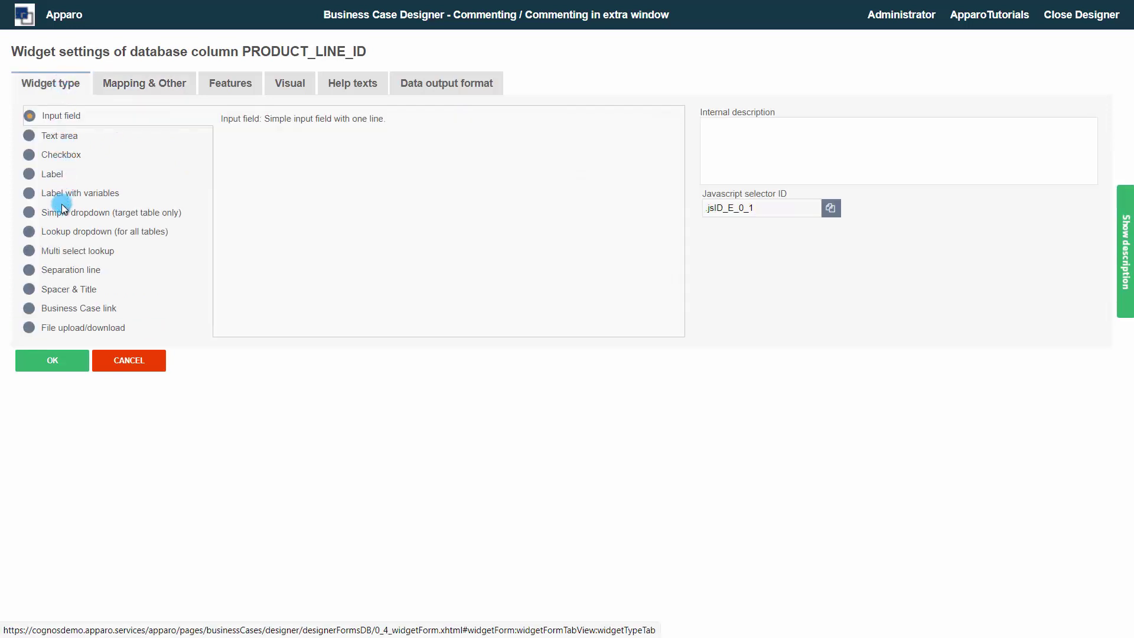
{"action": "left_click", "coordinate": [59, 233]}
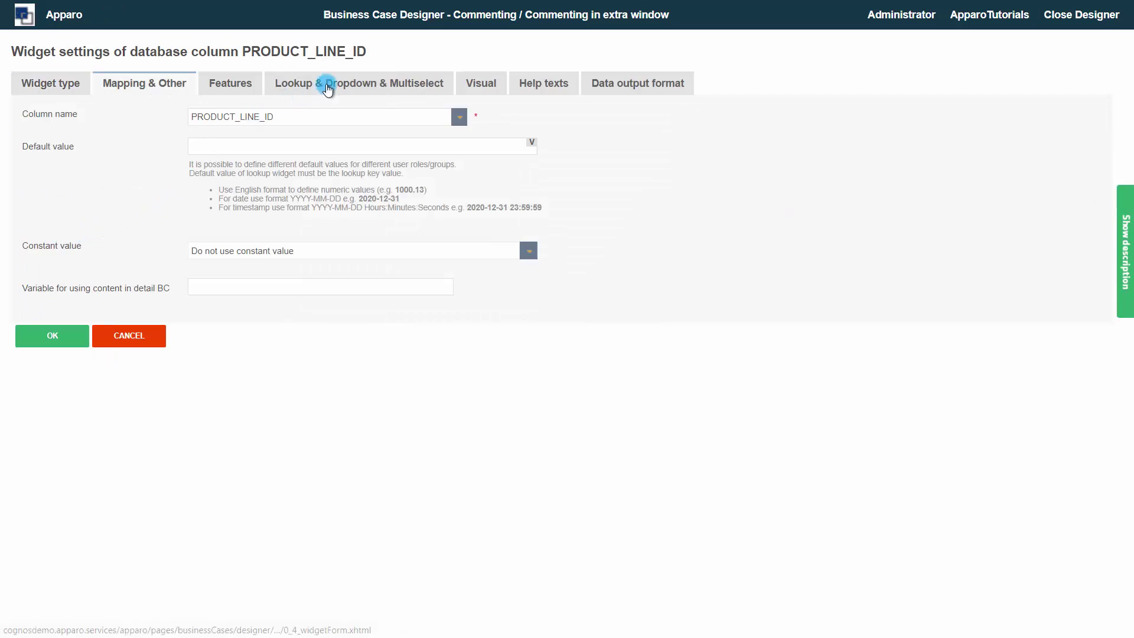
Use SAMPLE_PRODUCT_LINE as the lookup table, joined on PRODUCT_LINE_ID, with PRODUCT_LINE_NAME_EN as the output value column.
{"action": "left_click", "coordinate": [328, 86]}
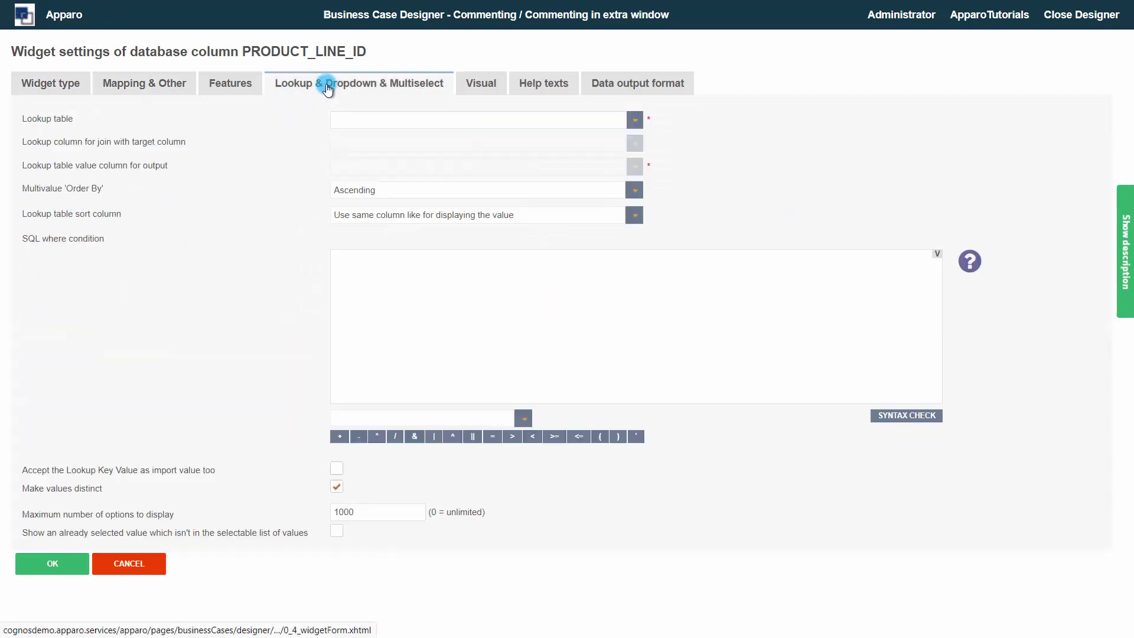
{"action": "left_click", "coordinate": [635, 120]}
{"action": "key", "text": "s"}
{"action": "scroll", "coordinate": [595, 172], "scroll_direction": "down", "scroll_amount": 10}
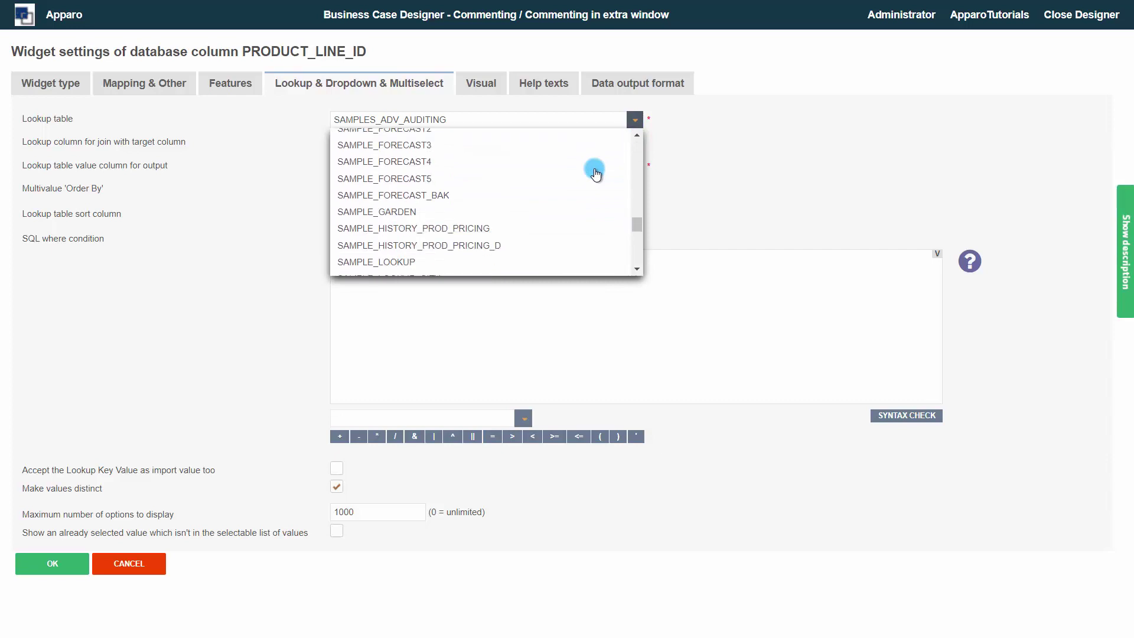
{"action": "left_click", "coordinate": [561, 251]}
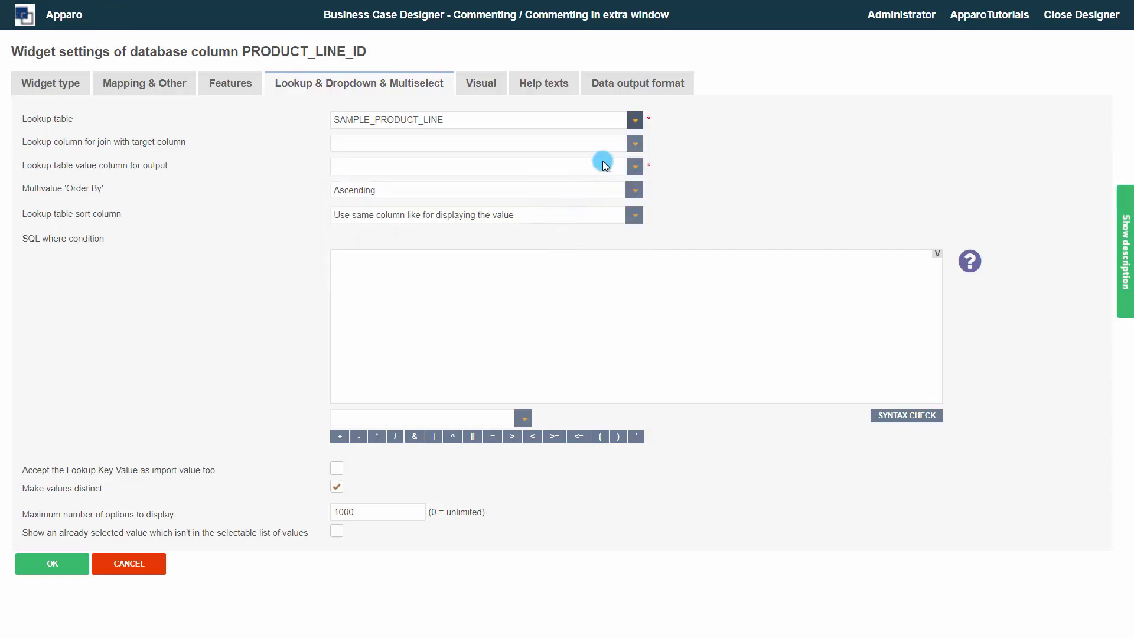
{"action": "left_click", "coordinate": [633, 148]}
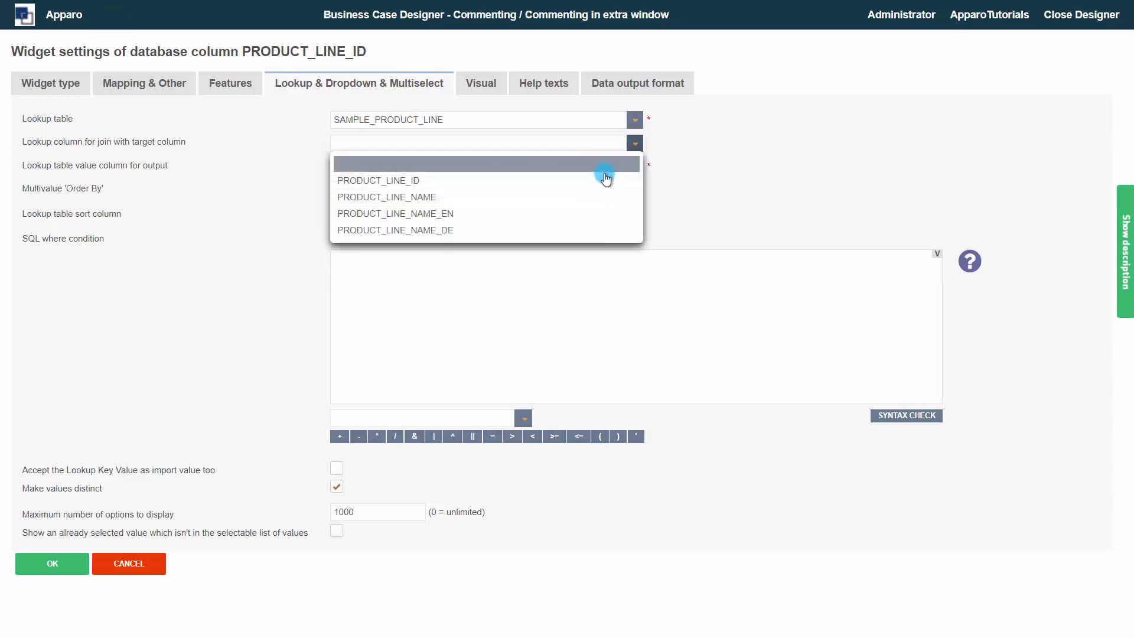
{"action": "left_click", "coordinate": [603, 181]}
{"action": "left_click", "coordinate": [635, 167]}
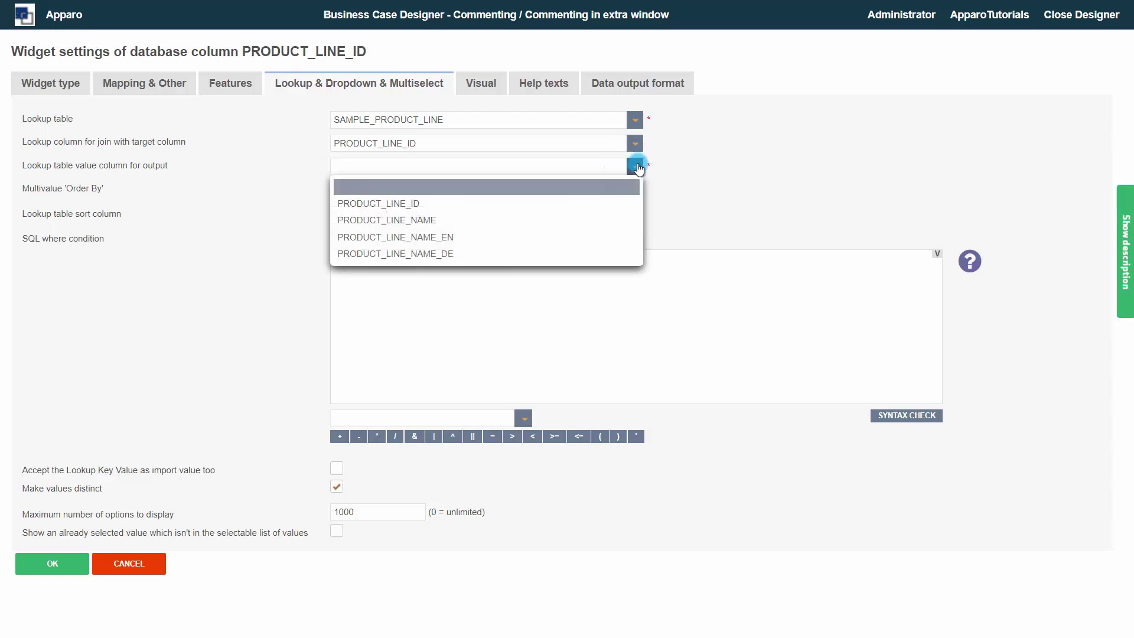
{"action": "left_click", "coordinate": [594, 236]}
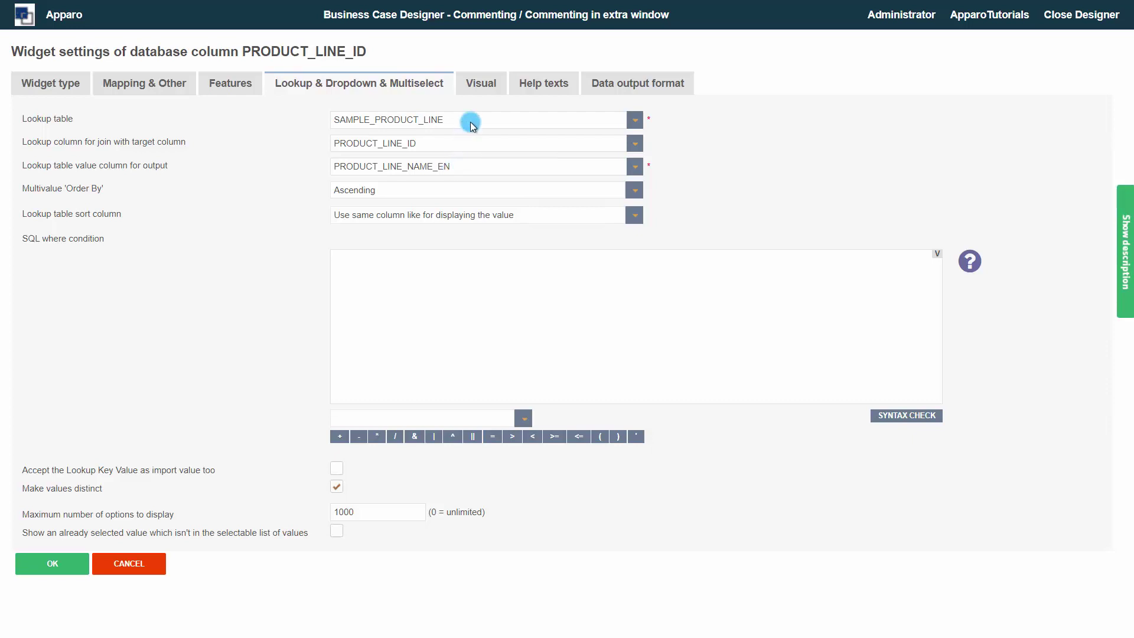
Set the product line widget's label style to Bold and label it "Product line" in English and "Produktlinie" in German.
{"action": "left_click", "coordinate": [485, 84]}
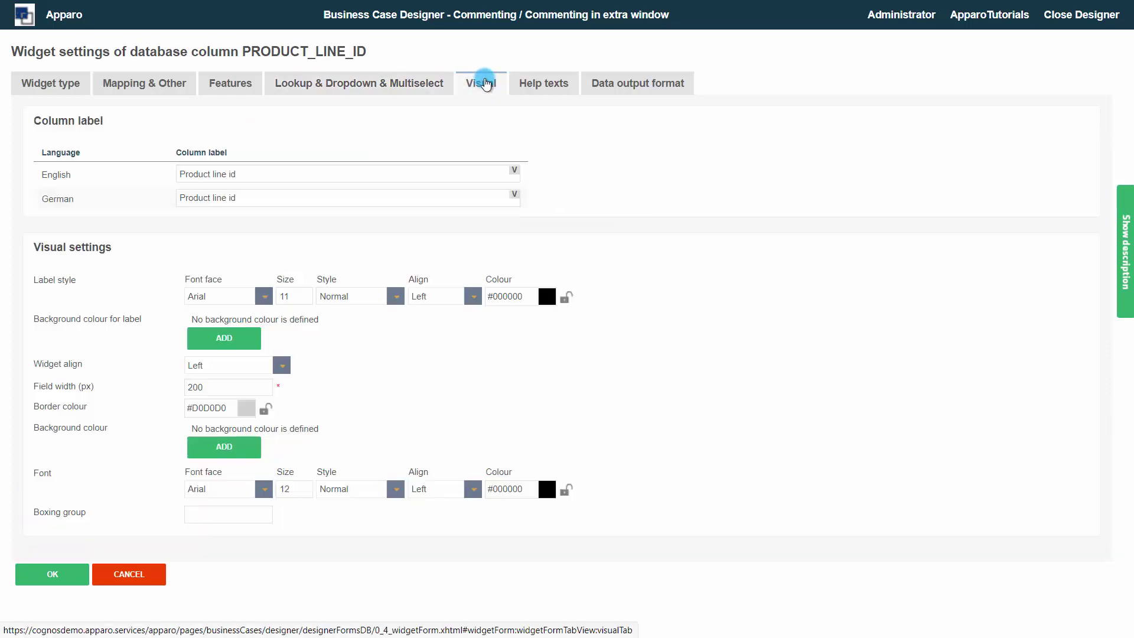
{"action": "left_click", "coordinate": [394, 296]}
{"action": "left_click", "coordinate": [371, 335]}
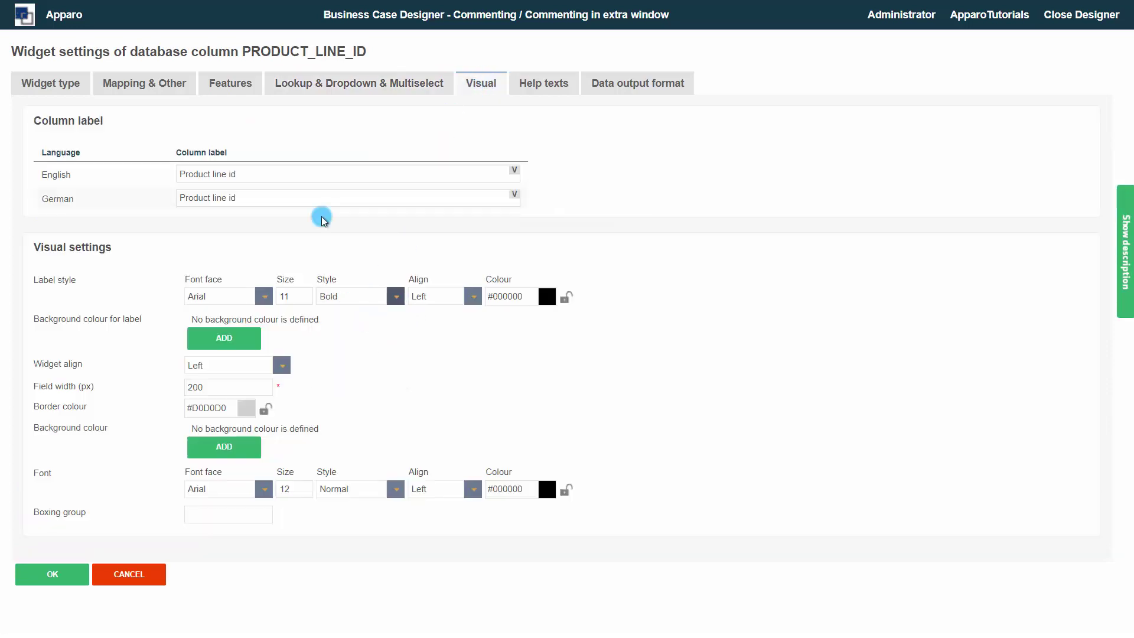
{"action": "left_click", "coordinate": [251, 175]}
{"action": "key", "text": "BackSpace"}
{"action": "key", "text": "BackSpace"}
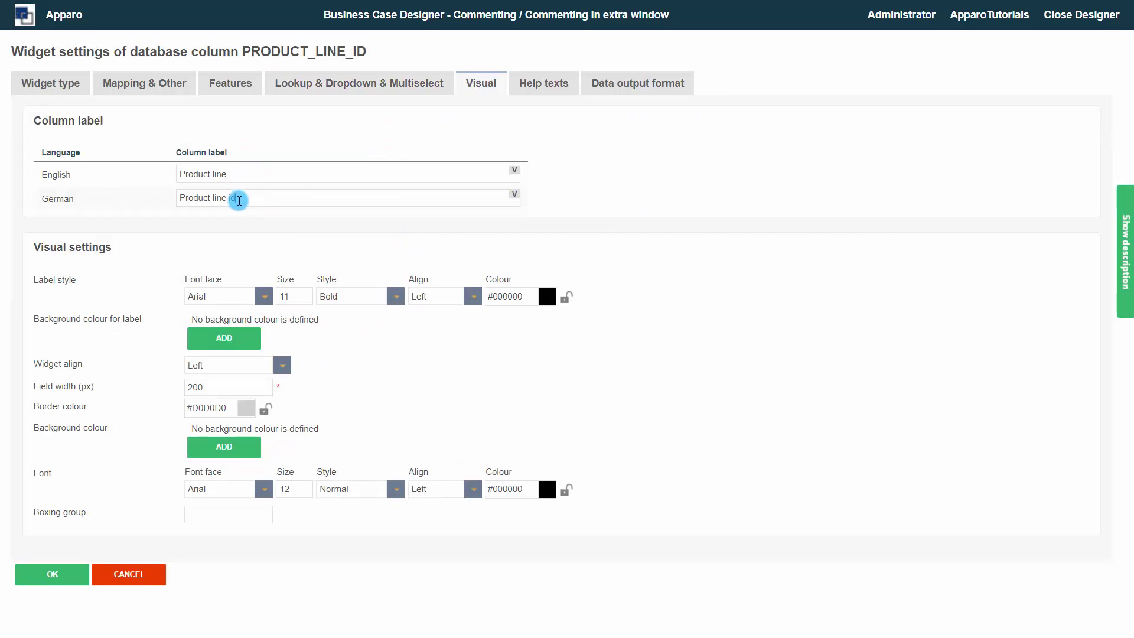
{"action": "left_click_drag", "start_coordinate": [238, 198], "coordinate": [203, 197]}
{"action": "key", "text": "BackSpace"}
{"action": "type", "text": "ktlinie"}
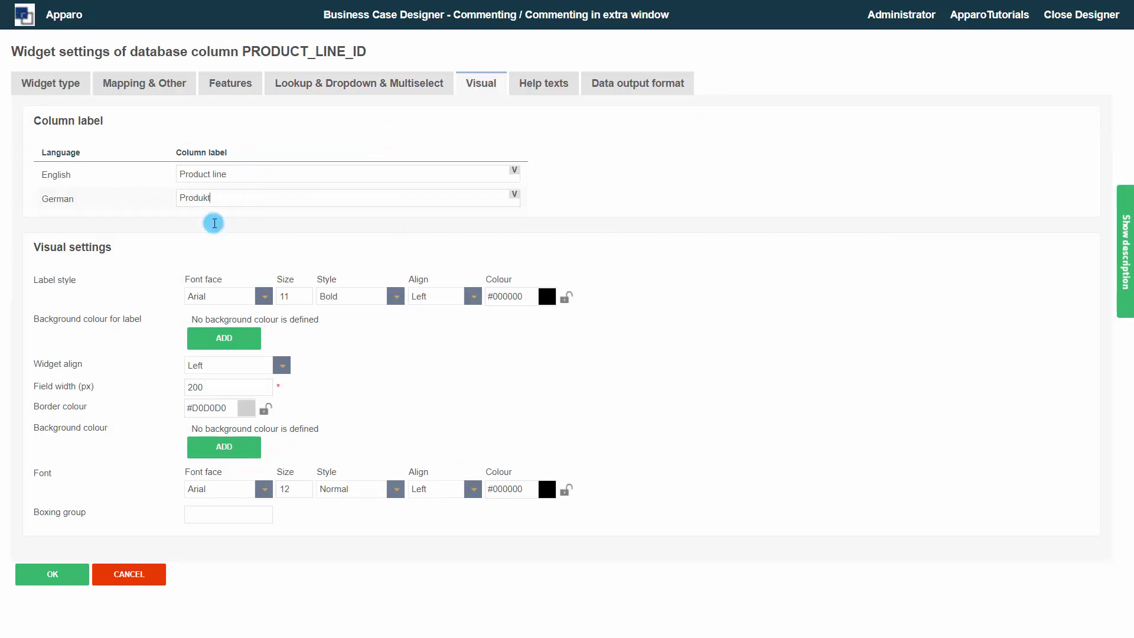
{"action": "left_click", "coordinate": [54, 573]}
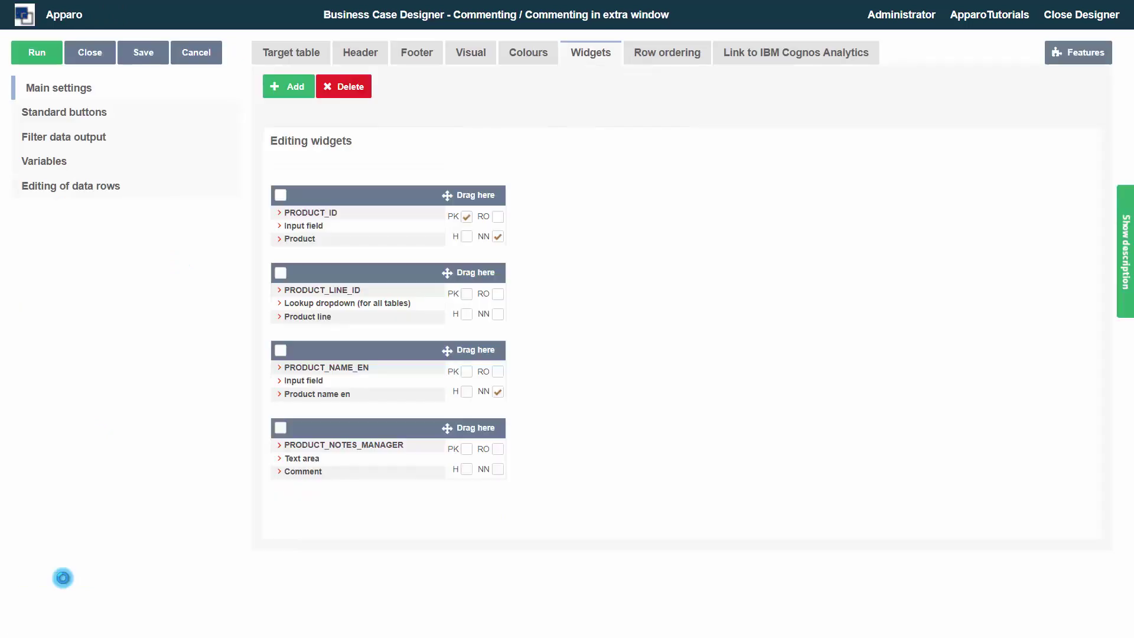
Change the PRODUCT_NAME_EN widget's German label to "Produkt Name en" and set its label style to Bold.
{"action": "left_click", "coordinate": [317, 370]}
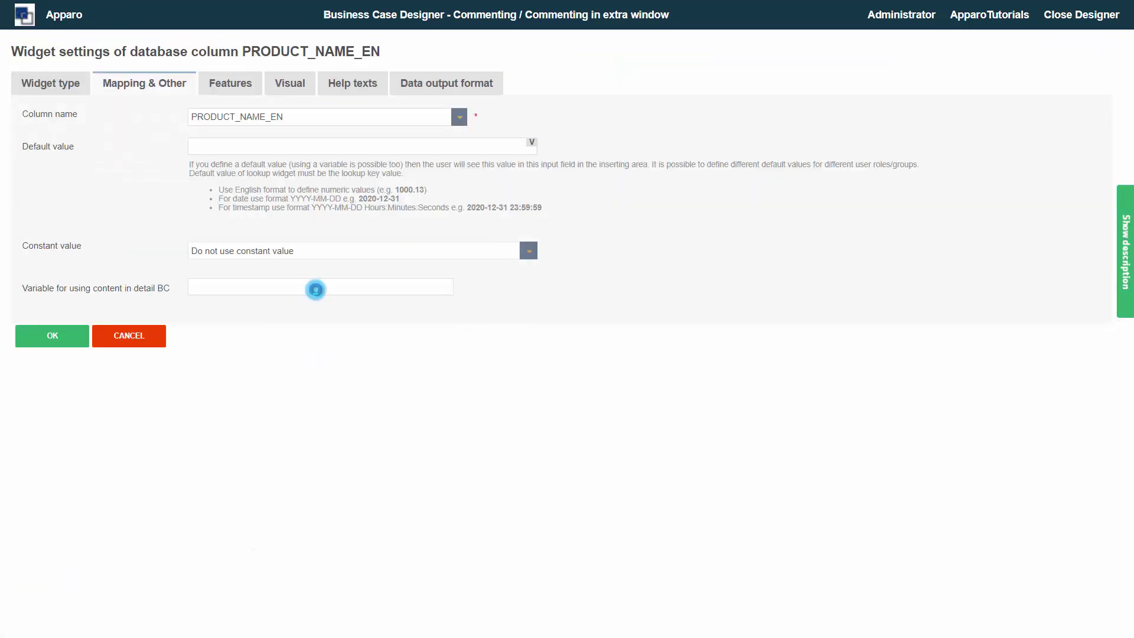
{"action": "left_click", "coordinate": [290, 83]}
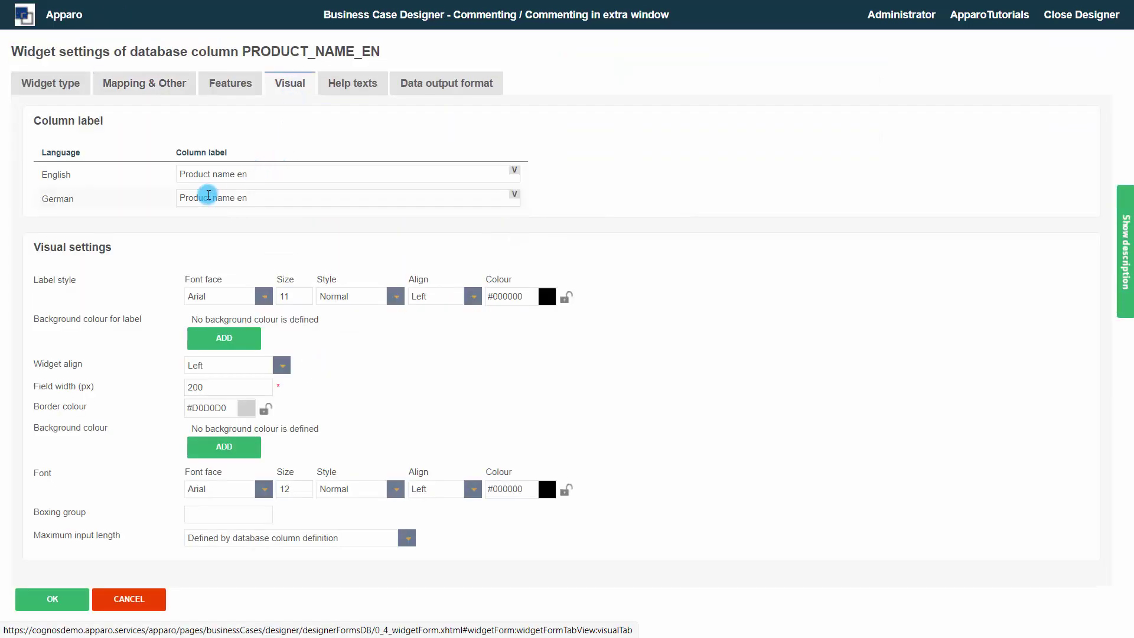
{"action": "left_click", "coordinate": [207, 197]}
{"action": "key", "text": "BackSpace"}
{"action": "type", "text": "k"}
{"action": "left_click", "coordinate": [216, 197]}
{"action": "key", "text": "BackSpace"}
{"action": "type", "text": "N"}
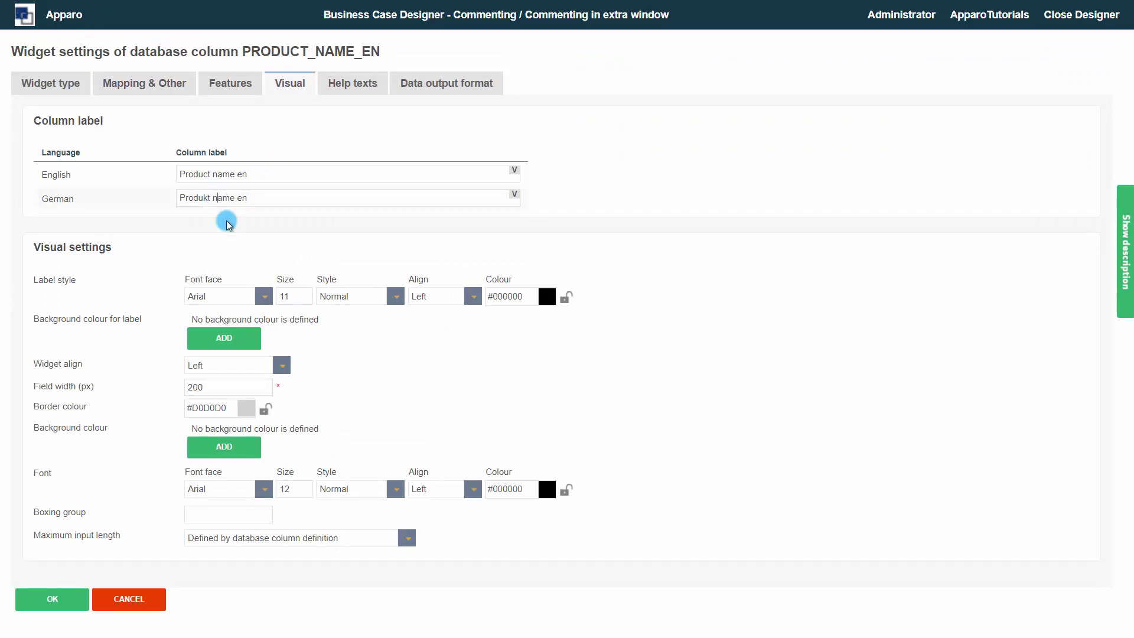
{"action": "left_click", "coordinate": [336, 297]}
{"action": "left_click", "coordinate": [346, 333]}
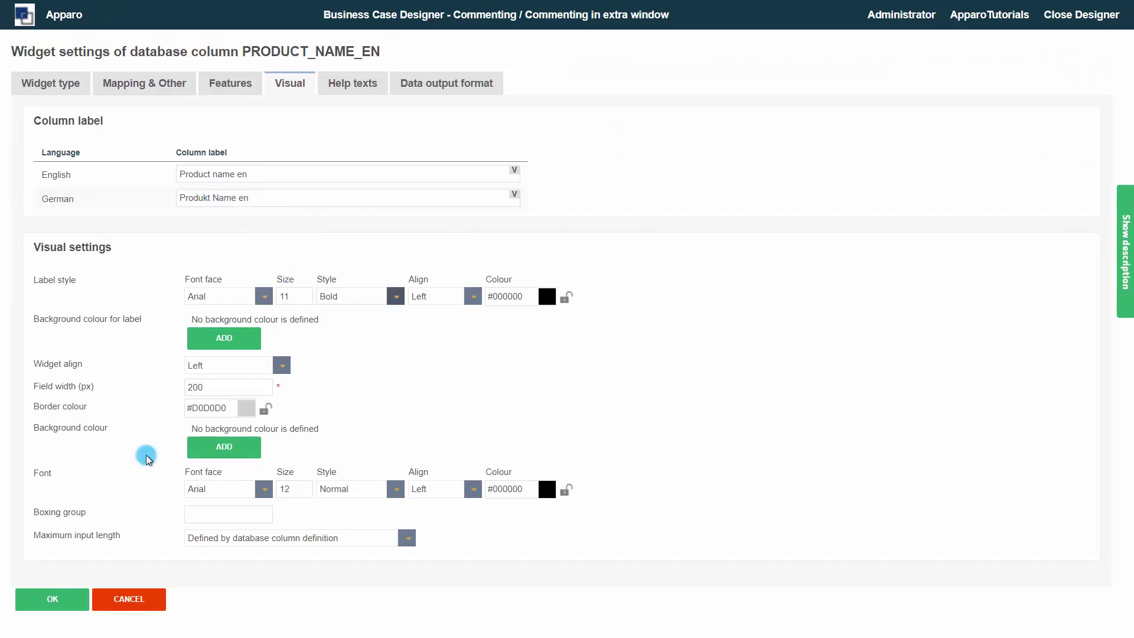
{"action": "left_click", "coordinate": [68, 602]}
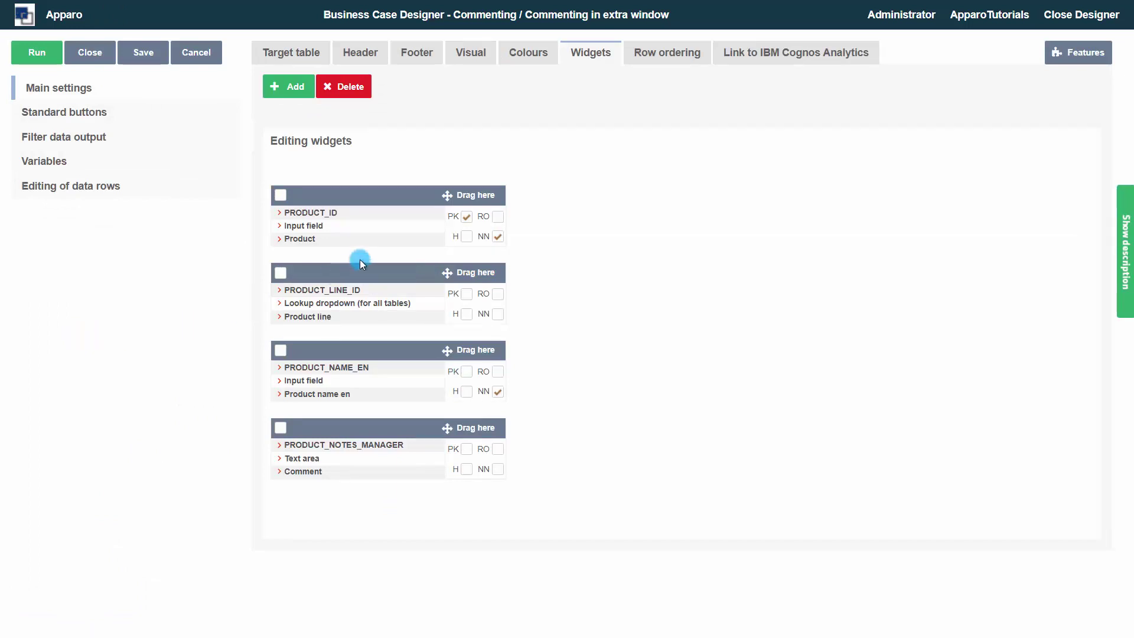
Make the PRODUCT_ID, PRODUCT_LINE_ID and PRODUCT_NAME_EN widgets read-only.
{"action": "left_click", "coordinate": [498, 217]}
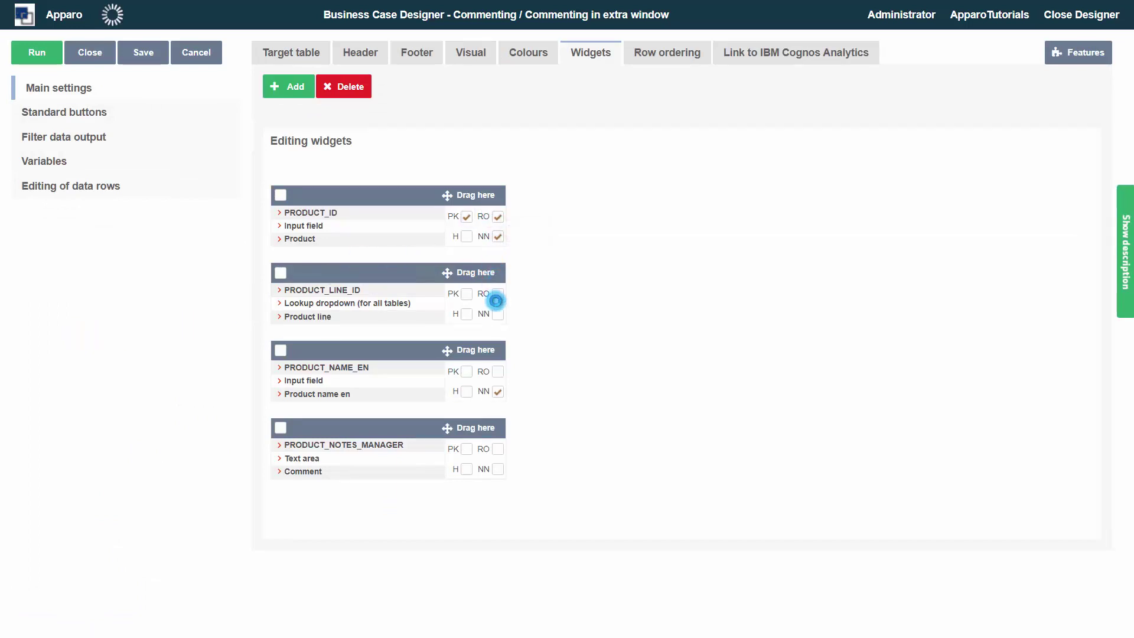
{"action": "left_click", "coordinate": [496, 300]}
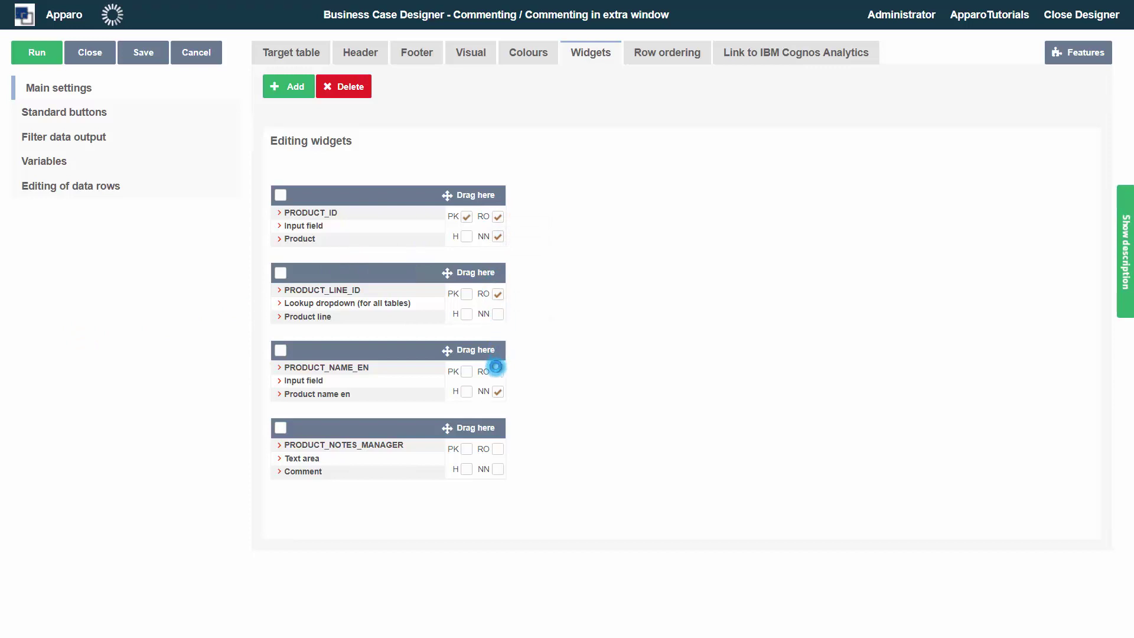
{"action": "left_click", "coordinate": [496, 368]}
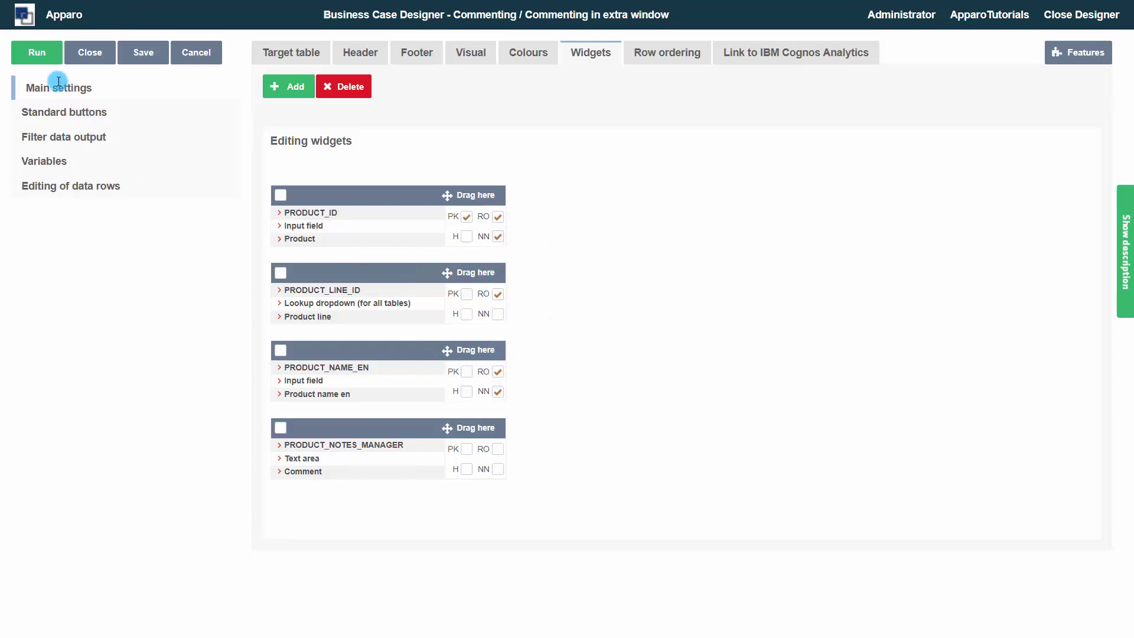
Run the Business Case to check the read-only product fields and the comment editor, and return to the designer.
{"action": "left_click", "coordinate": [40, 57]}
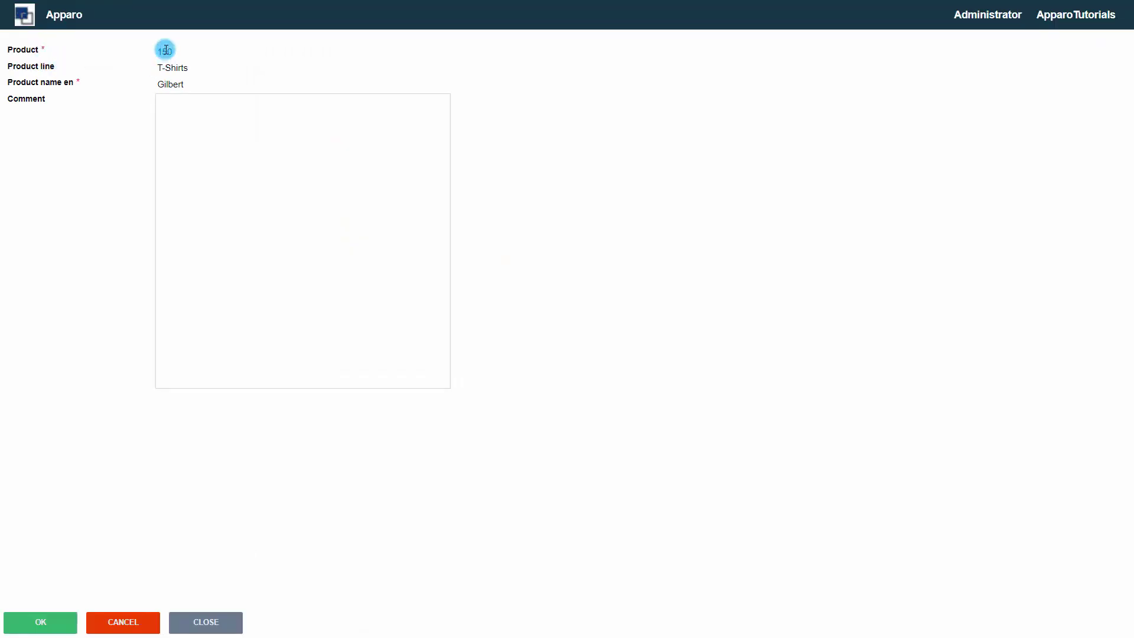
{"action": "left_click_drag", "start_coordinate": [167, 71], "coordinate": [170, 74]}
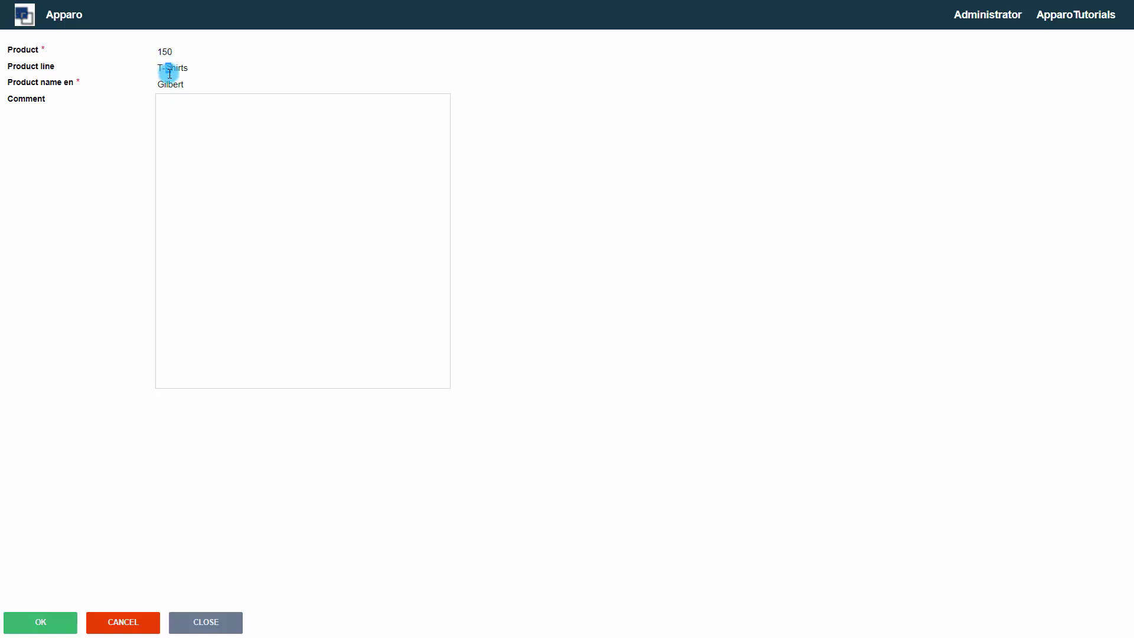
{"action": "left_click", "coordinate": [189, 128]}
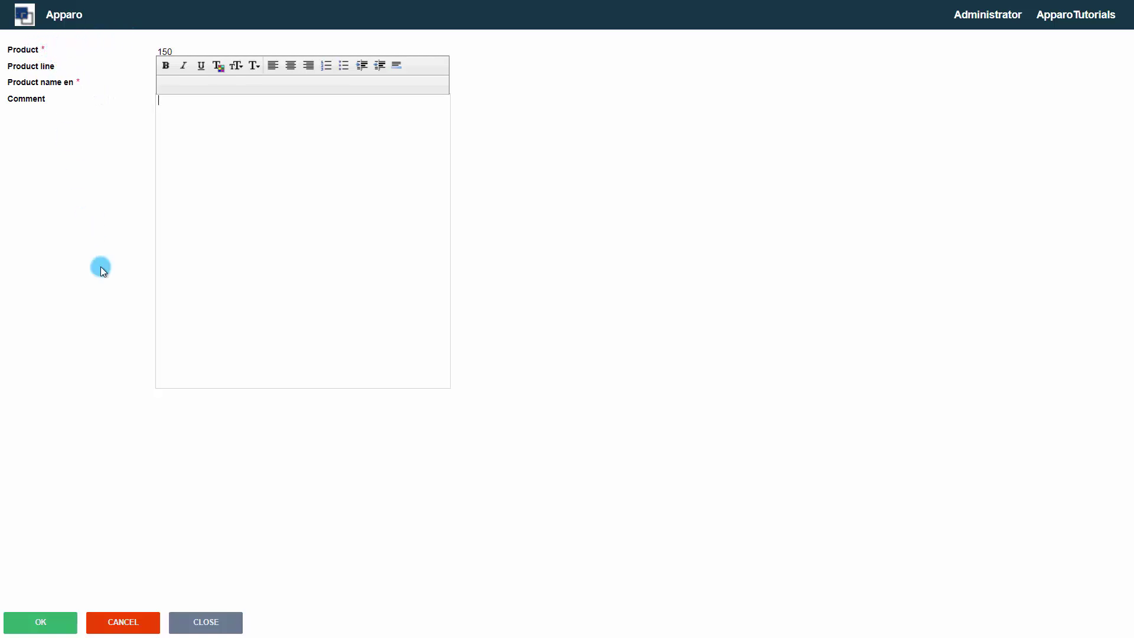
{"action": "left_click", "coordinate": [140, 620]}
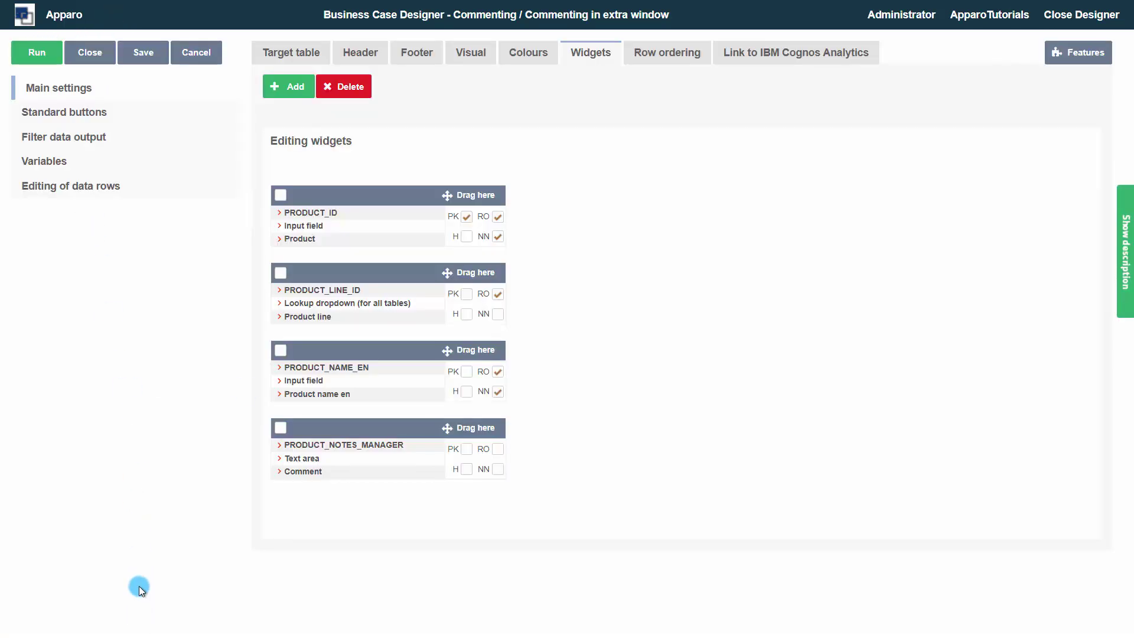
Set the Business Case header title to "Comment for product:" in English and "Kommentar für Produkt:" in German, and save it.
{"action": "left_click", "coordinate": [360, 52]}
{"action": "left_click", "coordinate": [454, 121]}
{"action": "type", "text": "Co"}
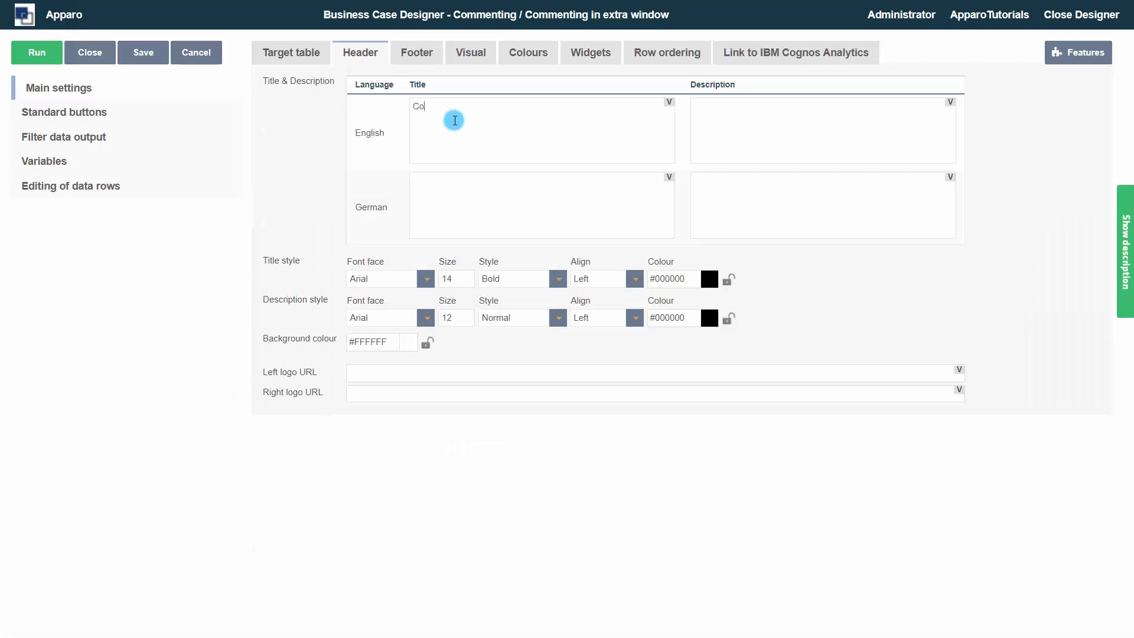
{"action": "type", "text": "mment for product:"}
{"action": "left_click", "coordinate": [459, 195]}
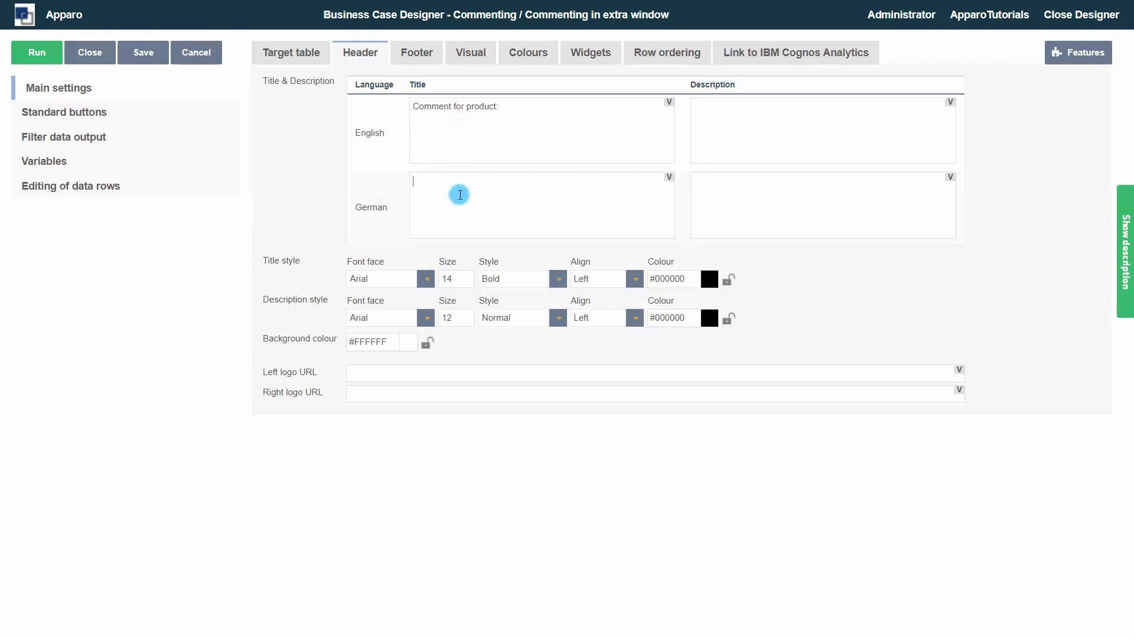
{"action": "type", "text": "Kommentar für Produkt:"}
{"action": "left_click", "coordinate": [134, 53]}
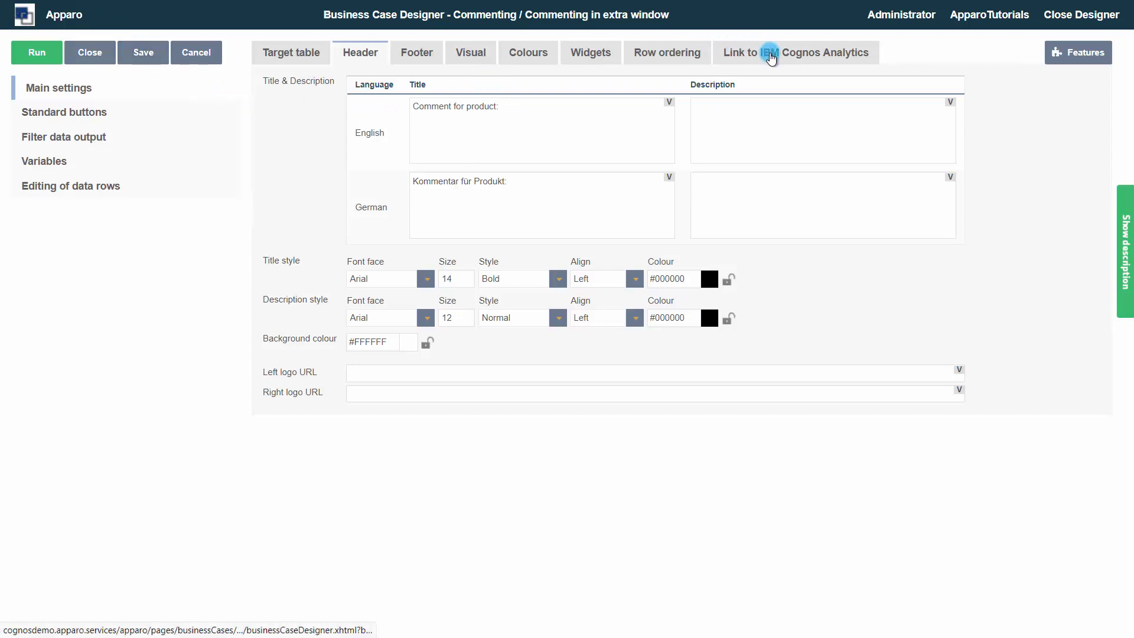
Copy the Cognos report link code that opens the Business Case from a list hyperlink in its own separate window.
{"action": "left_click", "coordinate": [771, 56]}
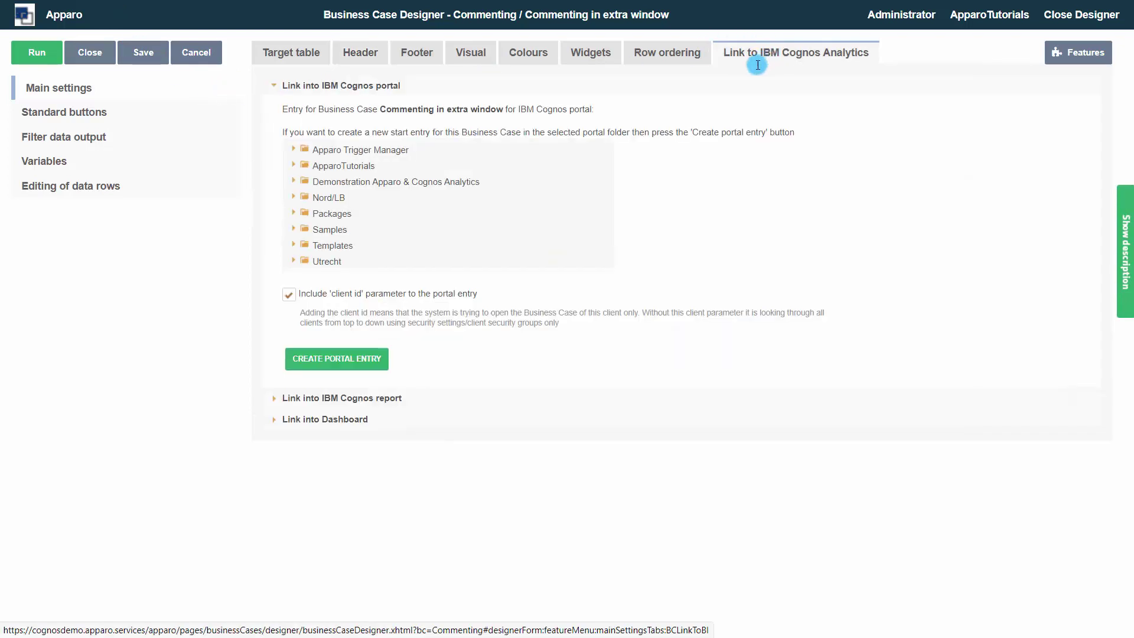
{"action": "left_click", "coordinate": [278, 406]}
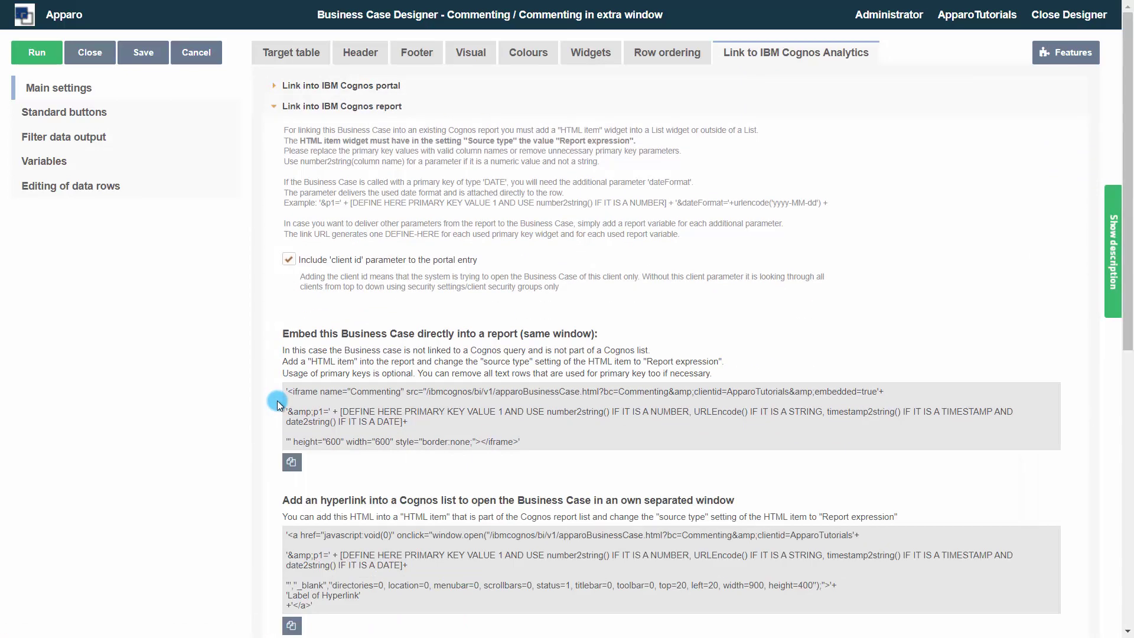
{"action": "scroll", "coordinate": [278, 406], "scroll_direction": "down", "scroll_amount": 5}
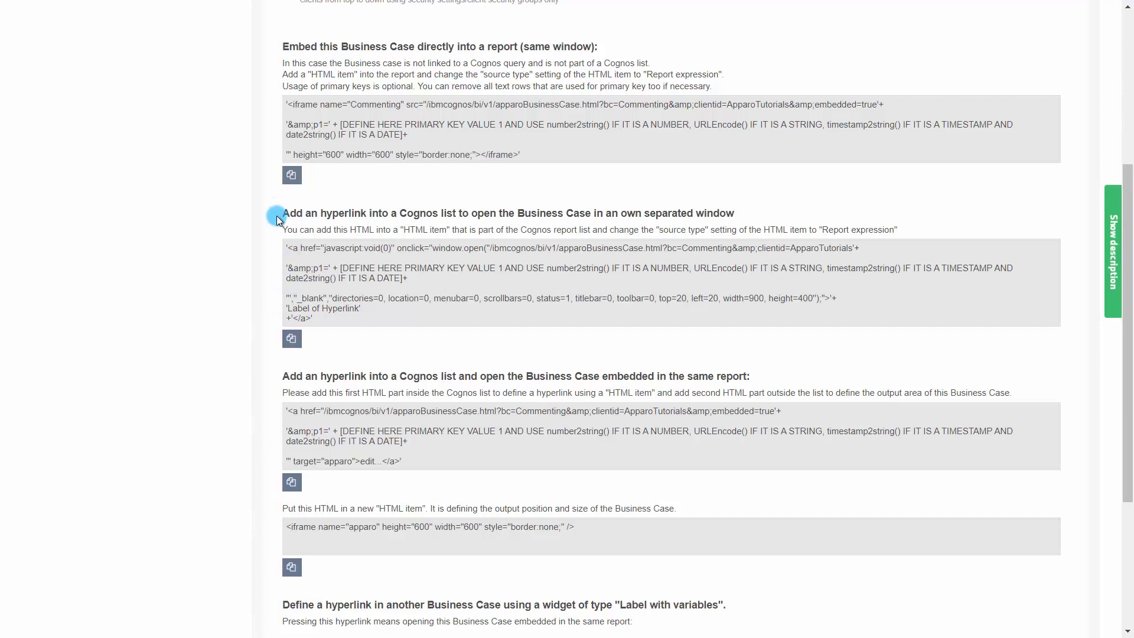
{"action": "left_click_drag", "start_coordinate": [280, 218], "coordinate": [745, 214]}
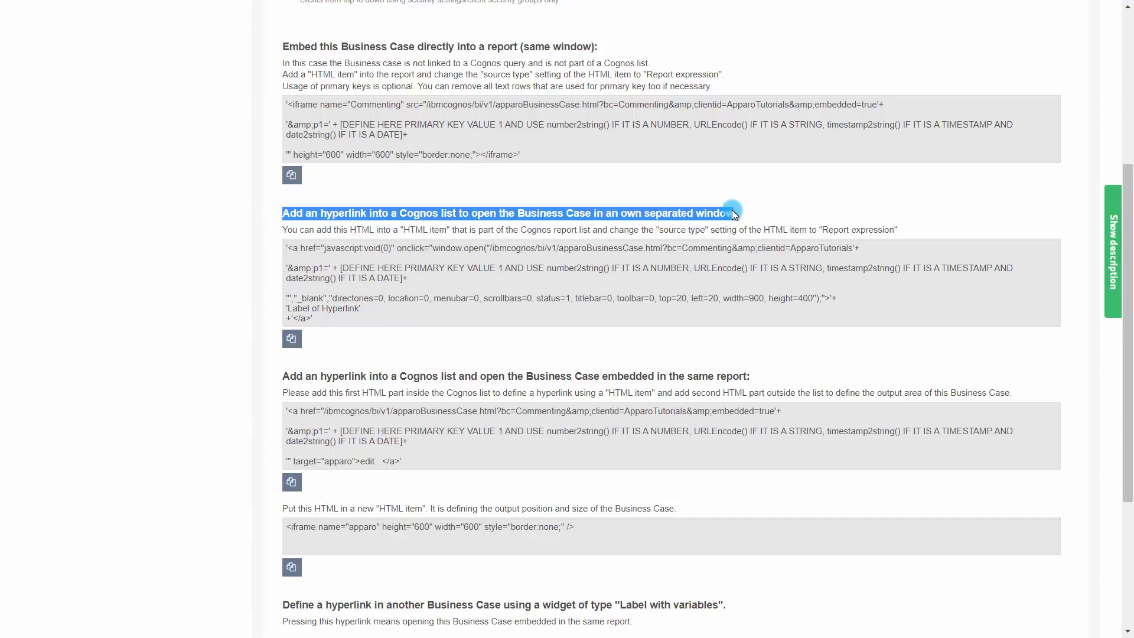
{"action": "left_click", "coordinate": [292, 338]}
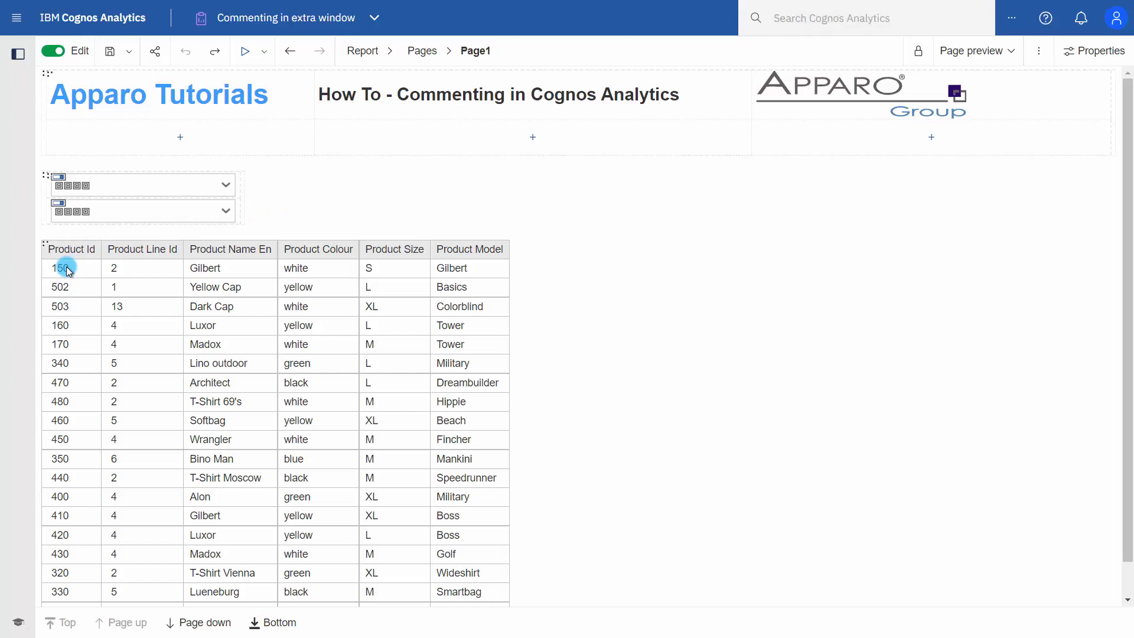
In the Cognos Analytics report, insert an HTML item as the first column of the product list and title the column "Comment".
{"action": "left_click", "coordinate": [17, 57]}
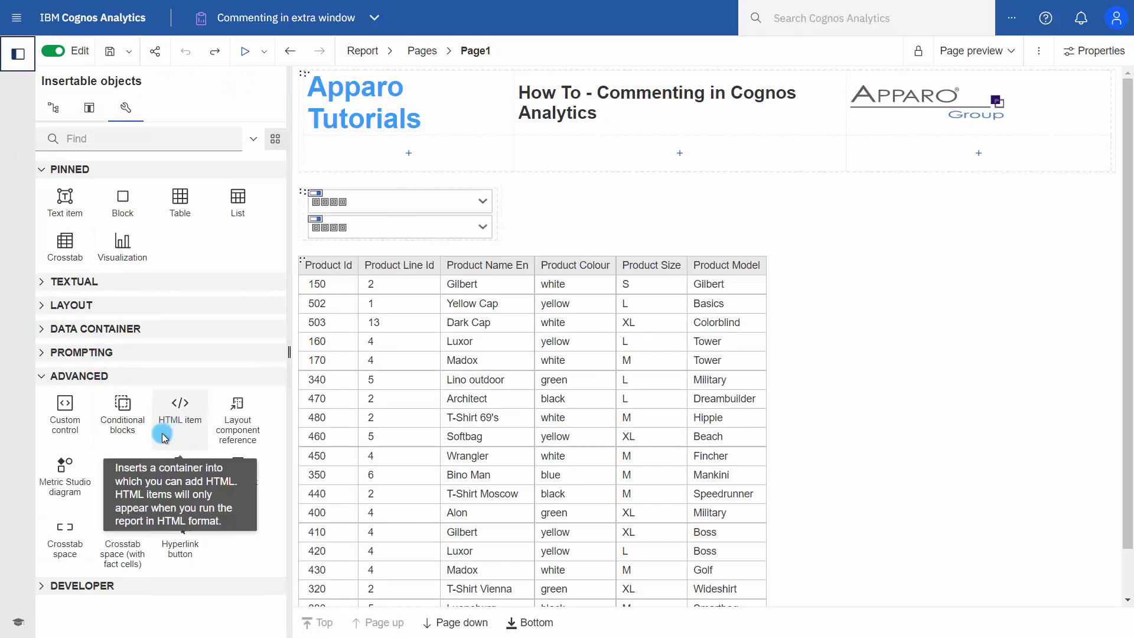
{"action": "left_click_drag", "start_coordinate": [174, 421], "coordinate": [303, 373]}
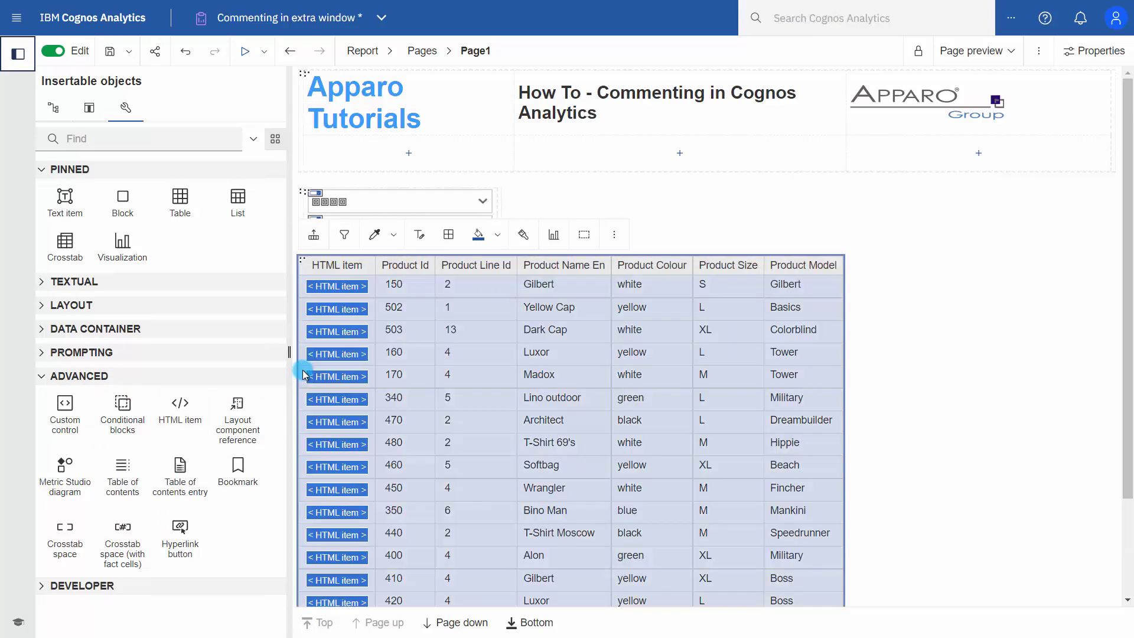
{"action": "left_click", "coordinate": [328, 268]}
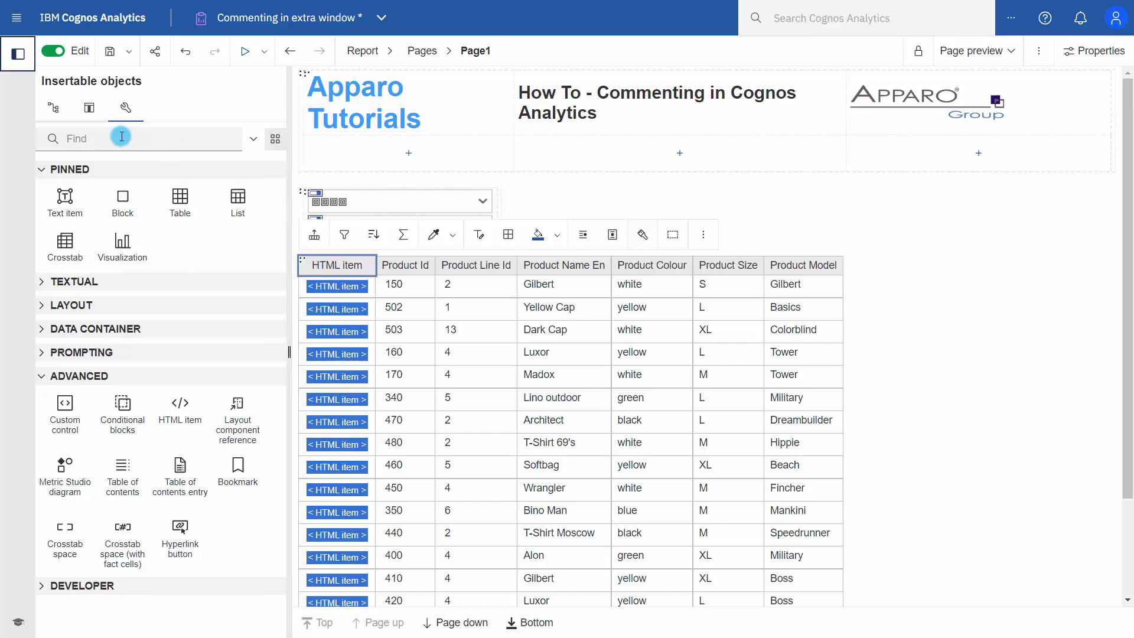
{"action": "left_click", "coordinate": [18, 53]}
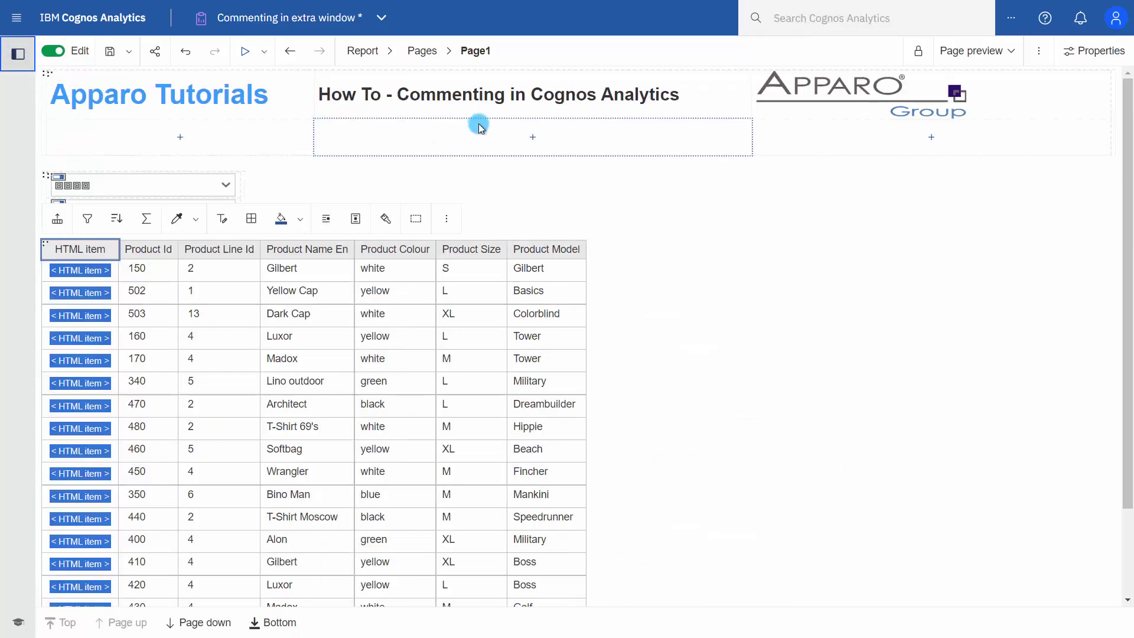
{"action": "left_click", "coordinate": [1078, 52]}
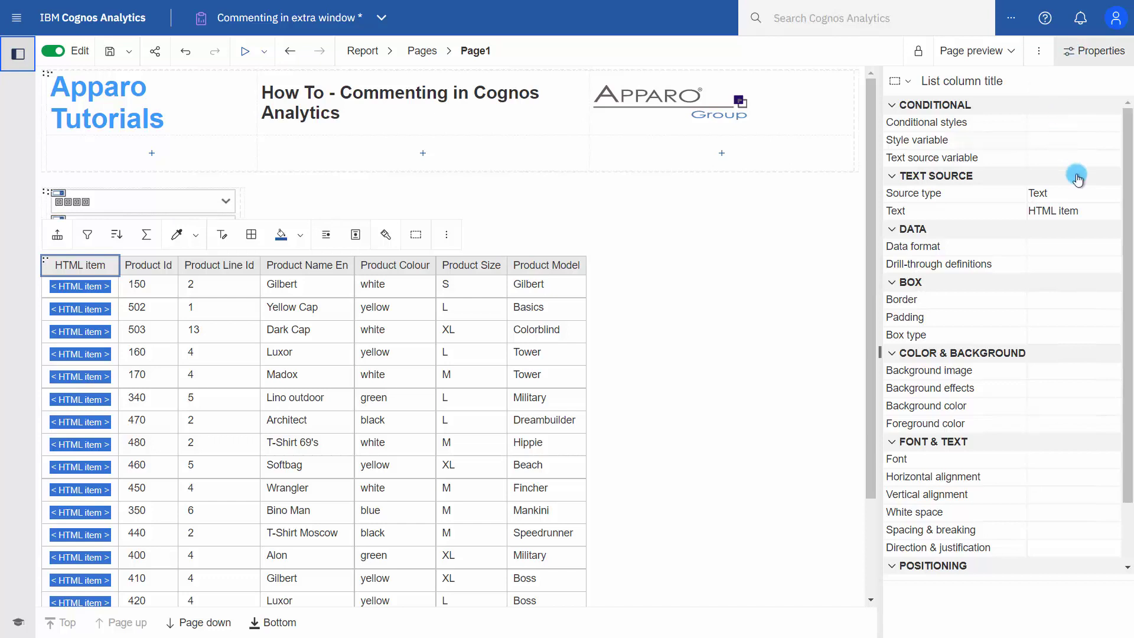
{"action": "double_click", "coordinate": [1090, 211]}
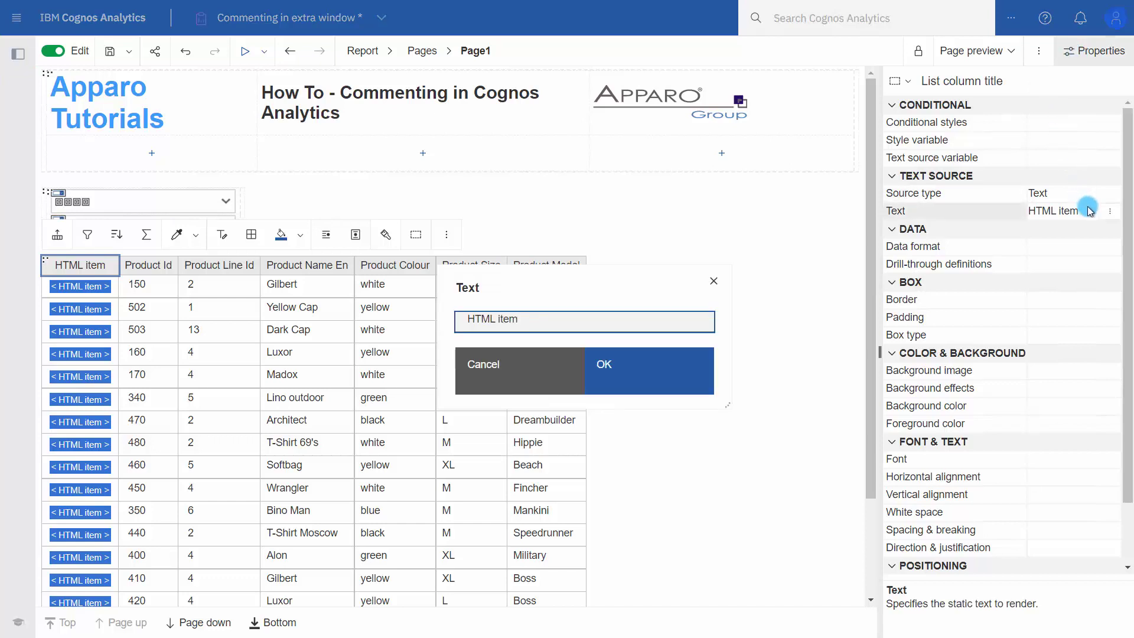
{"action": "key", "text": "ctrl+a"}
{"action": "key", "text": "BackSpace"}
{"action": "type", "text": "Comment"}
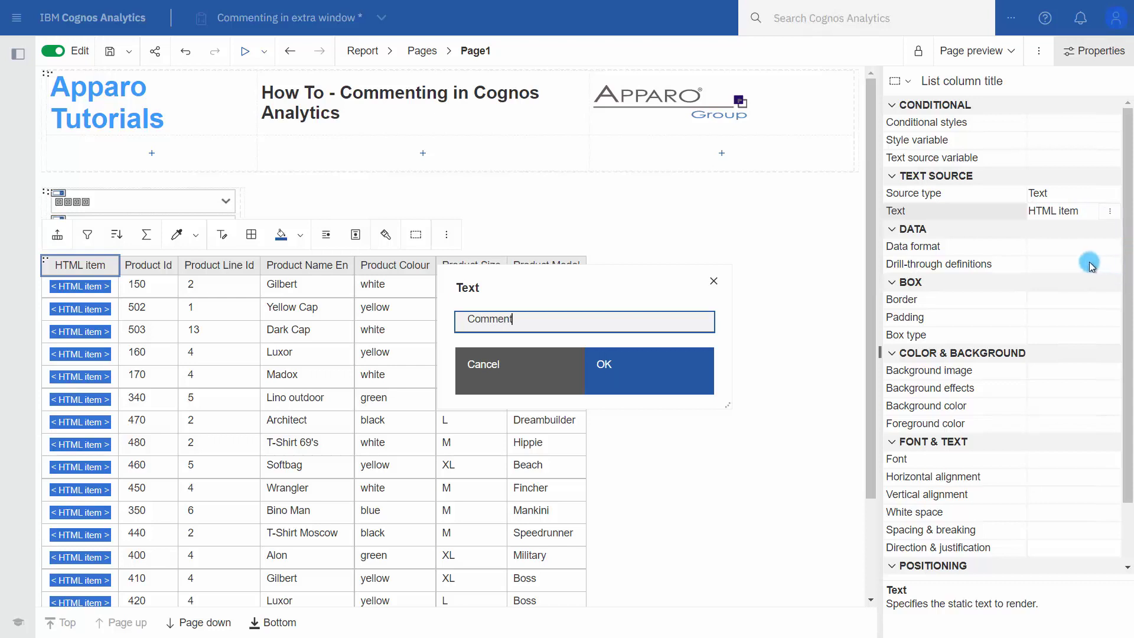
{"action": "left_click", "coordinate": [702, 373]}
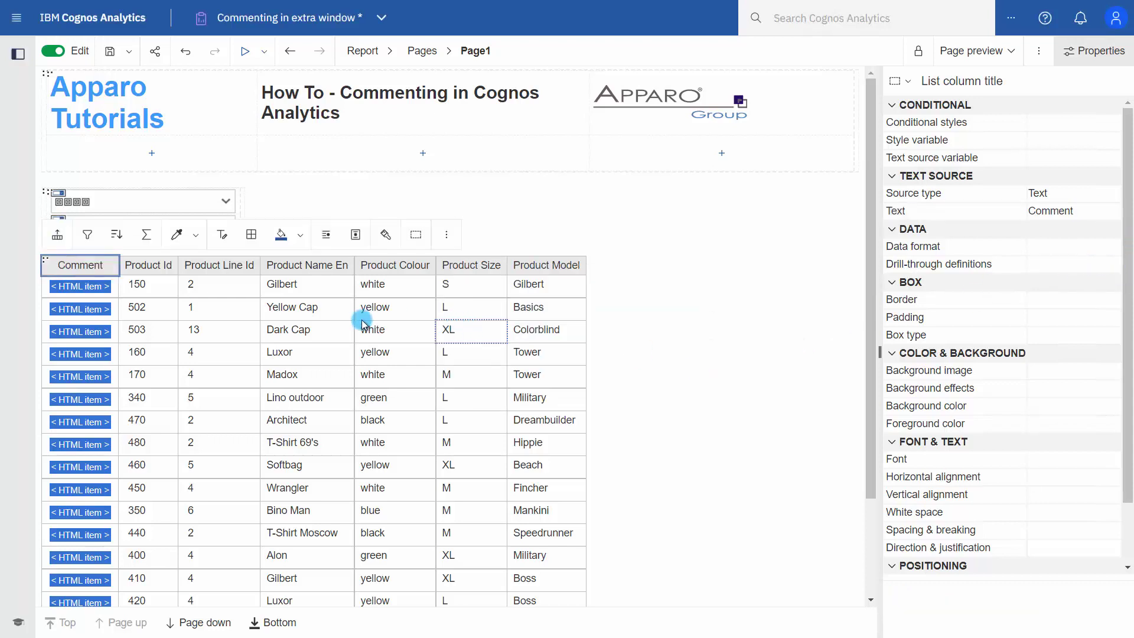
Set the HTML item column's source type to Report expression and paste the copied hyperlink code as its expression.
{"action": "left_click", "coordinate": [83, 294]}
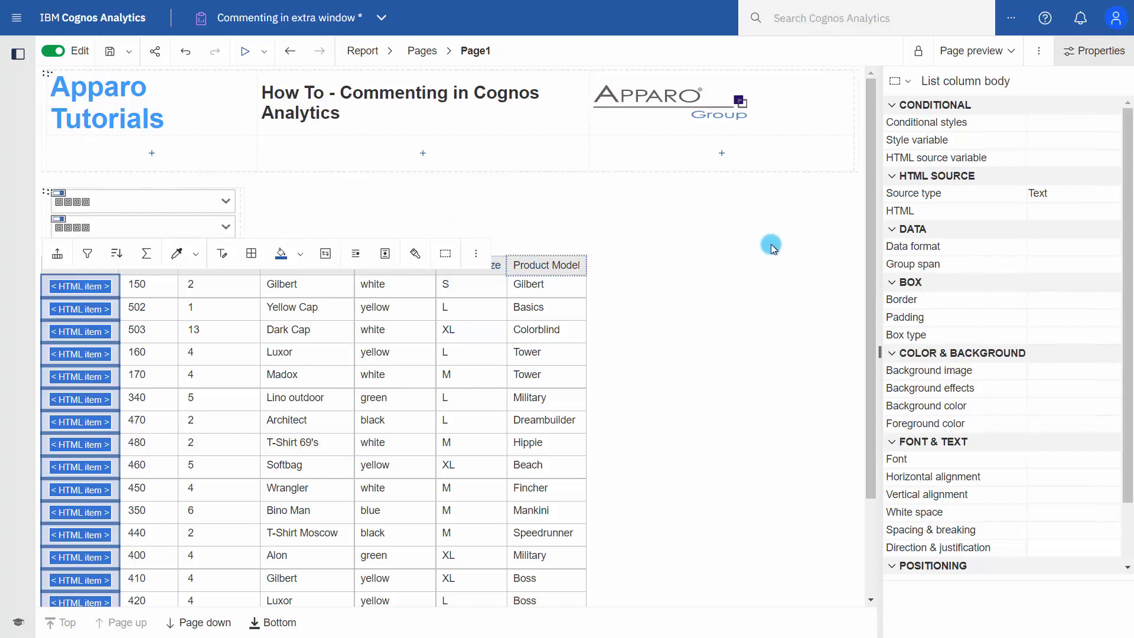
{"action": "left_click", "coordinate": [1062, 195]}
{"action": "left_click", "coordinate": [1103, 199]}
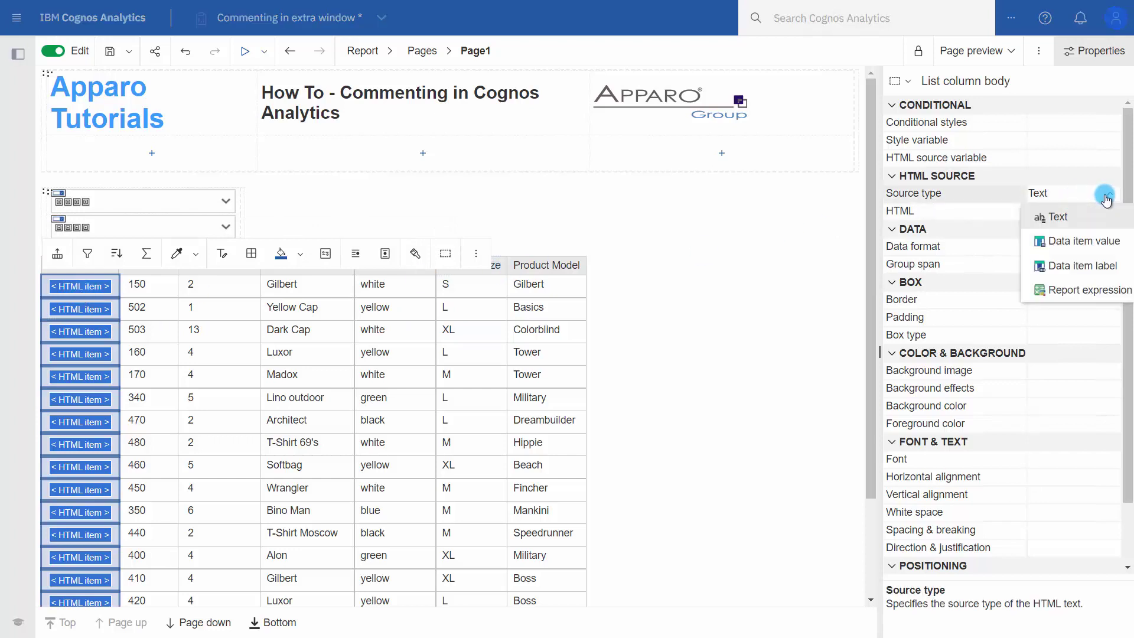
{"action": "left_click", "coordinate": [1077, 291]}
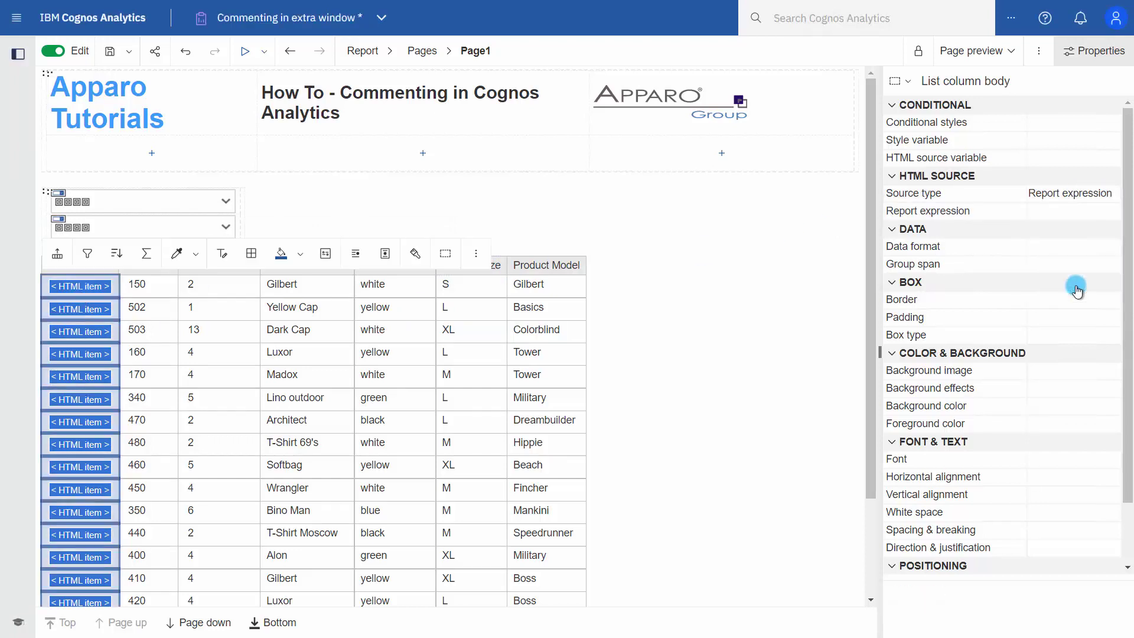
{"action": "double_click", "coordinate": [1063, 213]}
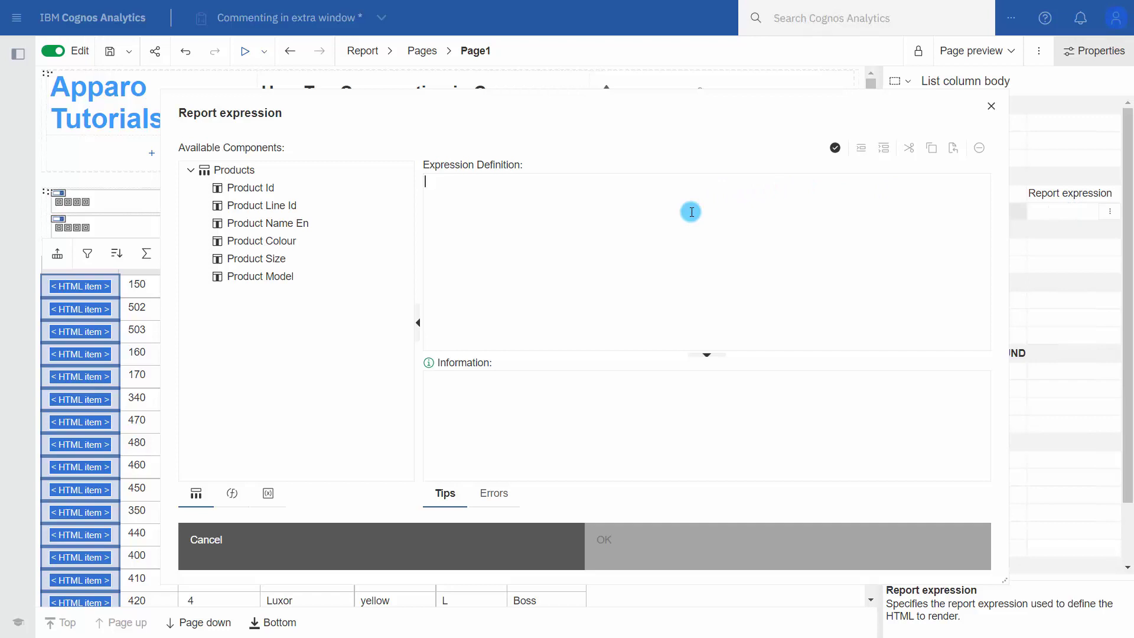
{"action": "key", "text": "ctrl+v"}
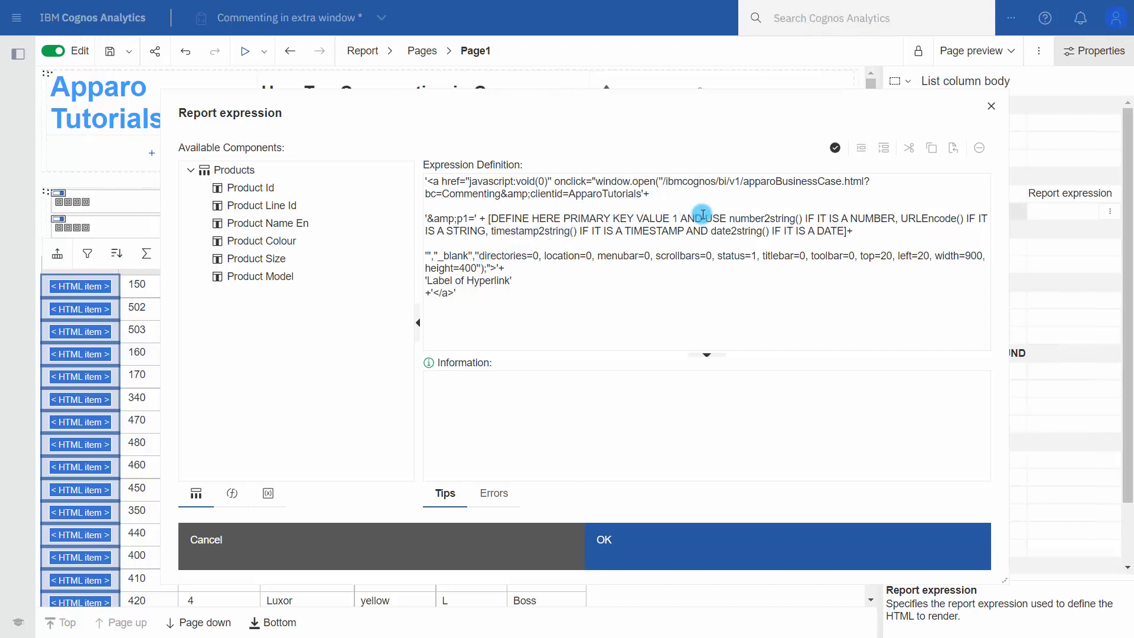
Replace the primary key placeholder after p1 in the expression with number2string([Products].[Product Id]).
{"action": "double_click", "coordinate": [773, 218]}
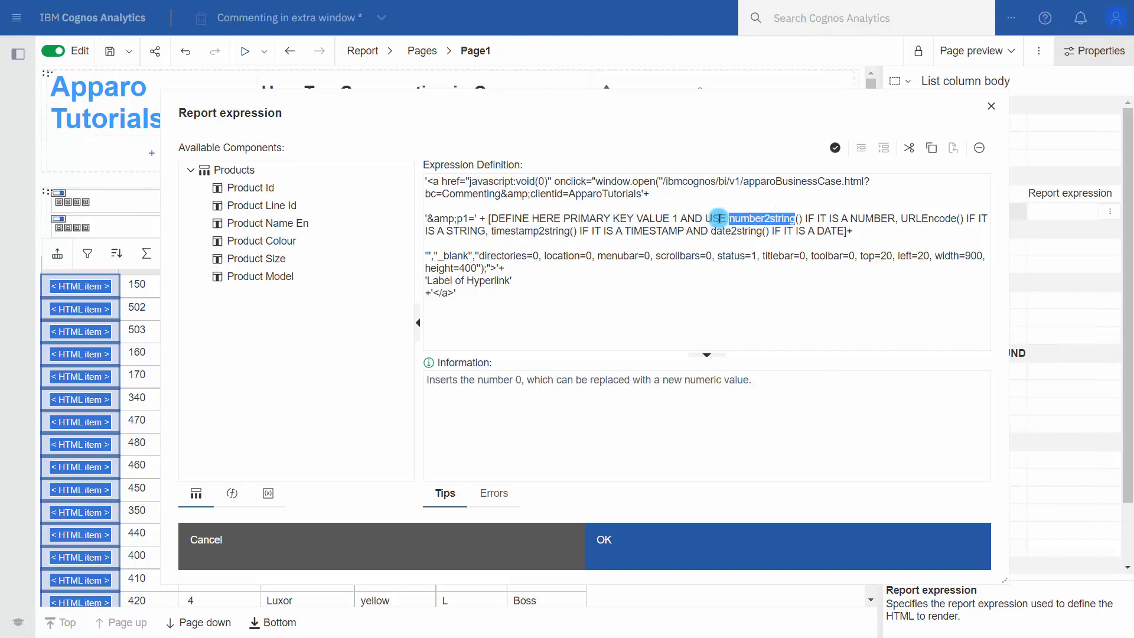
{"action": "left_click_drag", "start_coordinate": [727, 218], "coordinate": [483, 219]}
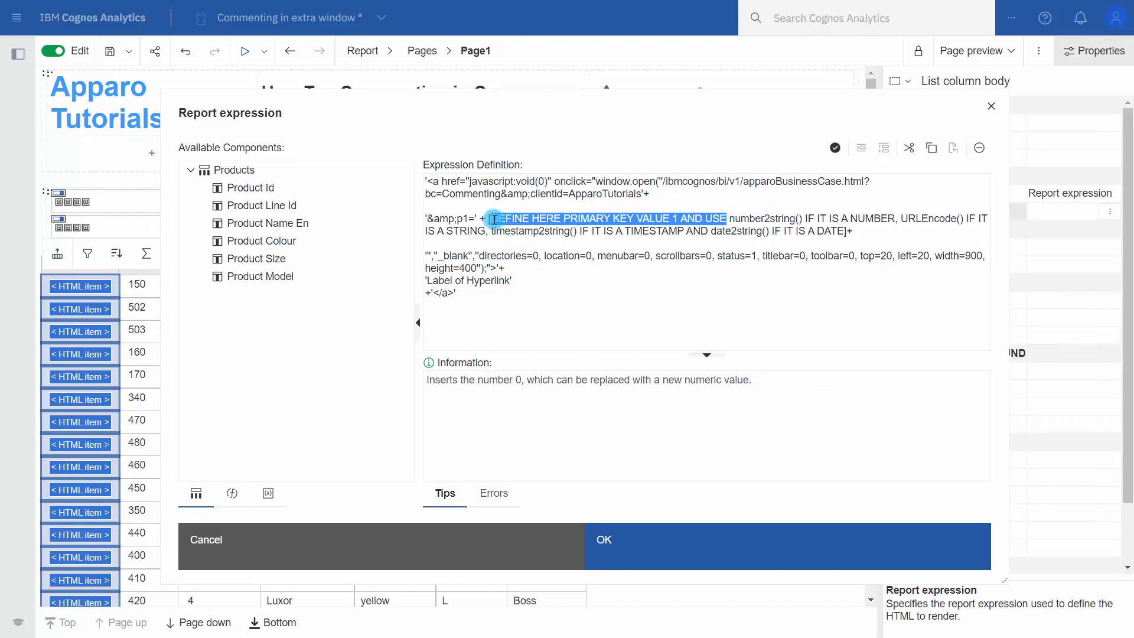
{"action": "key", "text": "Delete"}
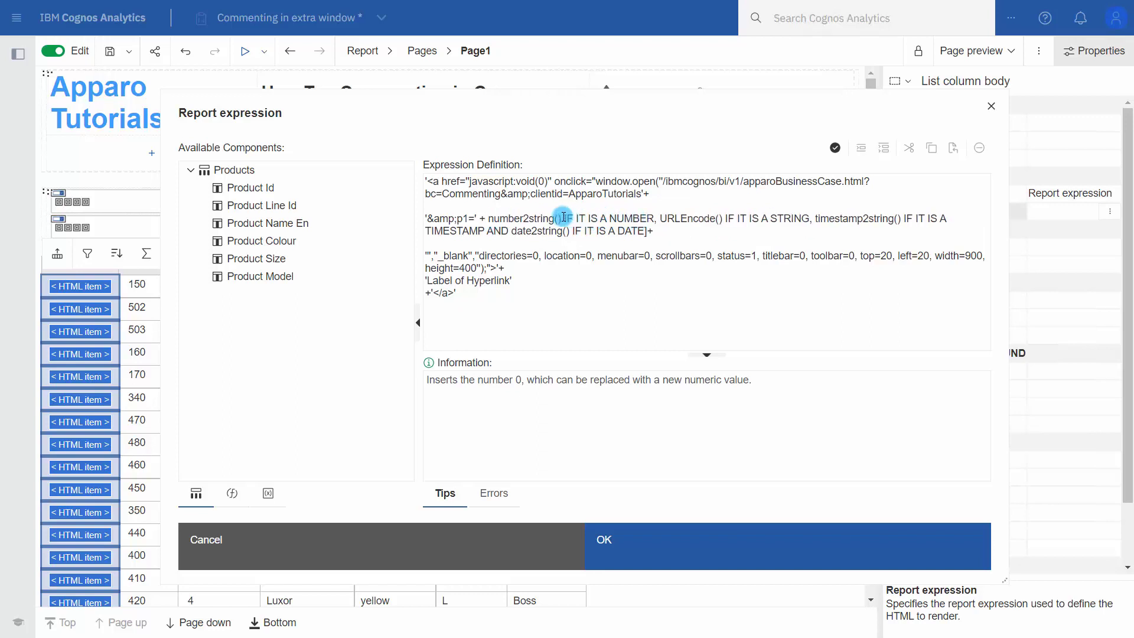
{"action": "left_click_drag", "start_coordinate": [562, 218], "coordinate": [650, 231]}
{"action": "key", "text": "Delete"}
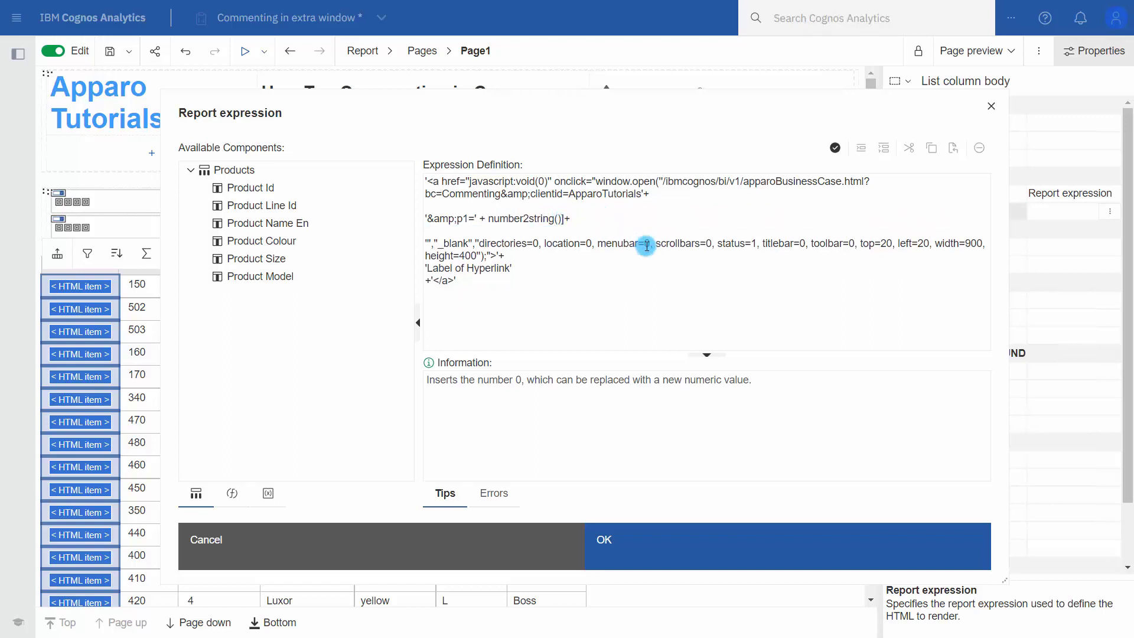
{"action": "left_click", "coordinate": [558, 219]}
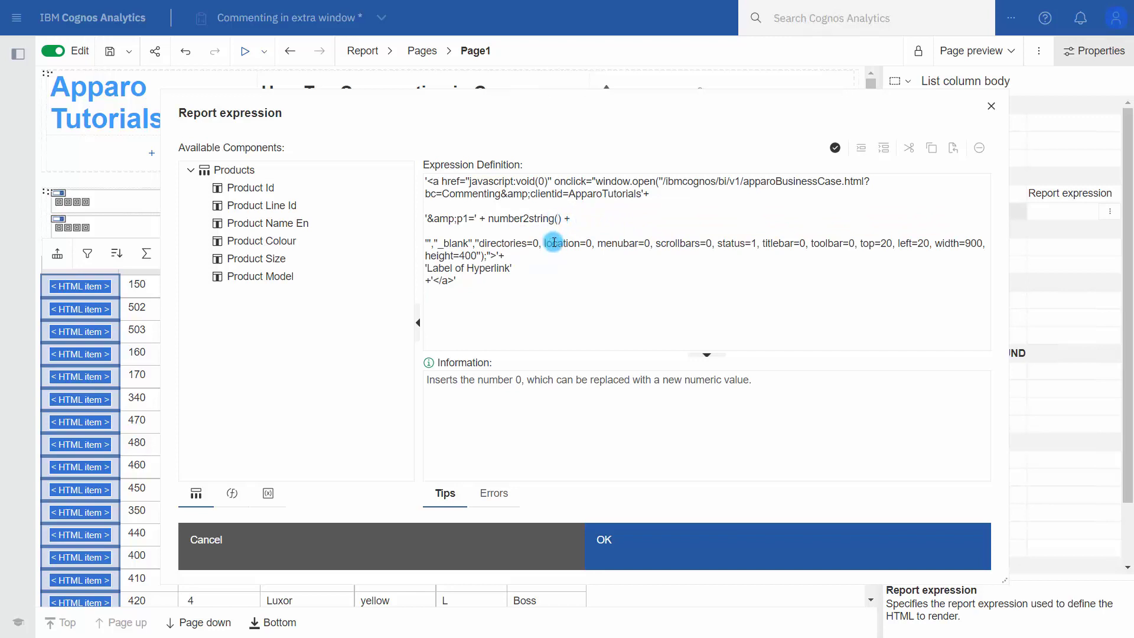
{"action": "left_click_drag", "start_coordinate": [258, 192], "coordinate": [518, 224]}
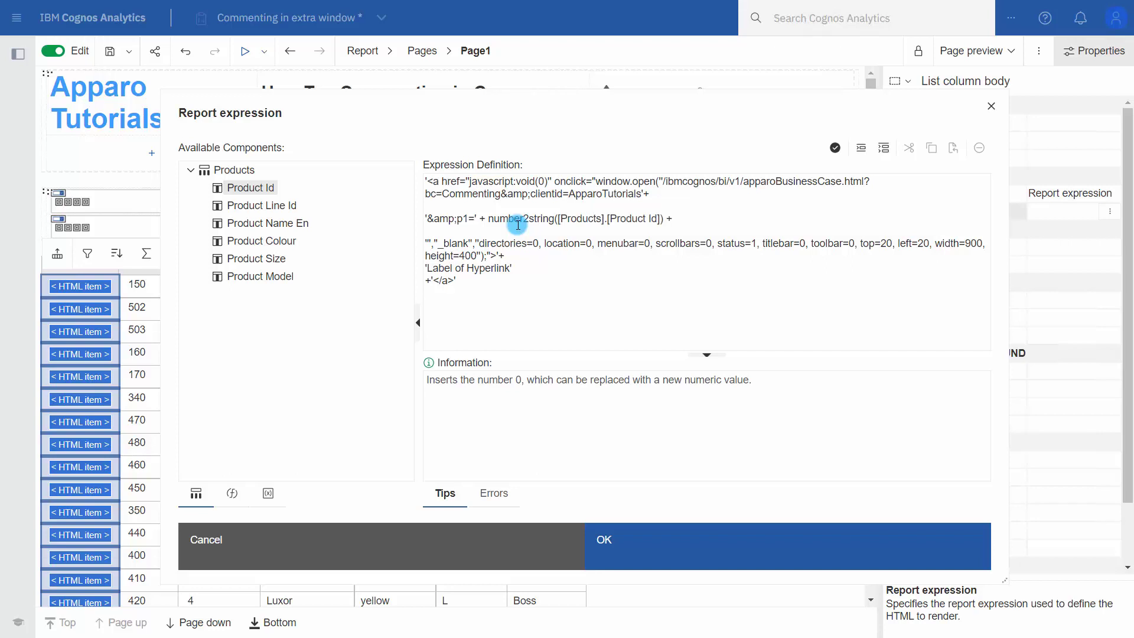
Change the hyperlink label text in the expression to "Open comment".
{"action": "left_click", "coordinate": [508, 270]}
{"action": "left_click_drag", "start_coordinate": [509, 270], "coordinate": [427, 270]}
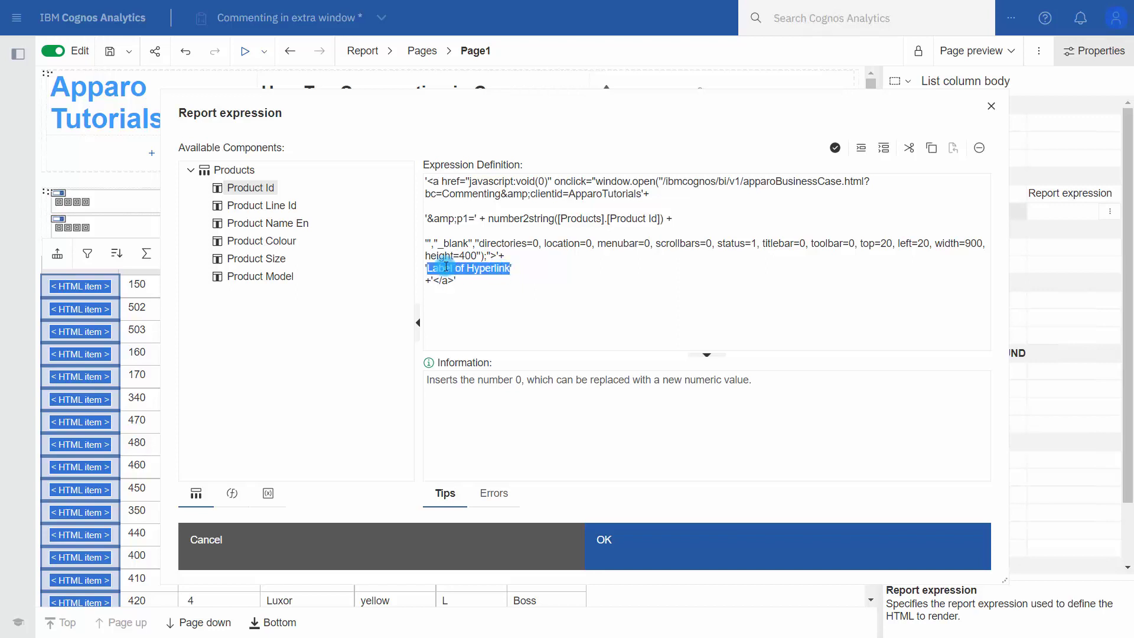
{"action": "type", "text": "Open comment"}
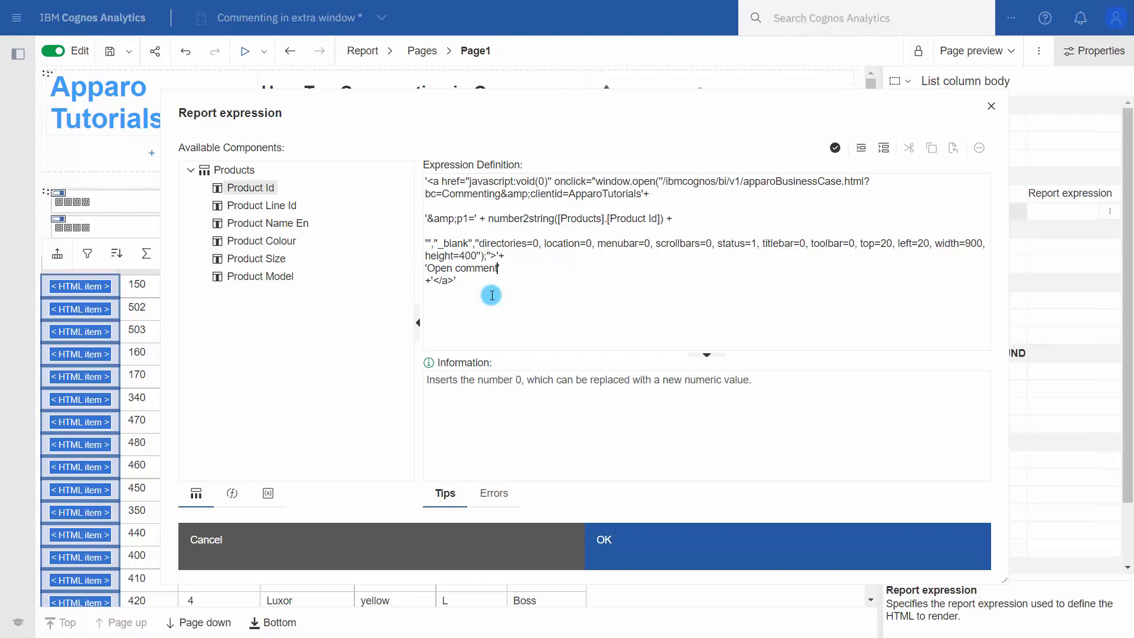
Set the pop-up window's height to 610 and width to 700 in the expression, and validate the expression.
{"action": "left_click", "coordinate": [467, 256]}
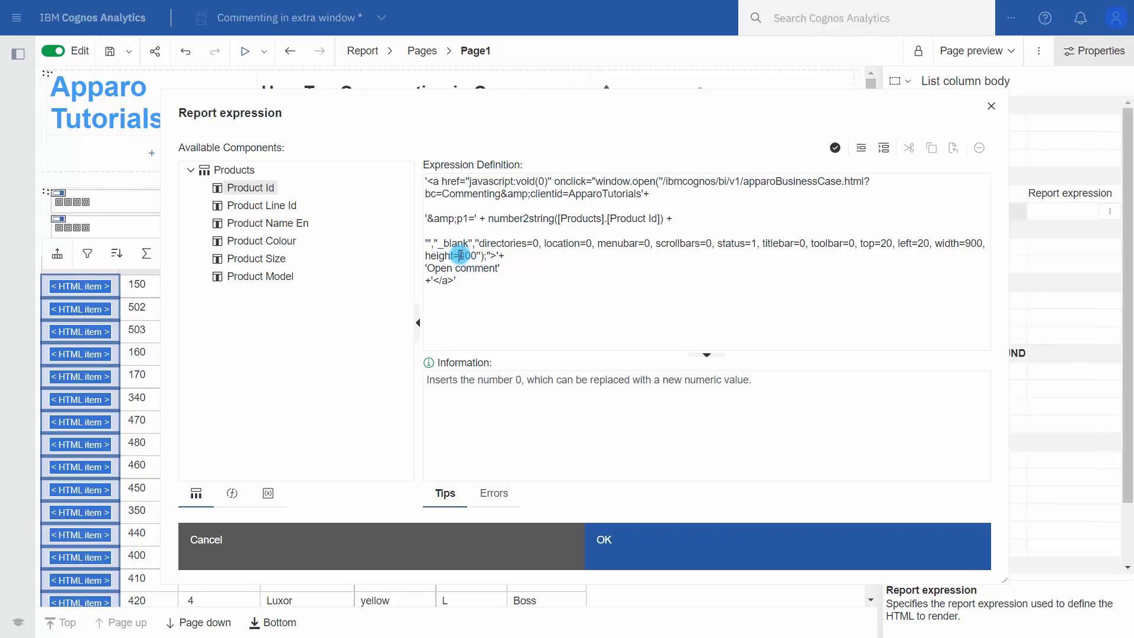
{"action": "left_click_drag", "start_coordinate": [460, 255], "coordinate": [470, 256]}
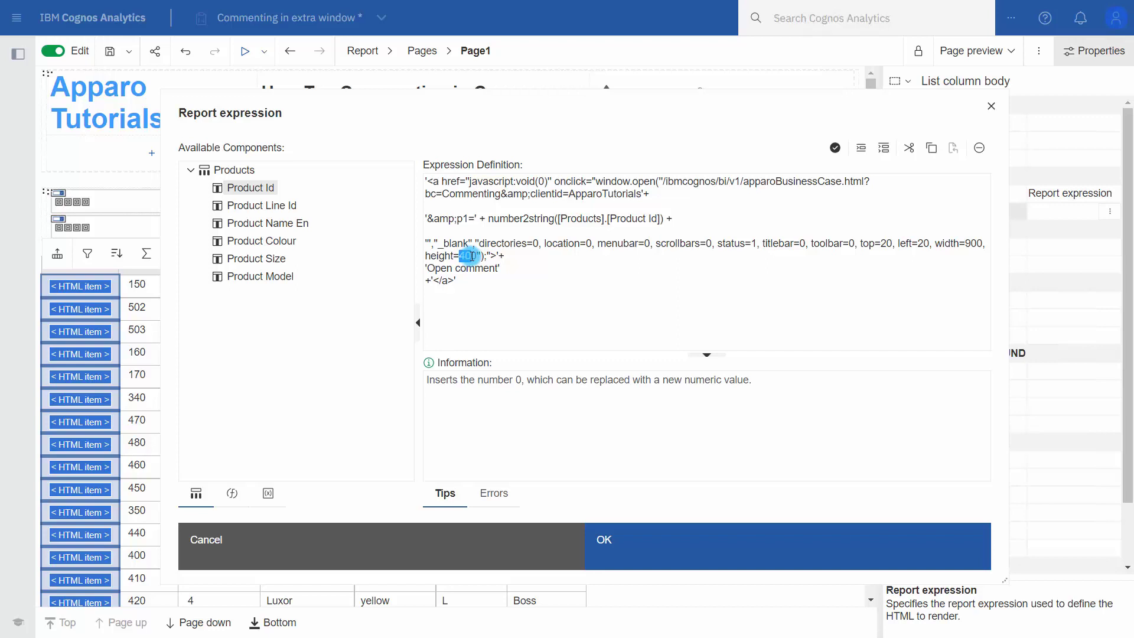
{"action": "type", "text": "600"}
{"action": "type", "text": "1"}
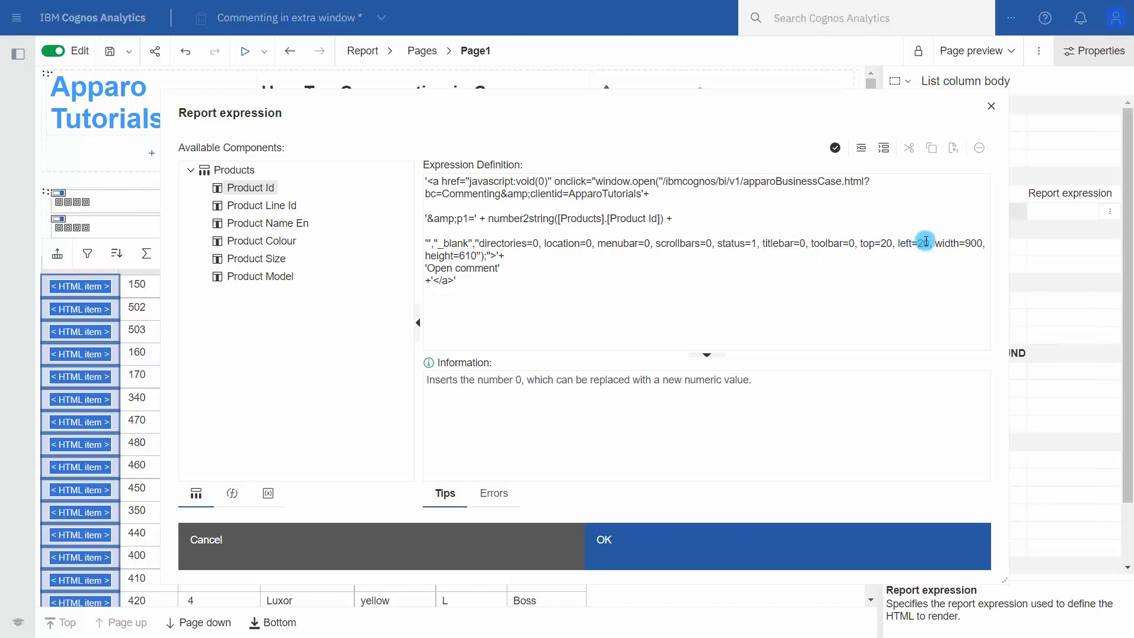
{"action": "left_click_drag", "start_coordinate": [971, 243], "coordinate": [966, 242]}
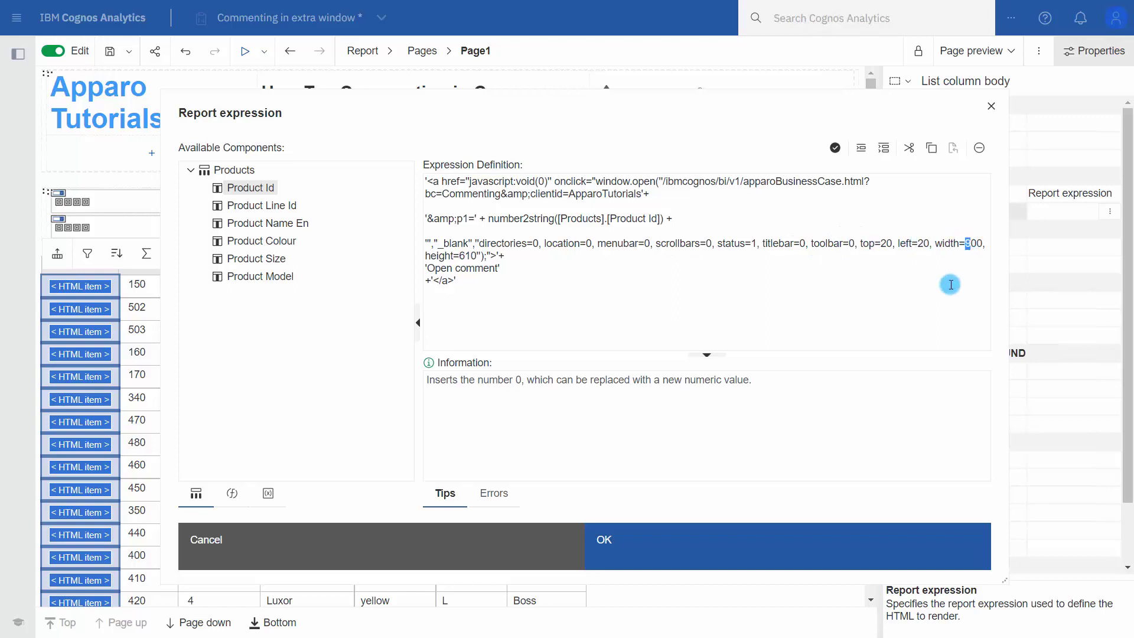
{"action": "type", "text": "7"}
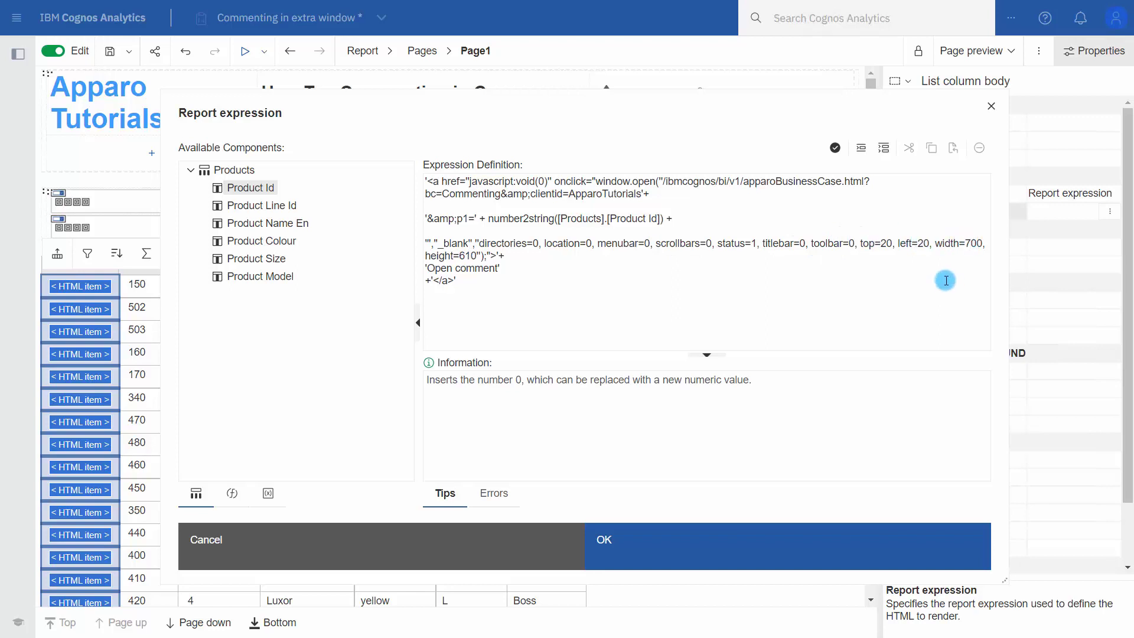
{"action": "left_click", "coordinate": [834, 155]}
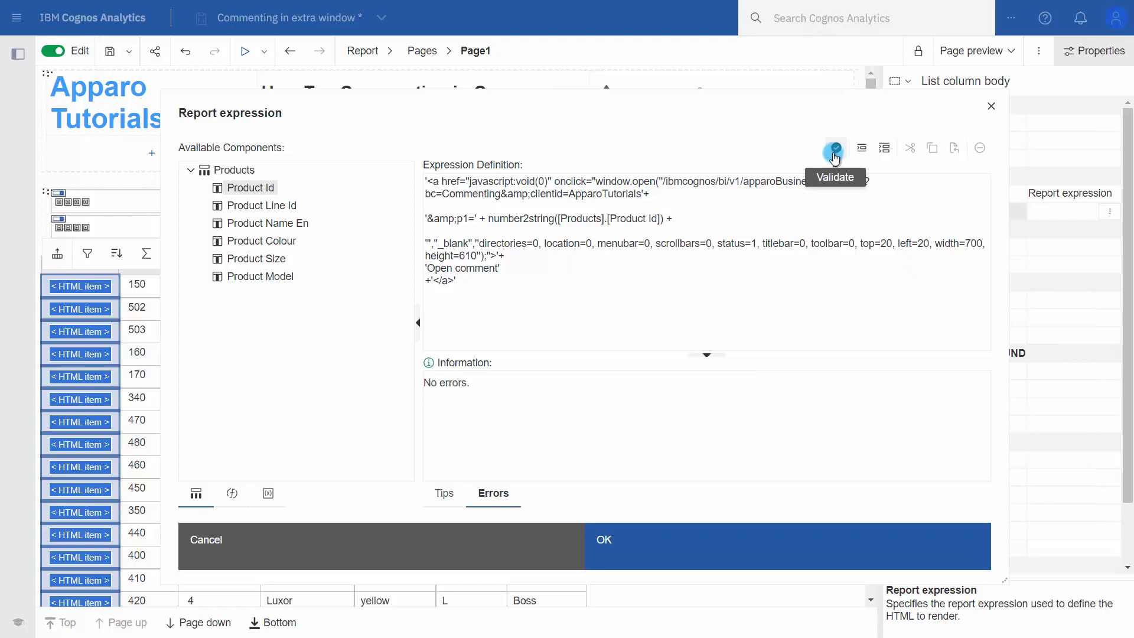
Apply the report expression, leave edit mode, and open the comment window for product 150.
{"action": "left_click", "coordinate": [615, 523]}
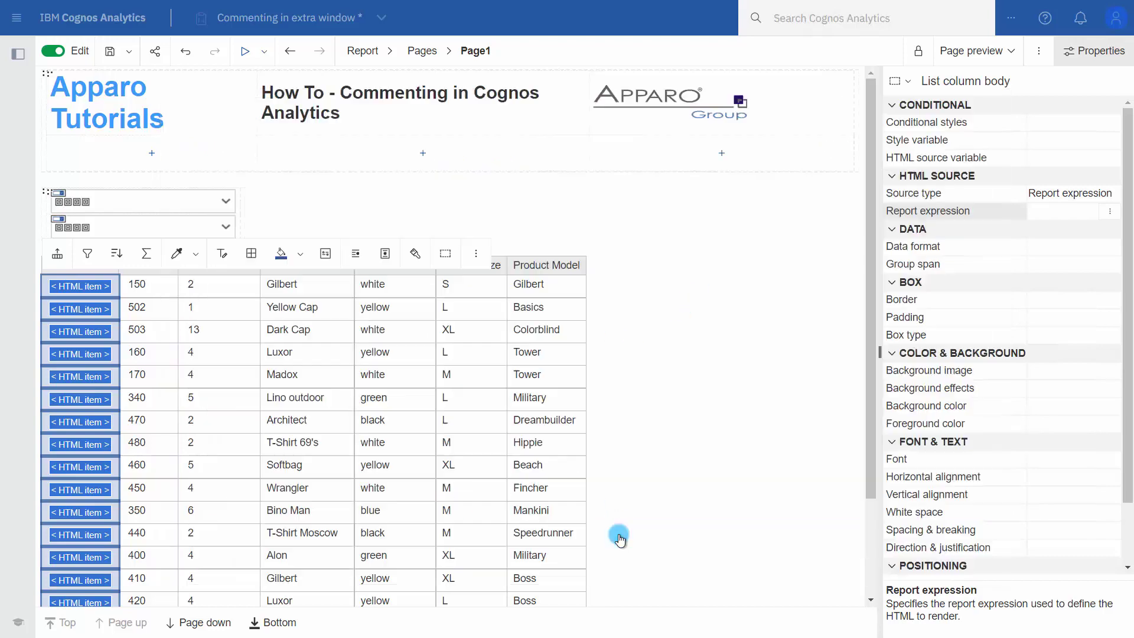
{"action": "left_click", "coordinate": [56, 51]}
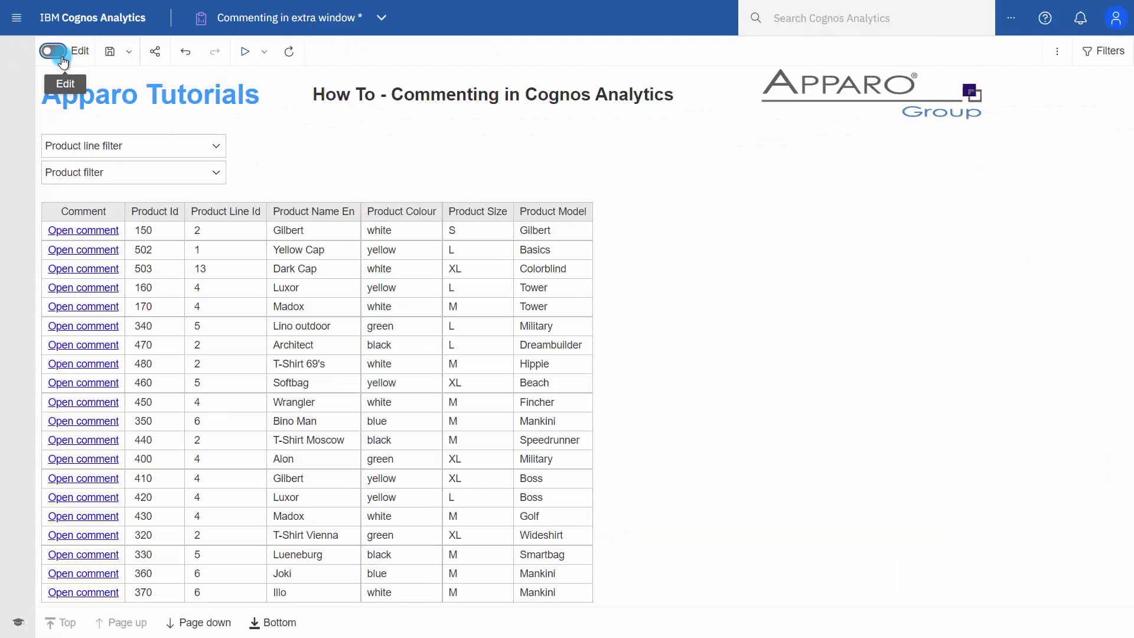
{"action": "left_click", "coordinate": [77, 232]}
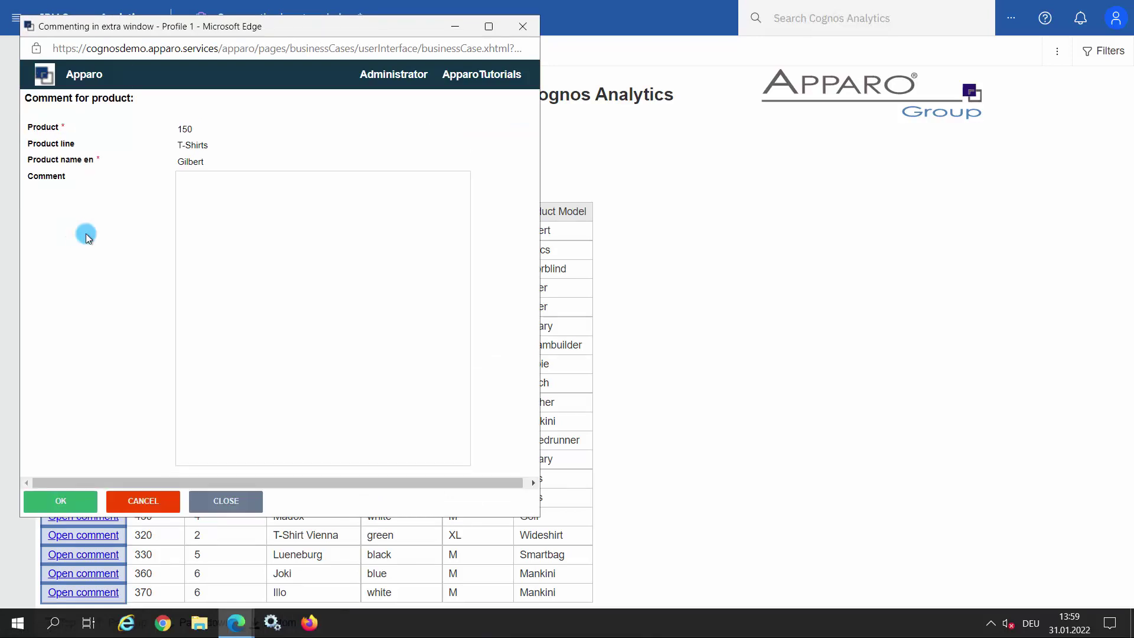
Enter the comment "it works" for product 150 in red with a larger font size, then save it and close the window.
{"action": "left_click", "coordinate": [210, 230]}
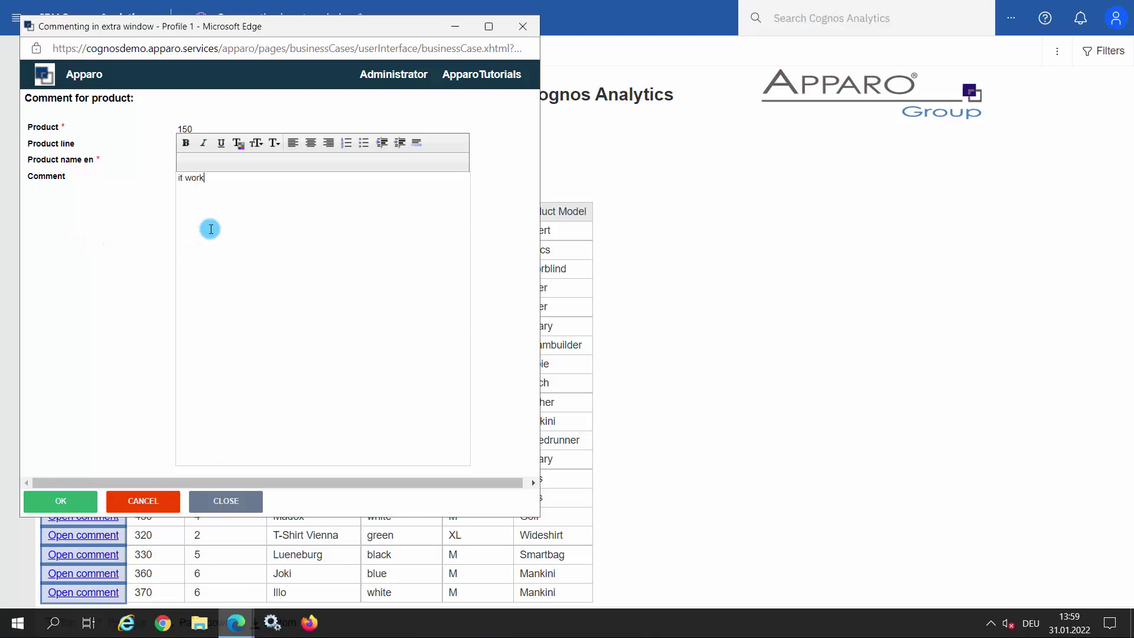
{"action": "left_click_drag", "start_coordinate": [213, 179], "coordinate": [146, 176]}
{"action": "left_click", "coordinate": [238, 143]}
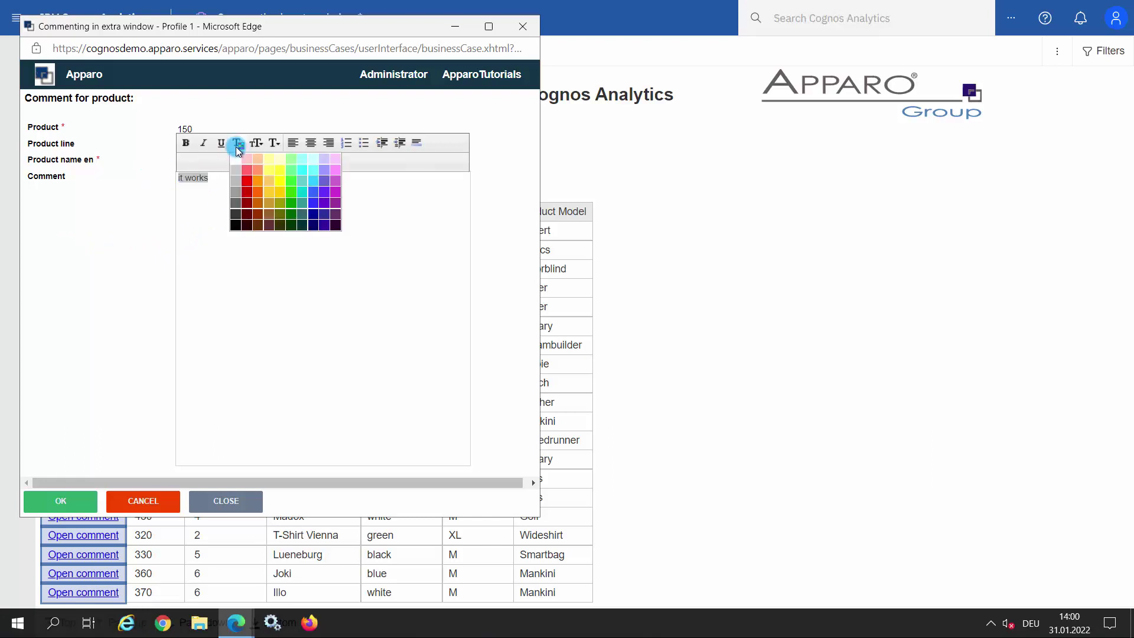
{"action": "left_click", "coordinate": [258, 145]}
{"action": "left_click", "coordinate": [255, 228]}
{"action": "left_click", "coordinate": [254, 224]}
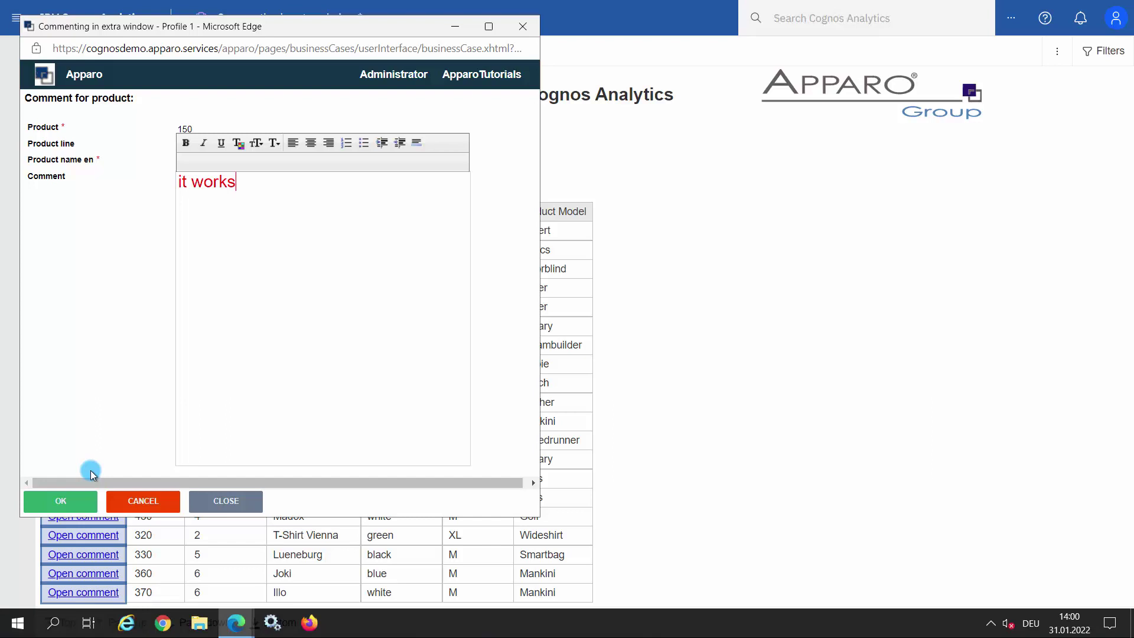
{"action": "left_click", "coordinate": [80, 504]}
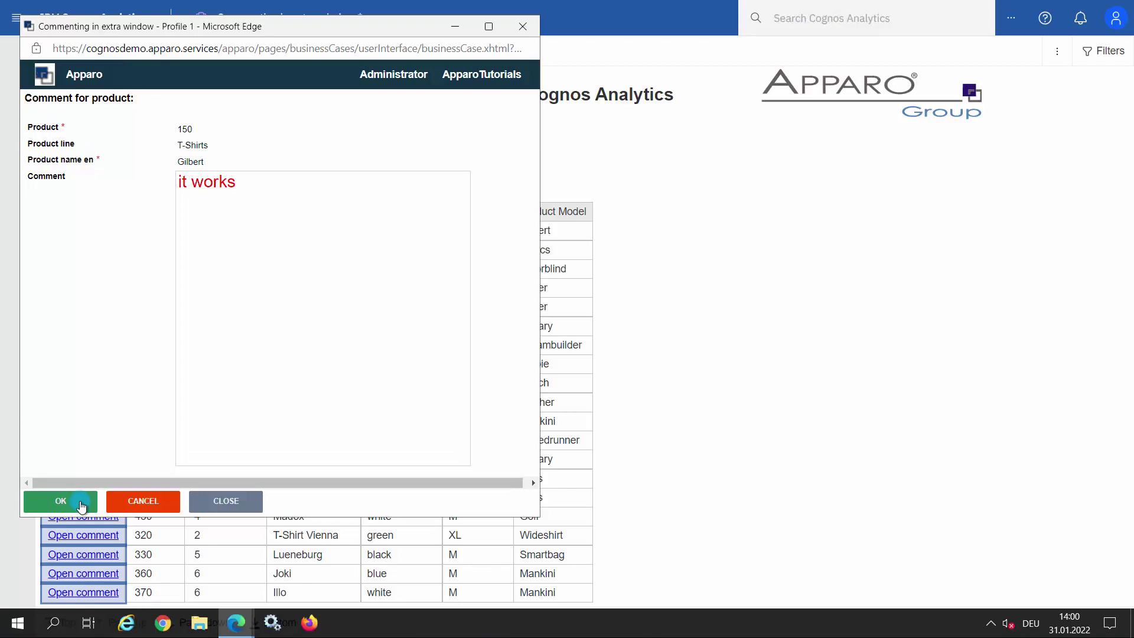
{"action": "left_click", "coordinate": [200, 502]}
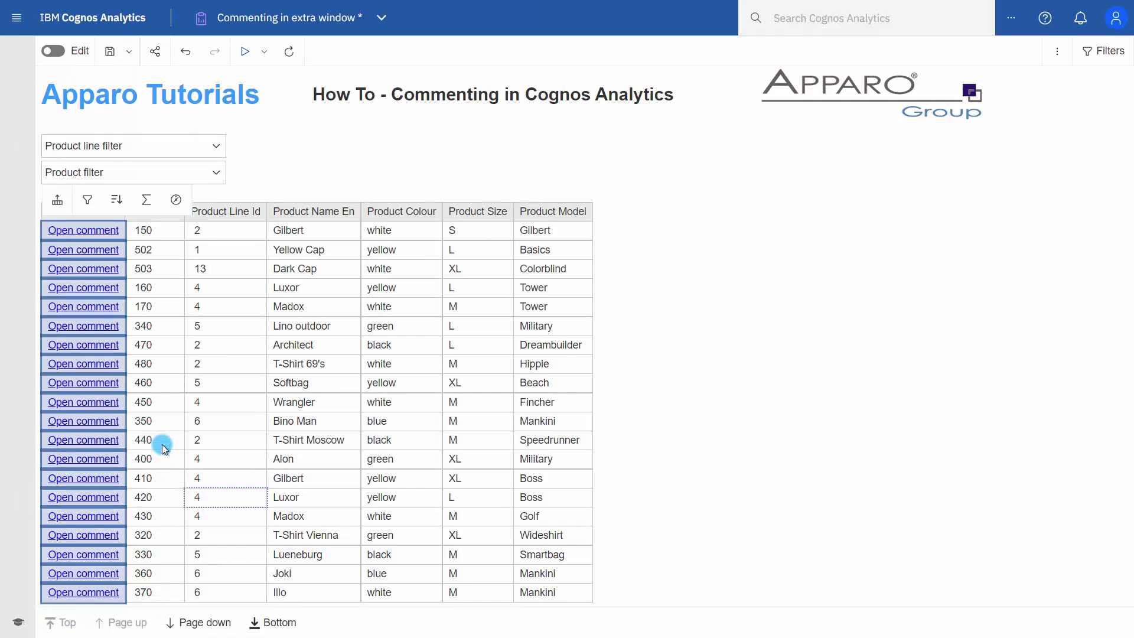
Reopen product 150's comment to check the saved text and close its window.
{"action": "left_click", "coordinate": [100, 231]}
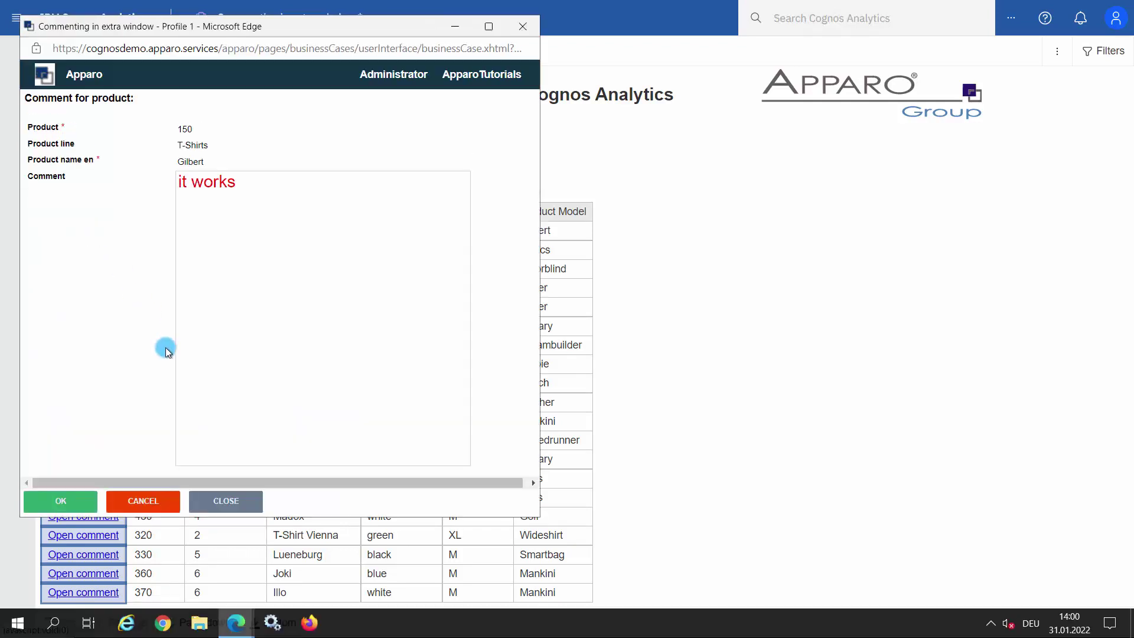
{"action": "left_click", "coordinate": [216, 495]}
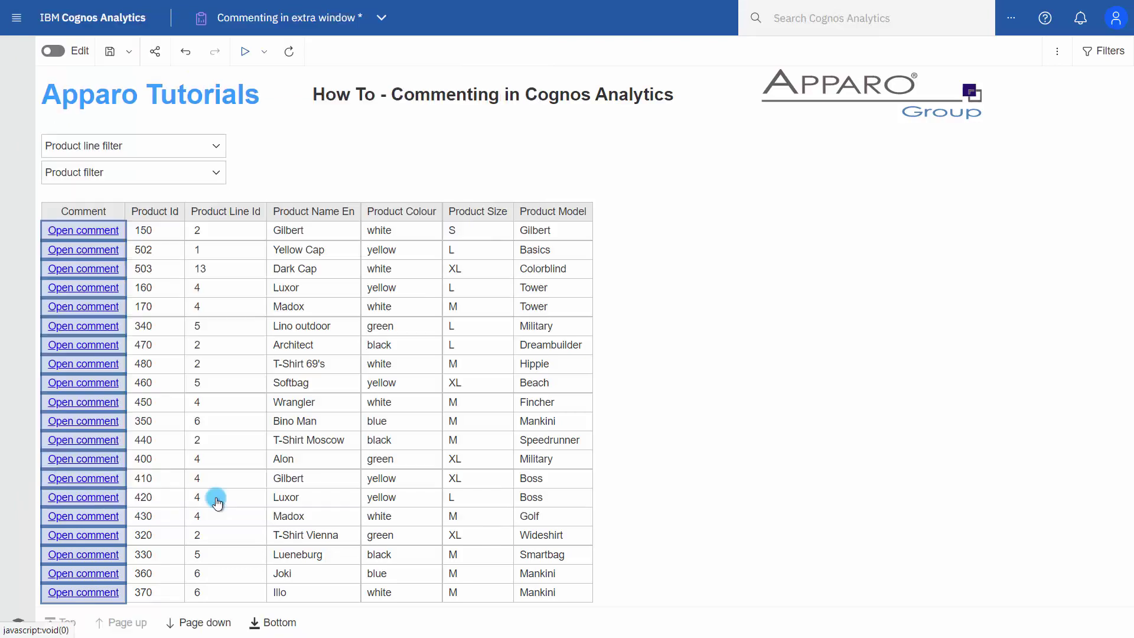
{"action": "left_click", "coordinate": [209, 500]}
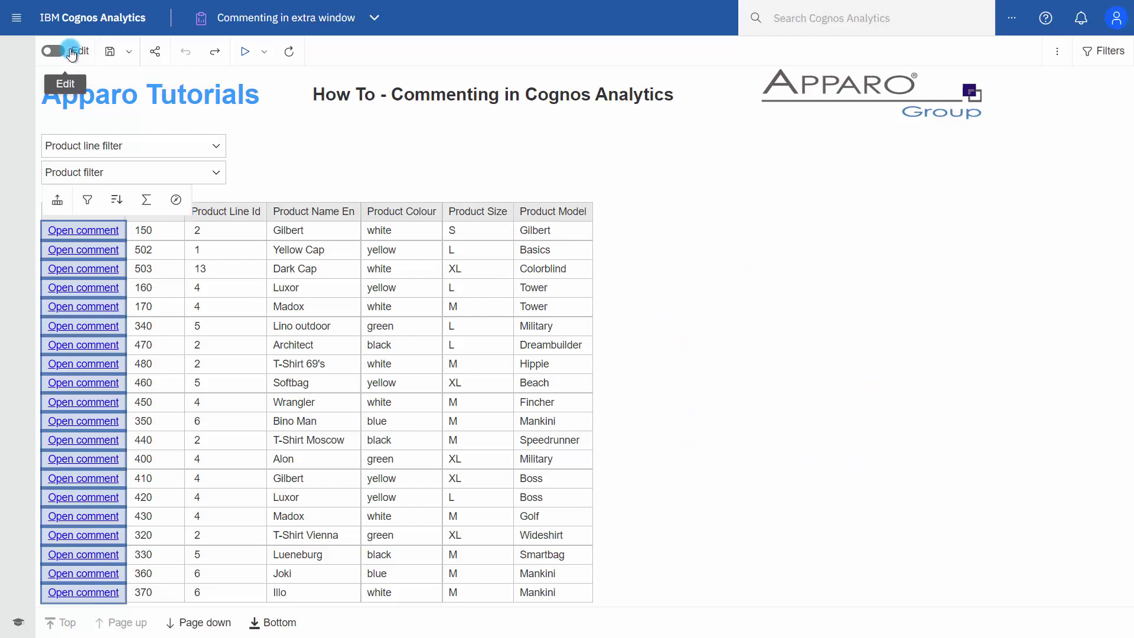
In edit mode, insert a table of 3 columns and 3 rows beside the product list and stretch it down along the list.
{"action": "left_click", "coordinate": [53, 51]}
{"action": "left_click", "coordinate": [18, 53]}
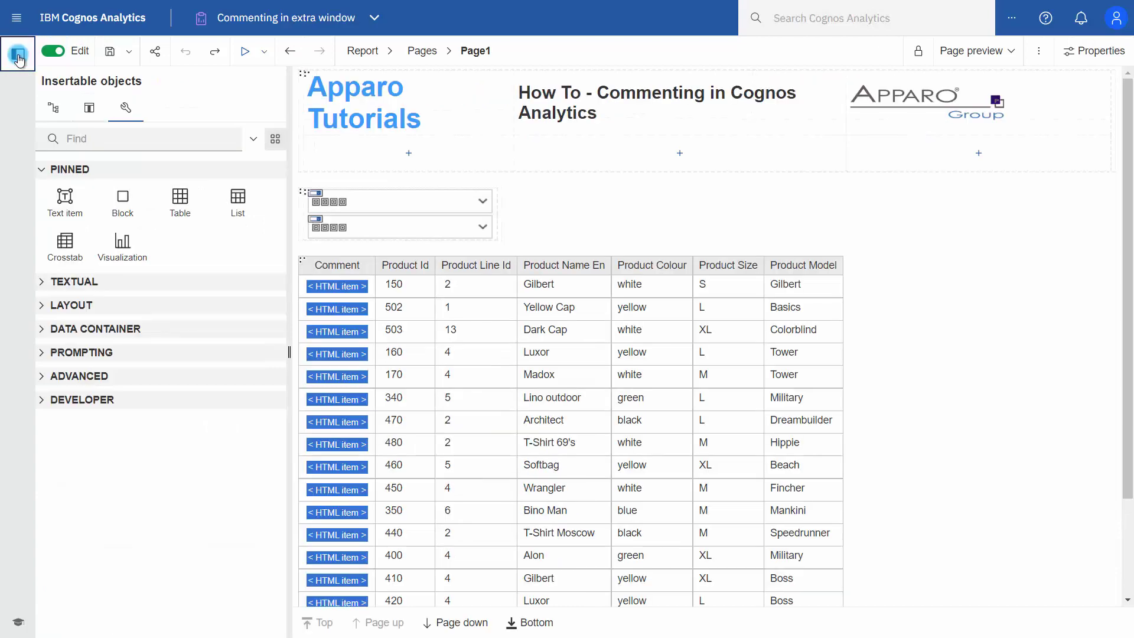
{"action": "left_click_drag", "start_coordinate": [181, 201], "coordinate": [889, 381]}
{"action": "type", "text": "1"}
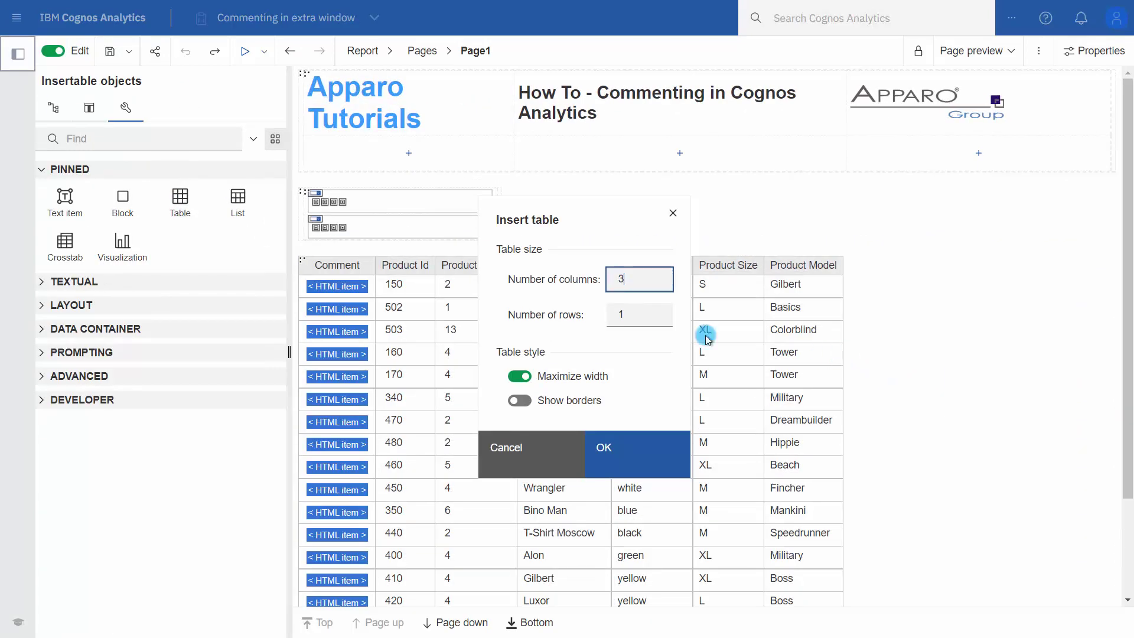
{"action": "left_click", "coordinate": [644, 315]}
{"action": "left_click", "coordinate": [620, 447]}
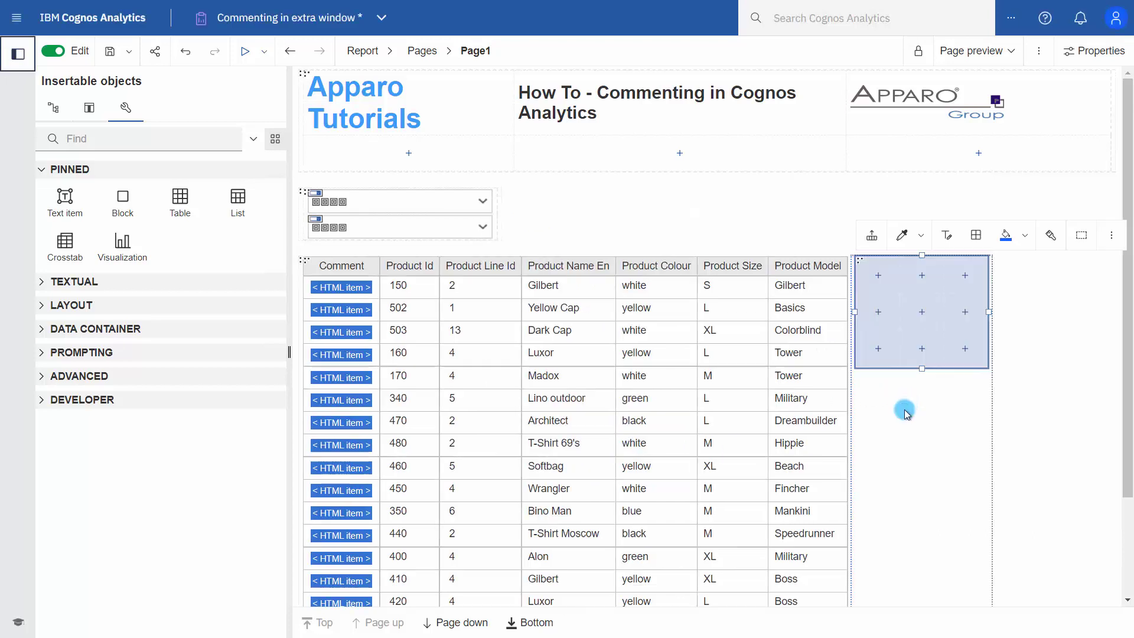
{"action": "left_click_drag", "start_coordinate": [925, 368], "coordinate": [936, 614]}
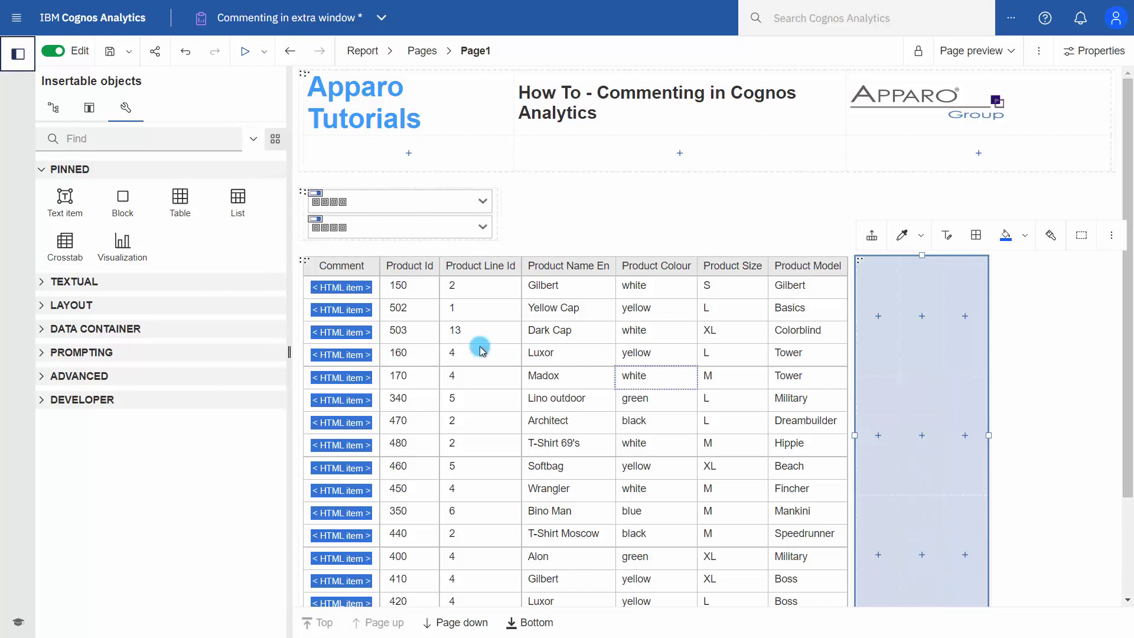
Insert an HTML item into the middle cell of the new table.
{"action": "left_click", "coordinate": [124, 381]}
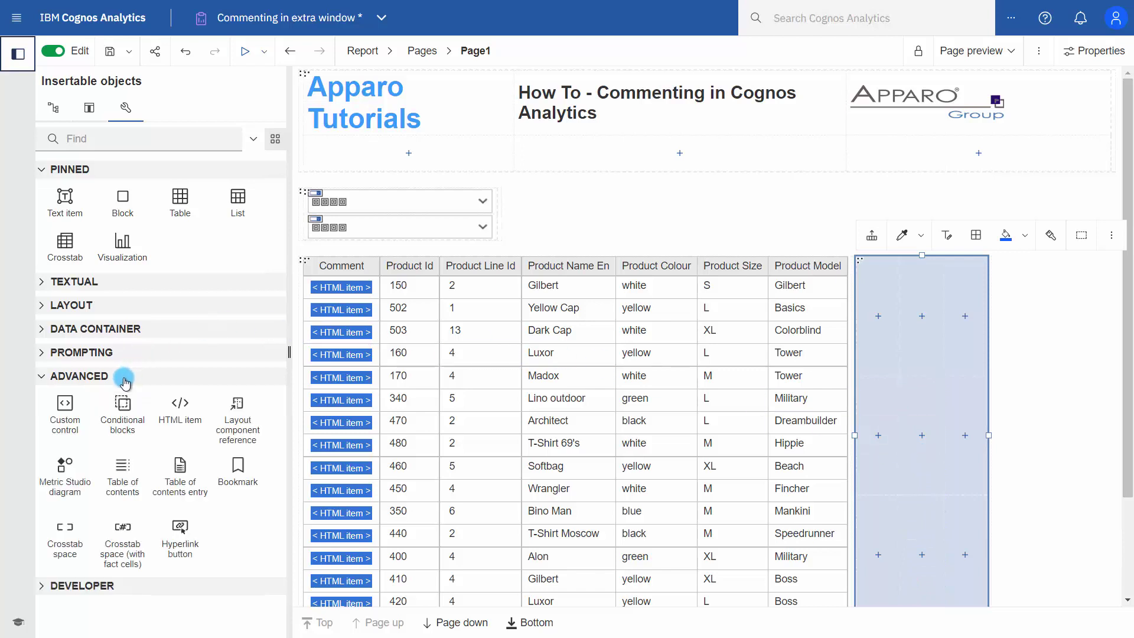
{"action": "left_click_drag", "start_coordinate": [179, 408], "coordinate": [914, 443]}
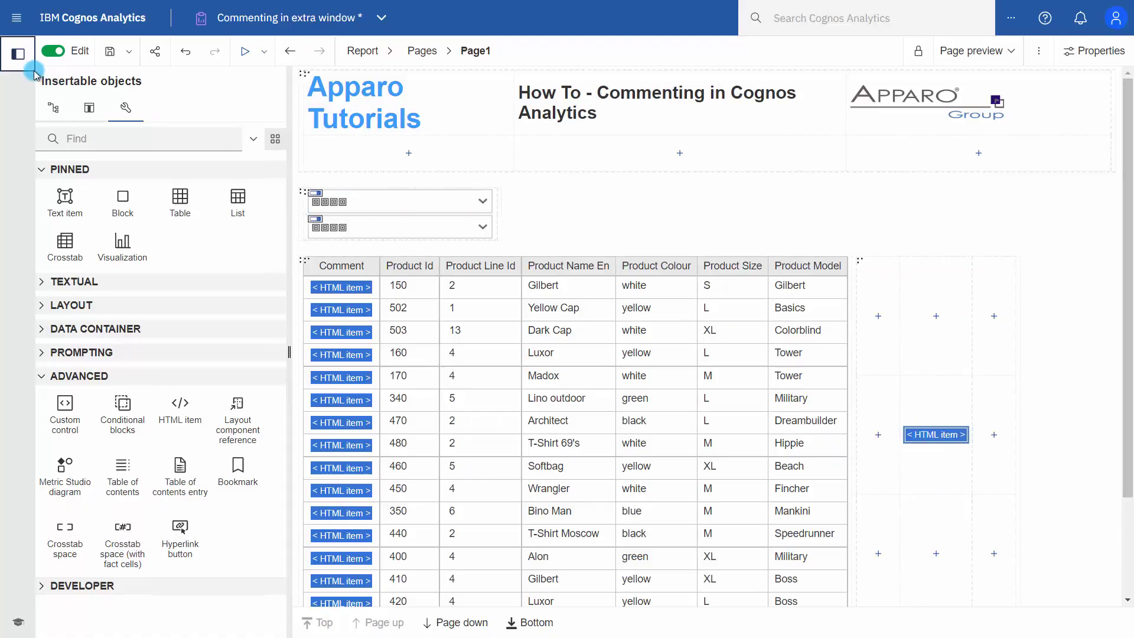
{"action": "left_click", "coordinate": [18, 53]}
Set the source type of the table's HTML item to Report expression.
{"action": "left_click", "coordinate": [1094, 50]}
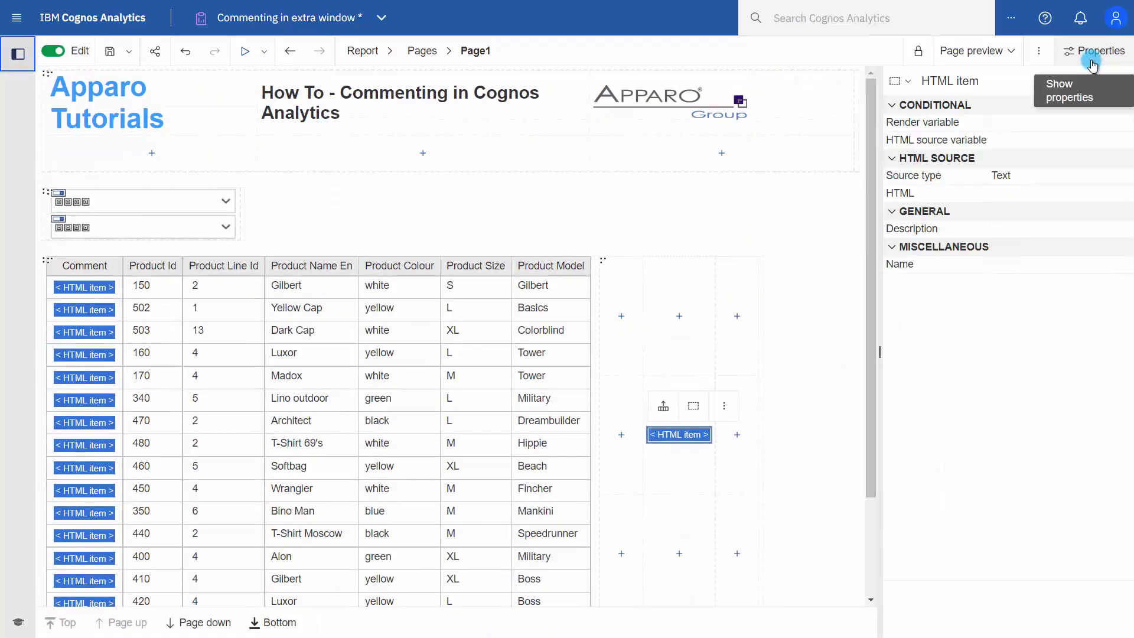
{"action": "left_click", "coordinate": [684, 440]}
{"action": "left_click", "coordinate": [1088, 177]}
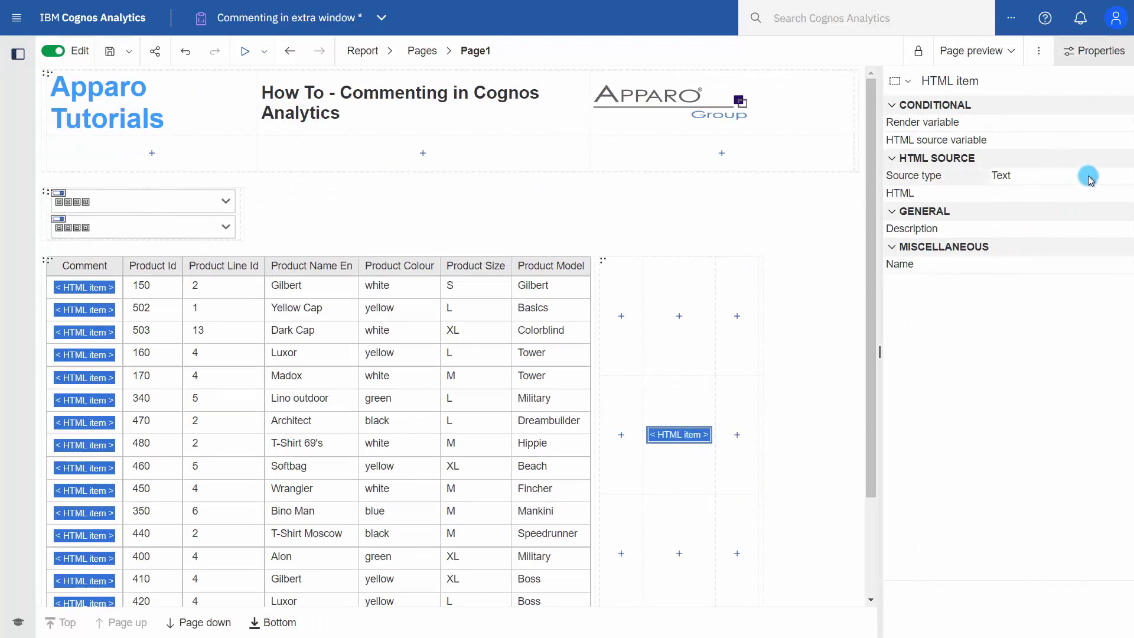
{"action": "left_click", "coordinate": [1120, 177]}
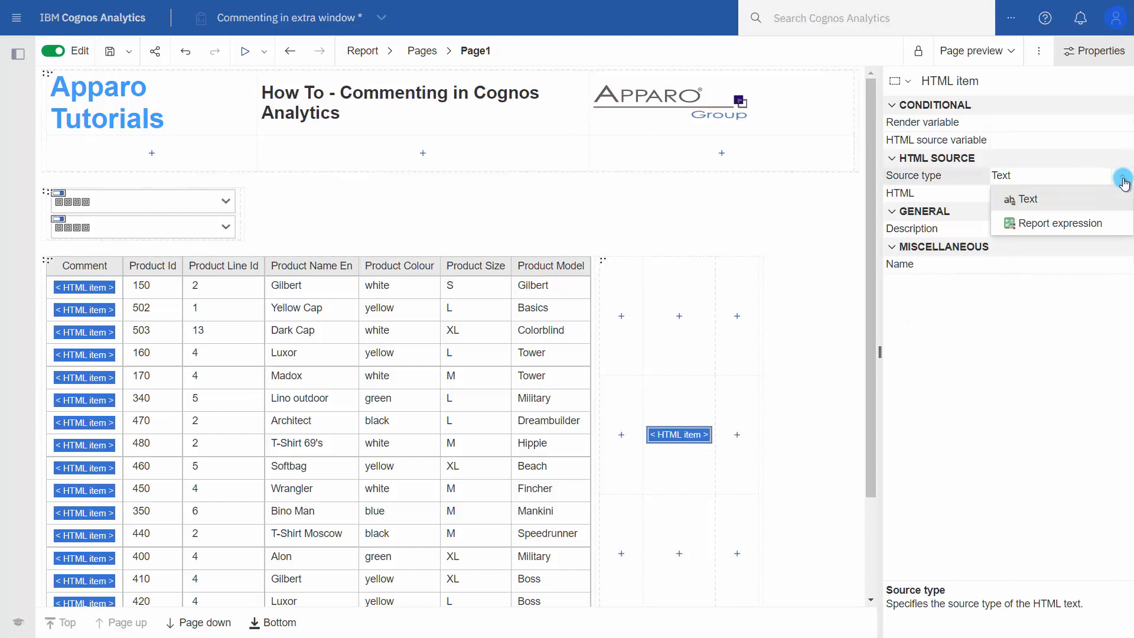
{"action": "left_click", "coordinate": [1061, 224]}
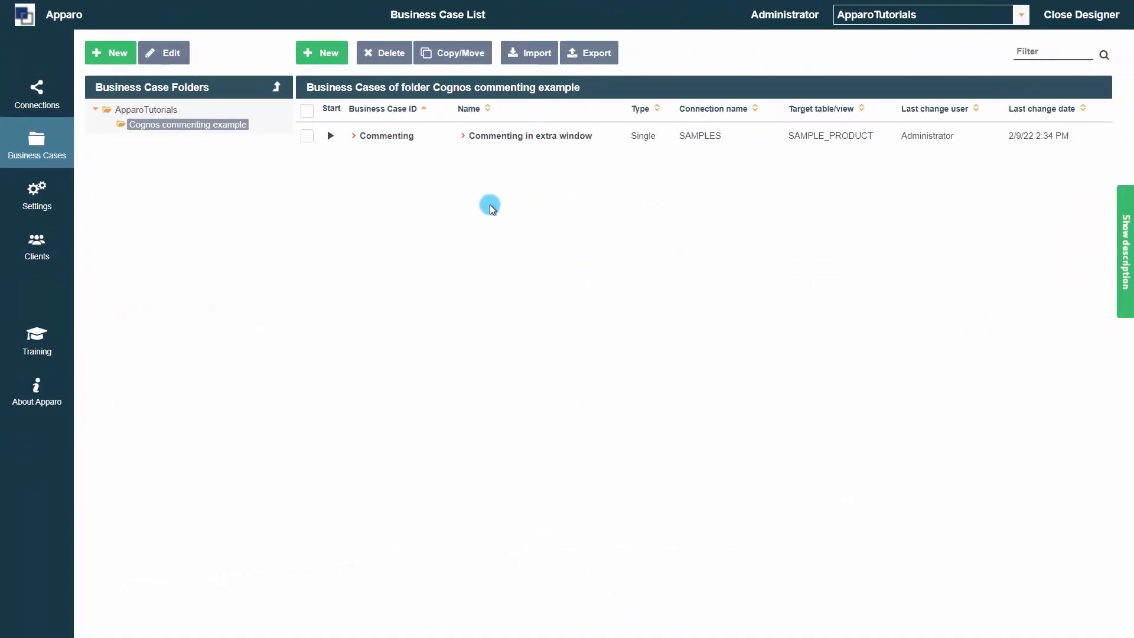
In the Apparo Designer, copy the Business Case Commenting into the same folder, Cognos commenting example.
{"action": "left_click", "coordinate": [307, 136]}
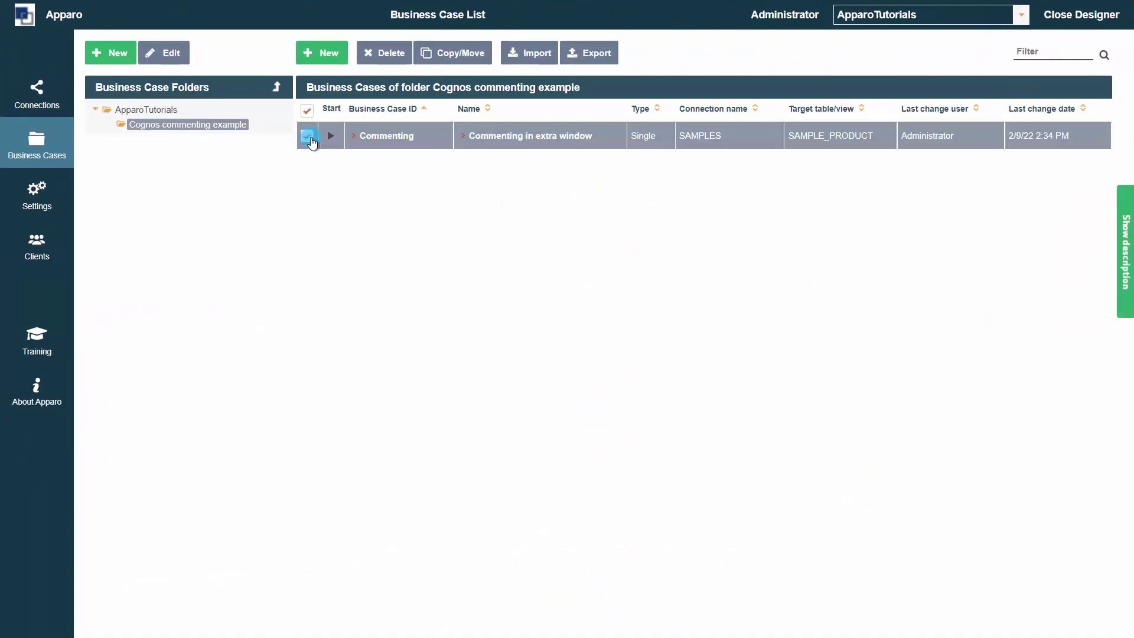
{"action": "left_click", "coordinate": [428, 53]}
{"action": "left_click", "coordinate": [397, 340]}
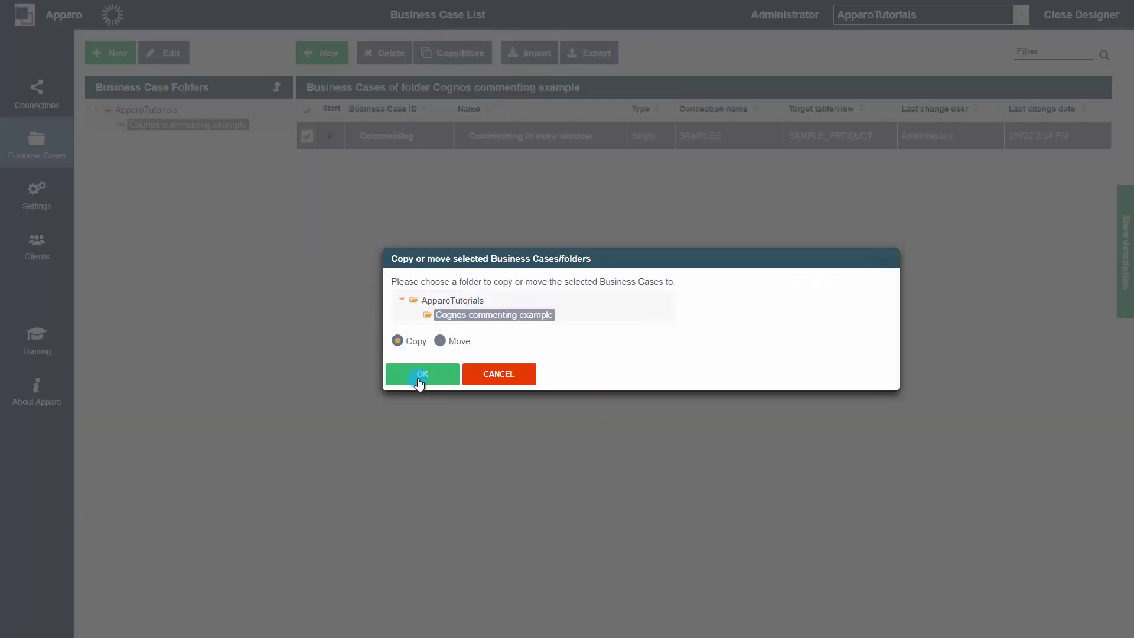
{"action": "left_click", "coordinate": [419, 374]}
{"action": "left_click", "coordinate": [422, 409]}
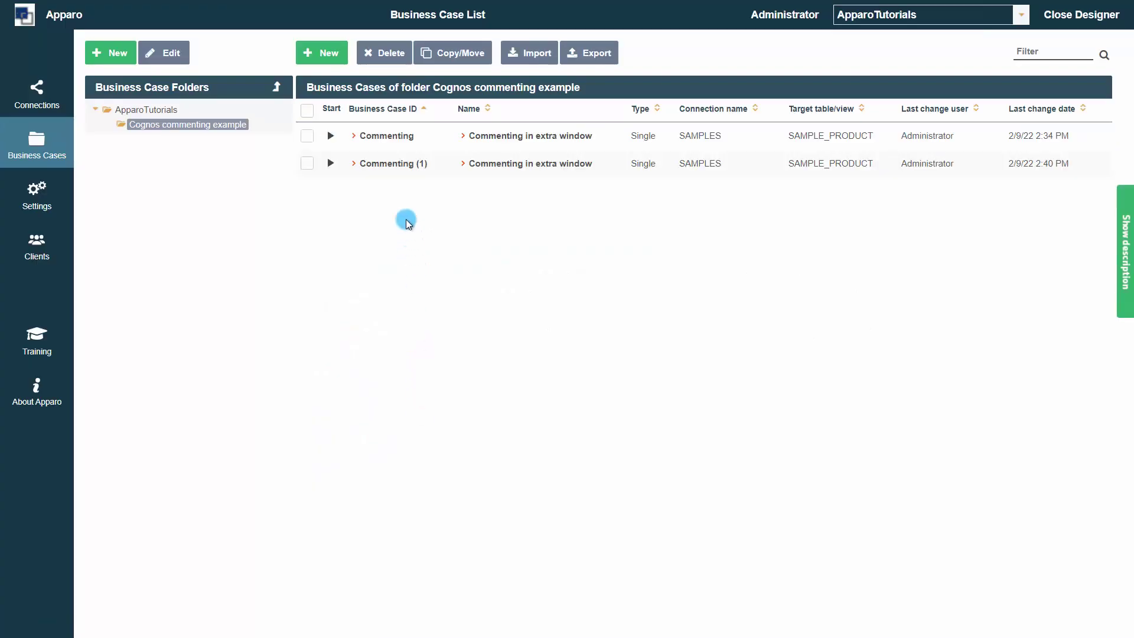
Open the copied Business Case Commenting (1) and enable automatic refreshing of its data in the features.
{"action": "left_click", "coordinate": [397, 164]}
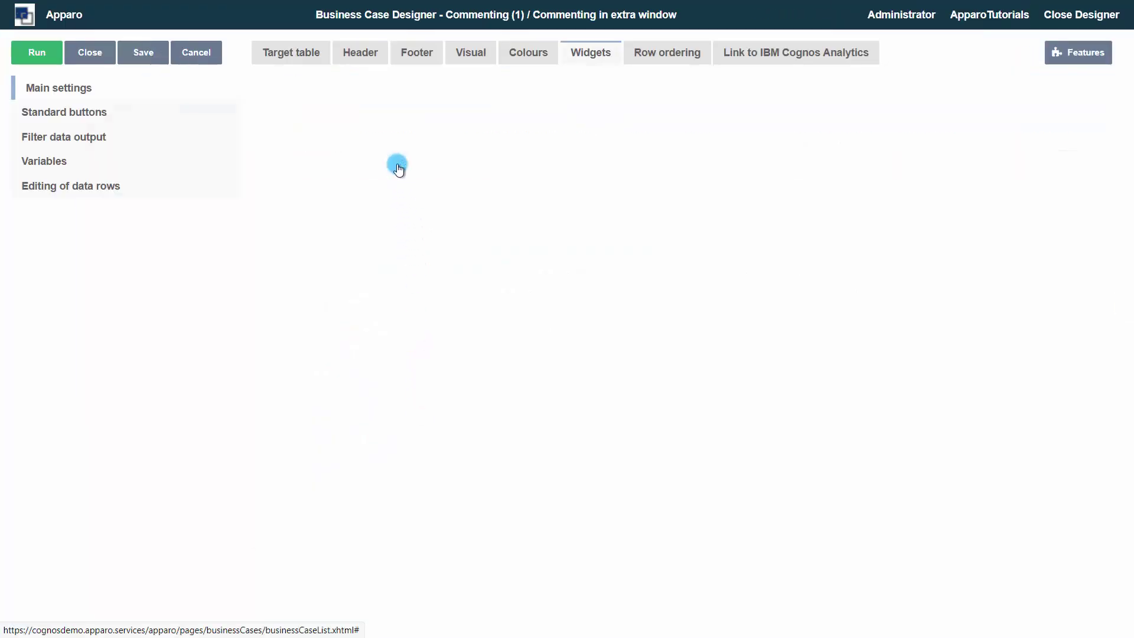
{"action": "left_click", "coordinate": [1055, 58]}
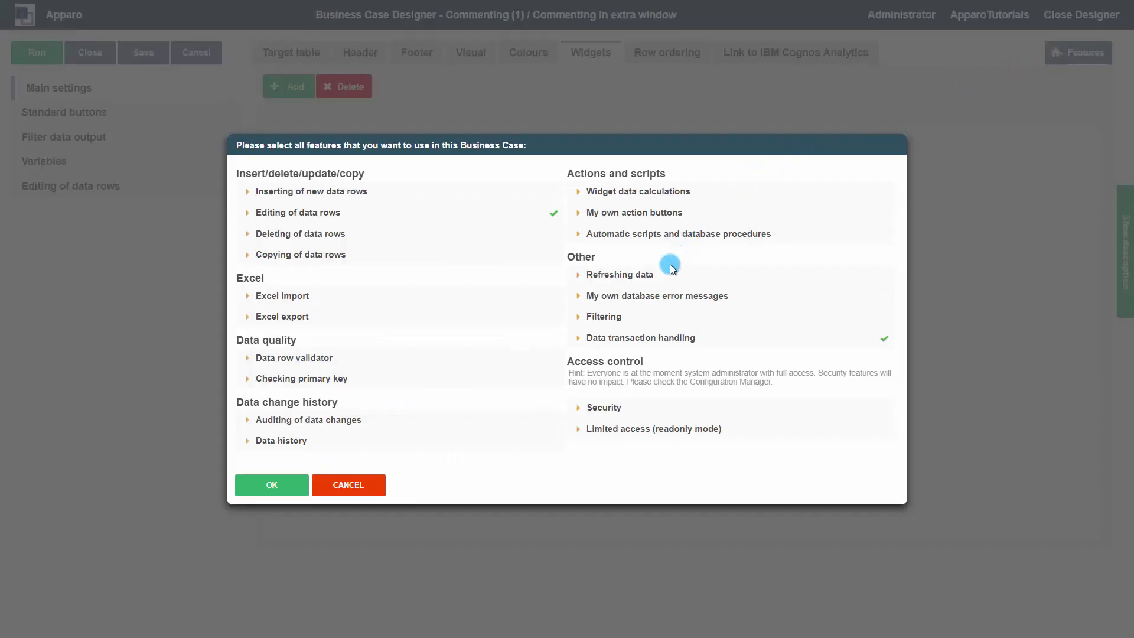
{"action": "left_click", "coordinate": [654, 274]}
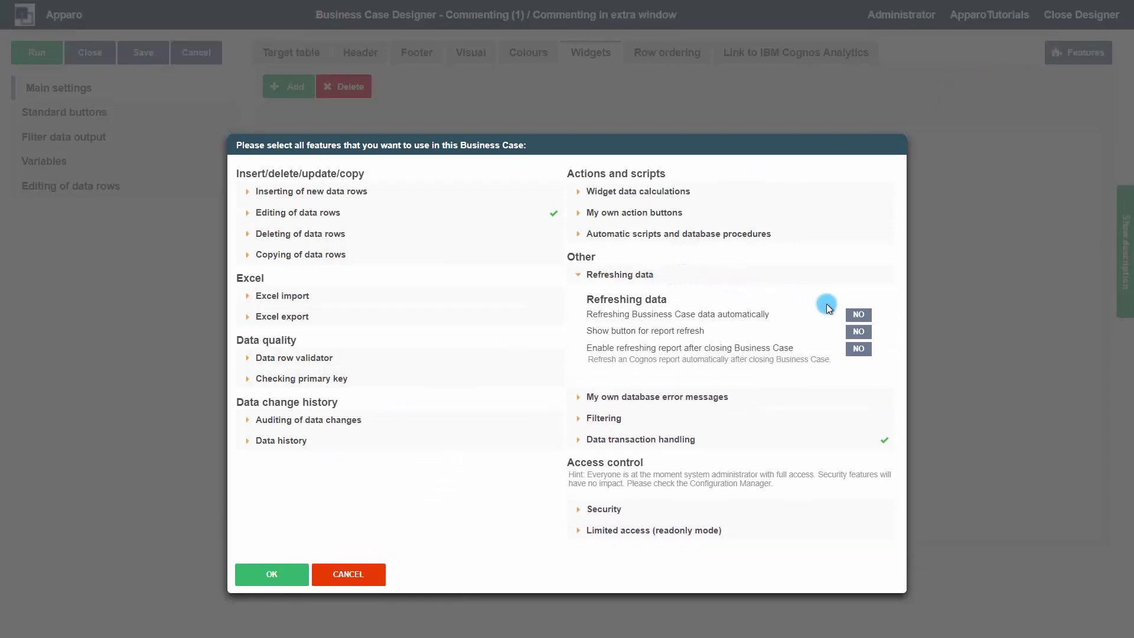
{"action": "left_click", "coordinate": [844, 313]}
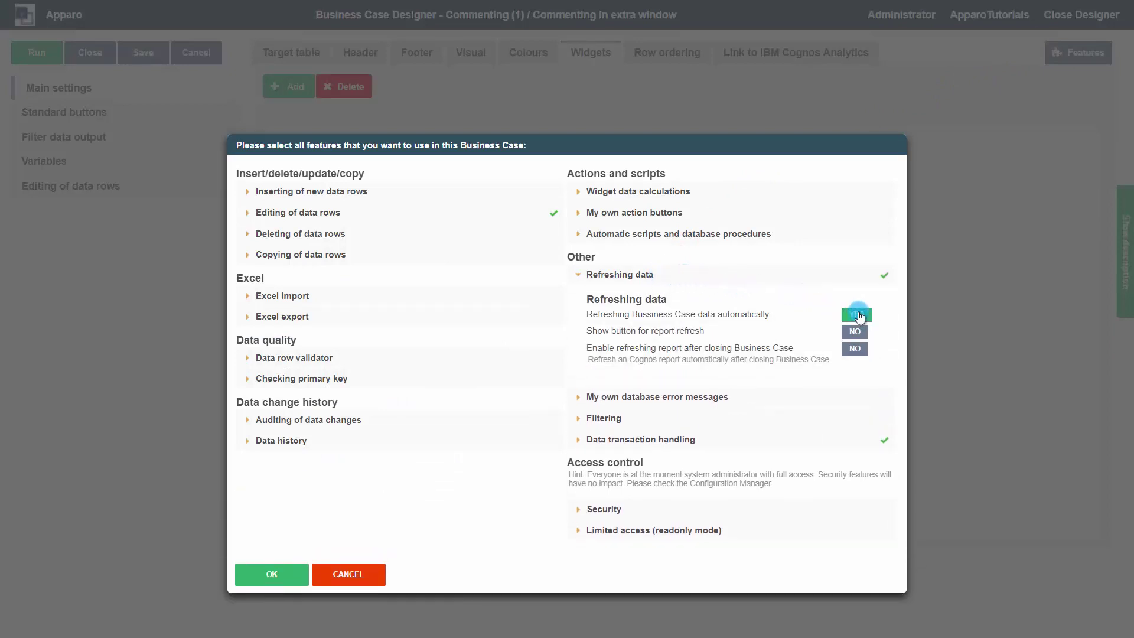
{"action": "left_click", "coordinate": [282, 576]}
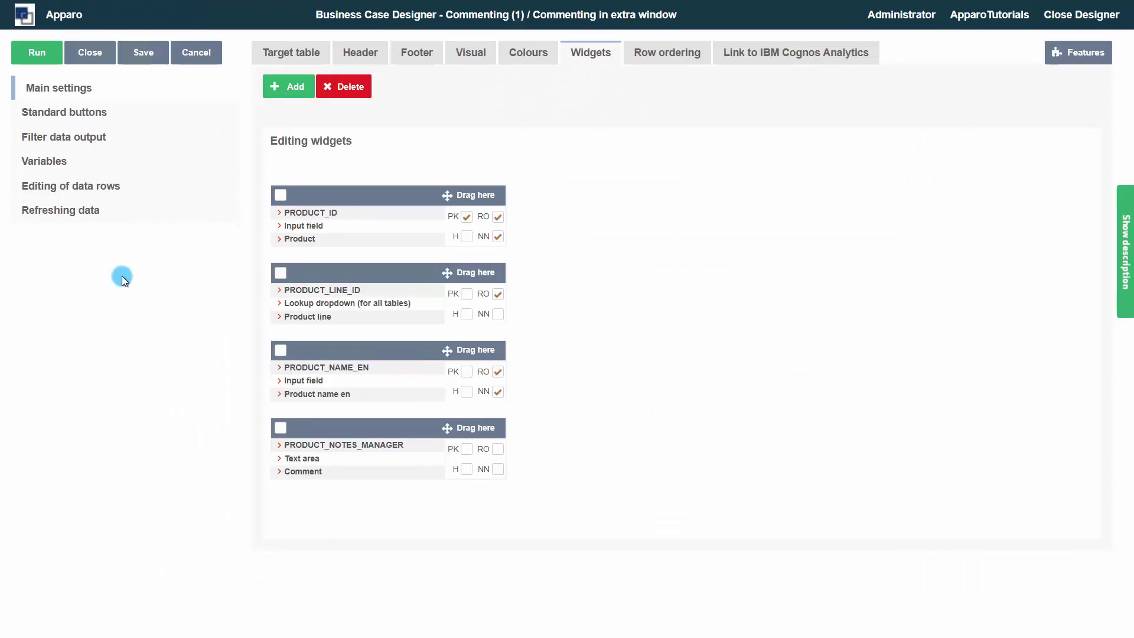
Set the refresh data interval to 10s and limit refreshing to when the used database data has changed.
{"action": "left_click", "coordinate": [96, 217]}
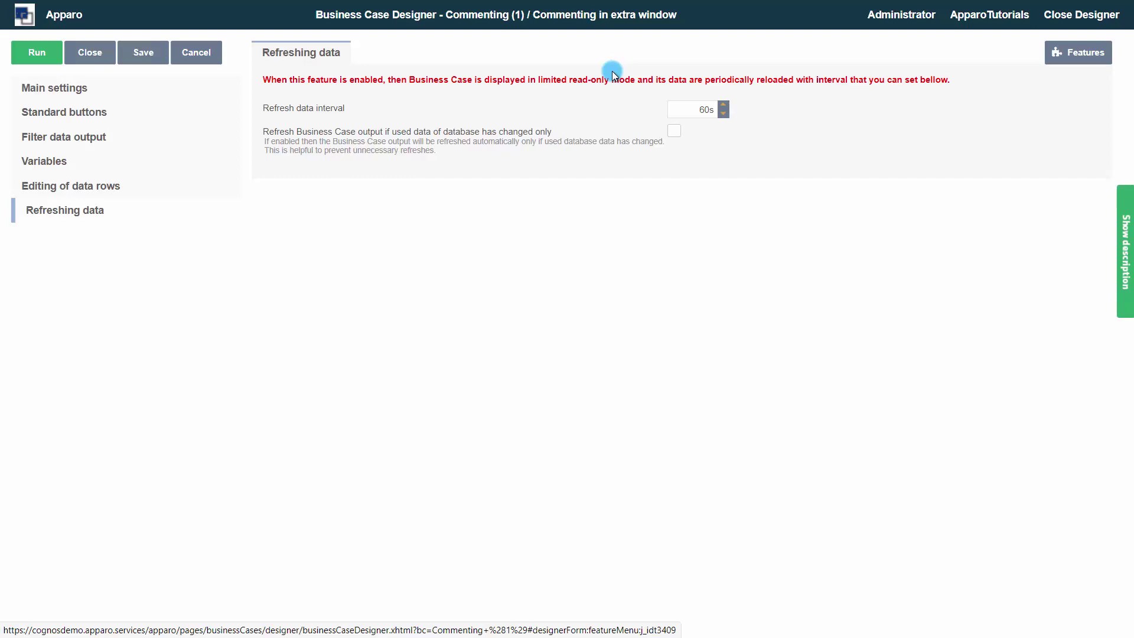
{"action": "double_click", "coordinate": [702, 110]}
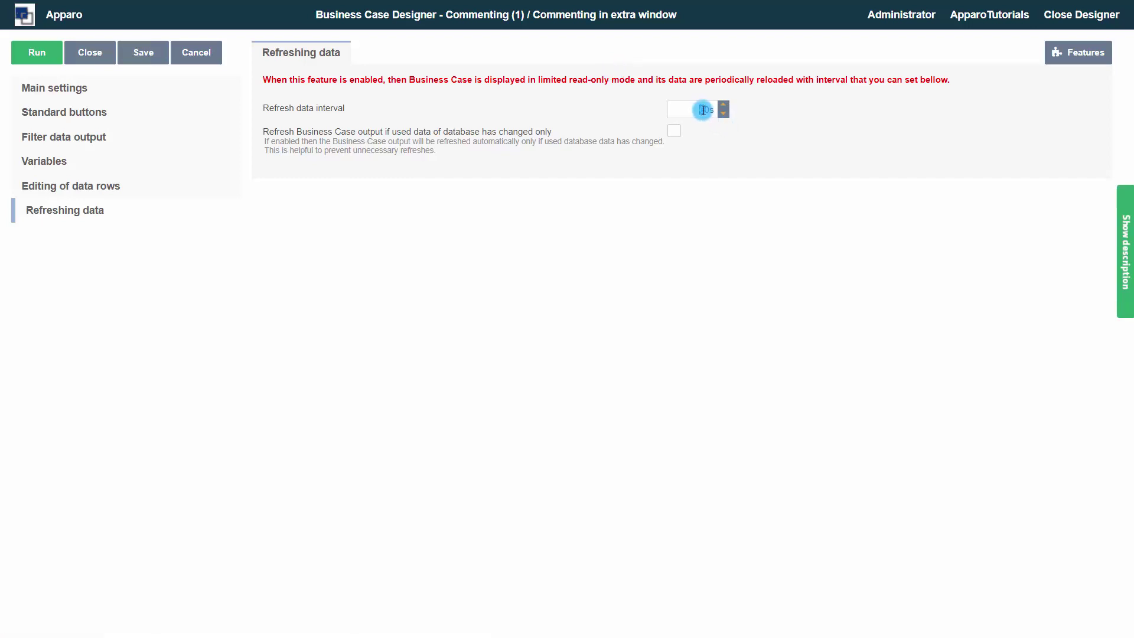
{"action": "type", "text": "10"}
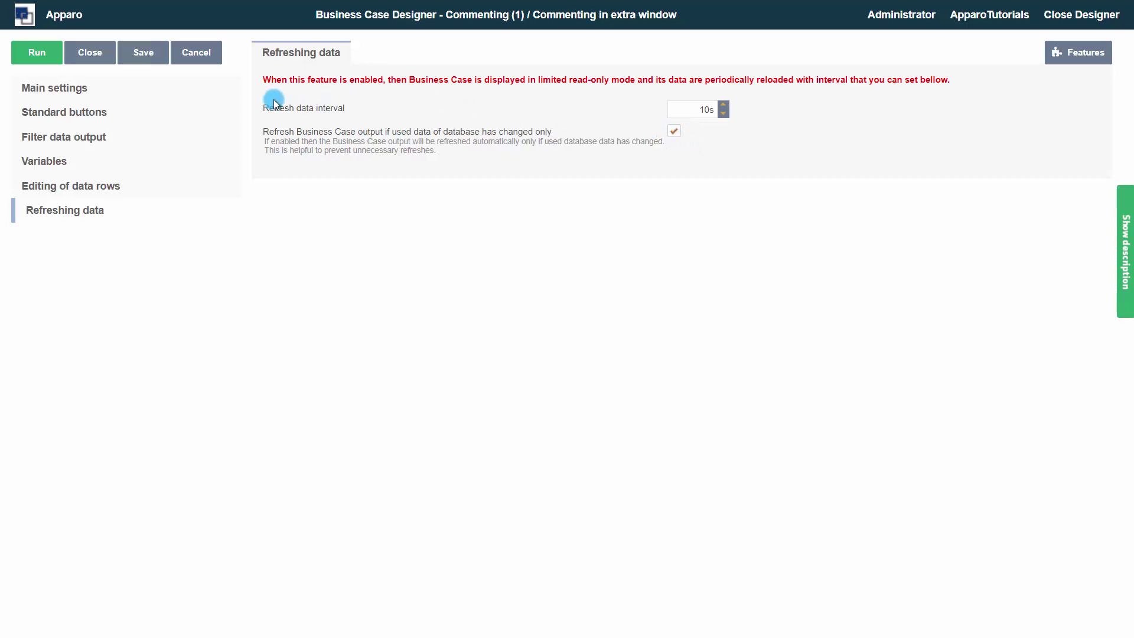
Change the copied Business Case's identifier to "Comments" in its target table settings.
{"action": "left_click", "coordinate": [79, 97]}
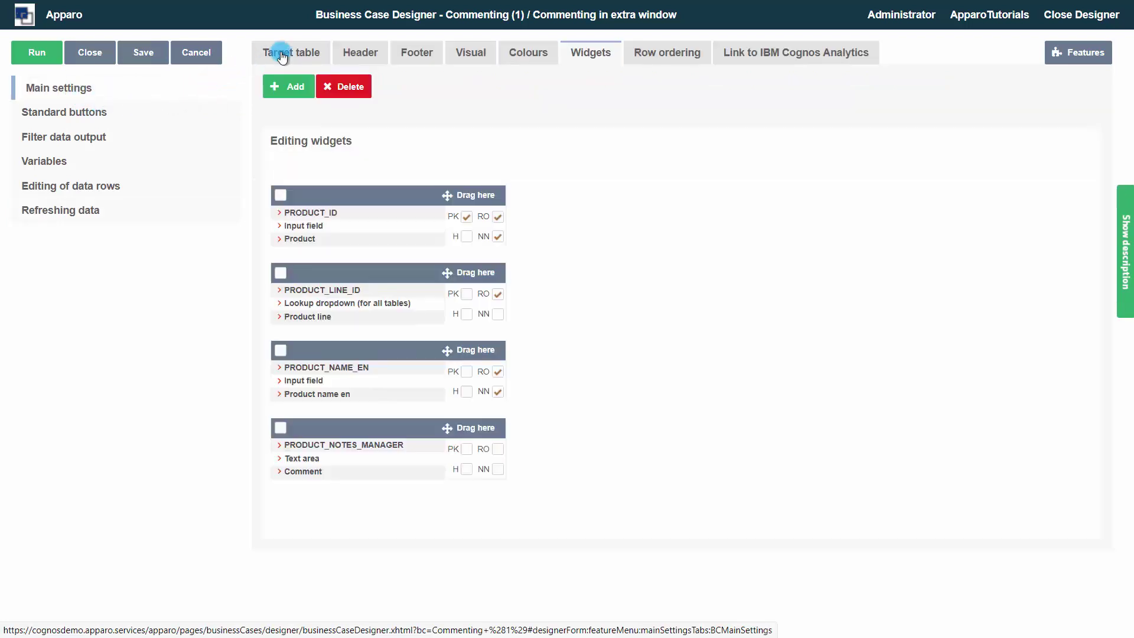
{"action": "left_click", "coordinate": [282, 55]}
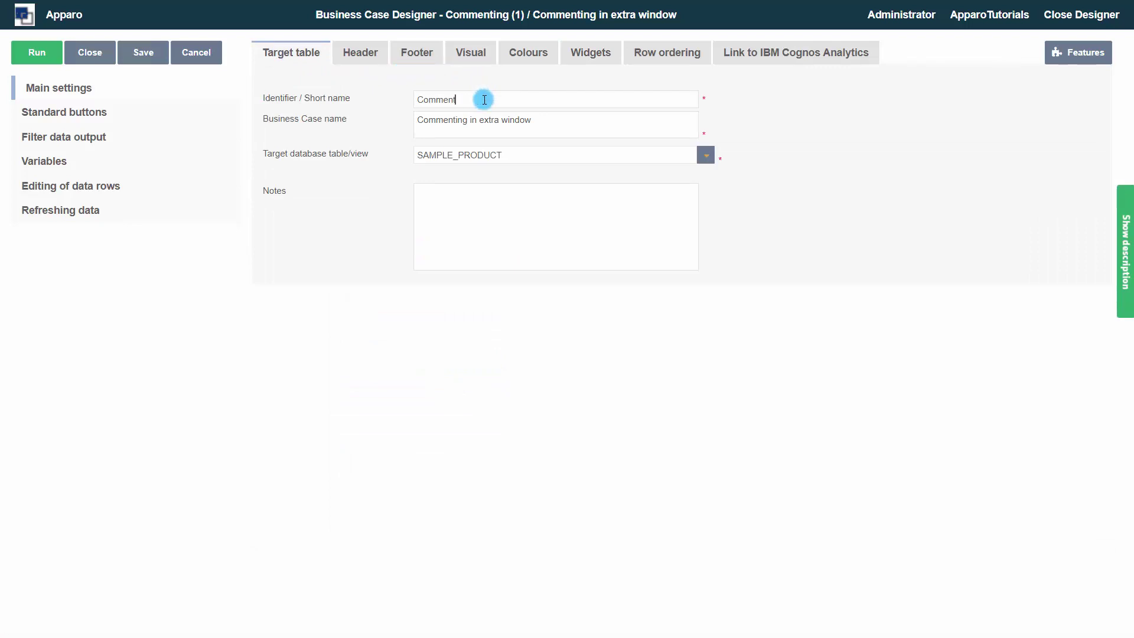
{"action": "type", "text": "s"}
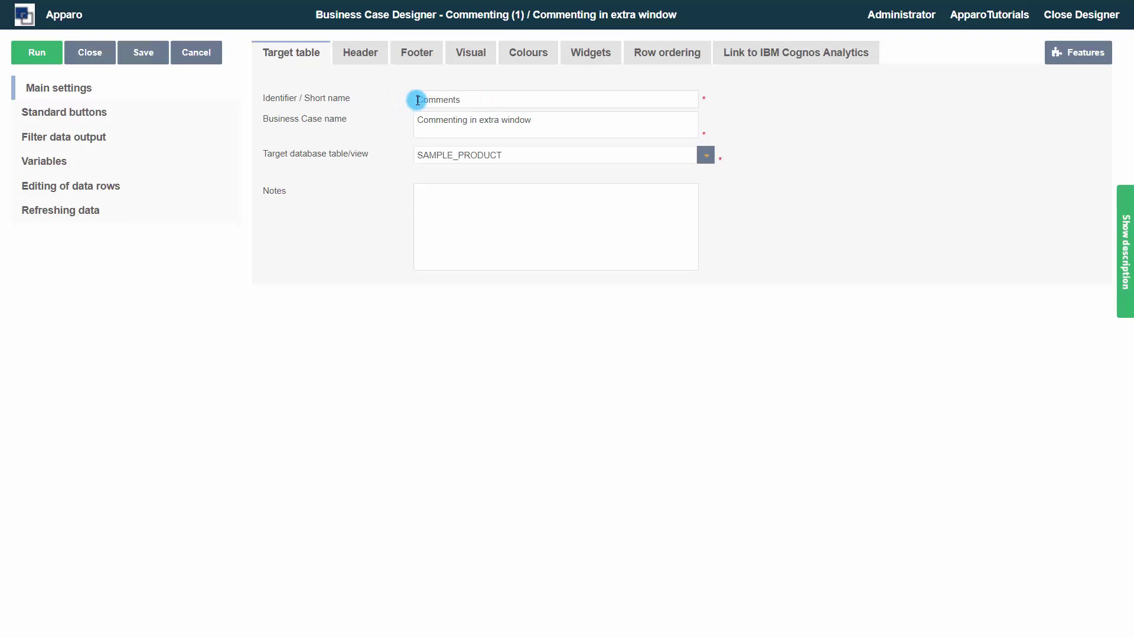
Complete the copied Business Case's identifier as "ShowComments" and save the Business Case.
{"action": "type", "text": "Show"}
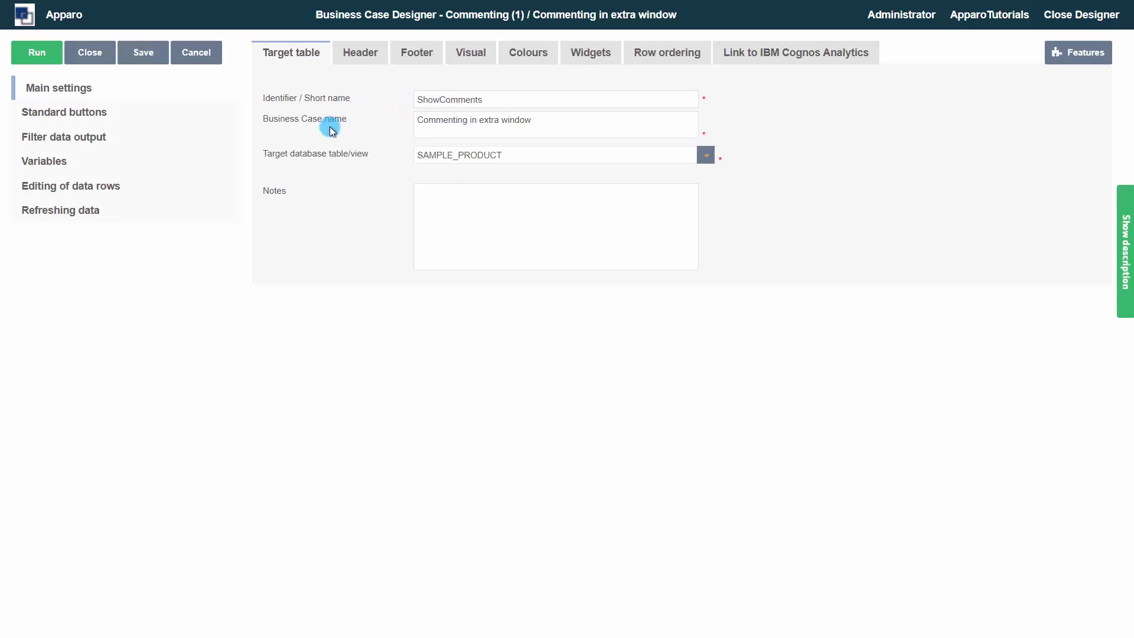
{"action": "left_click", "coordinate": [145, 59]}
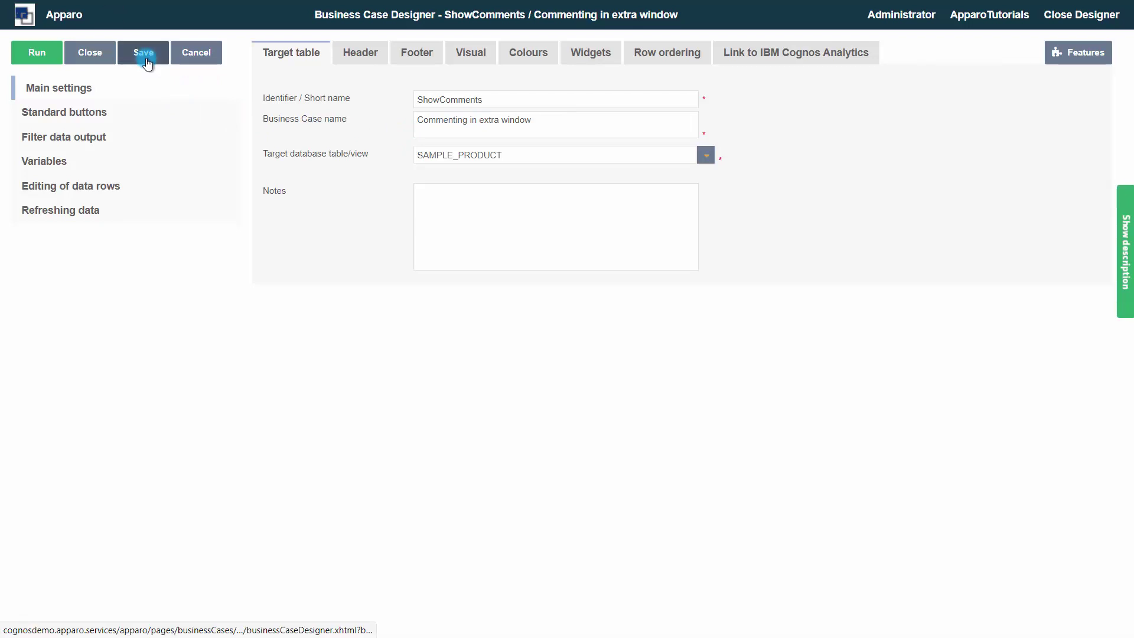
Show the Cognos report link code of ShowComments for embedding the Business Case directly into a report in the same window.
{"action": "left_click", "coordinate": [762, 56]}
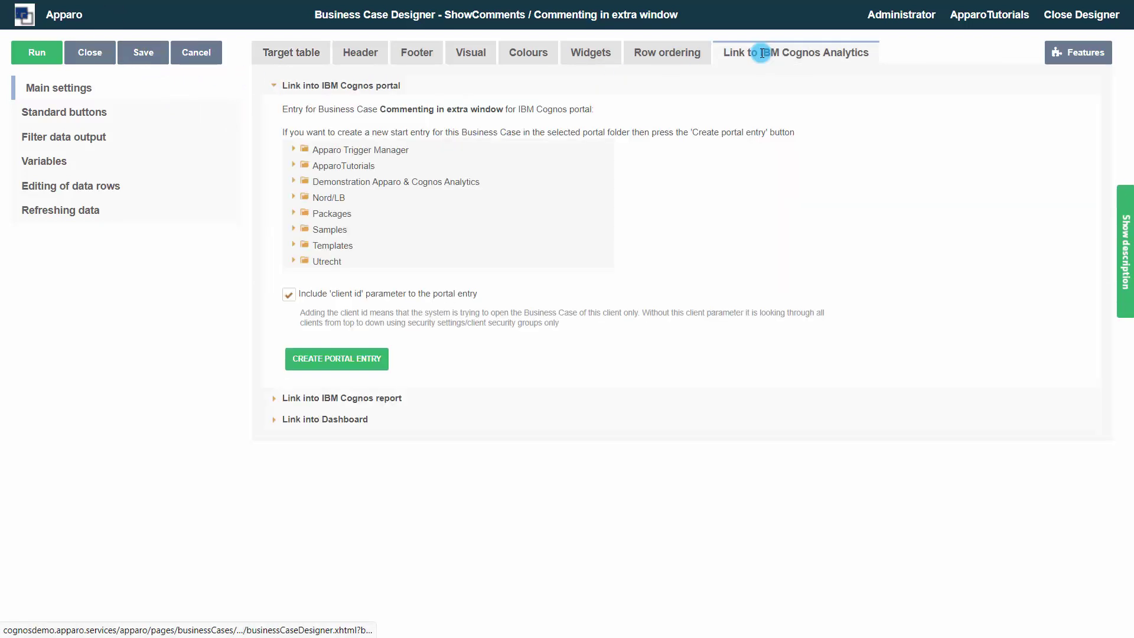
{"action": "left_click", "coordinate": [377, 398]}
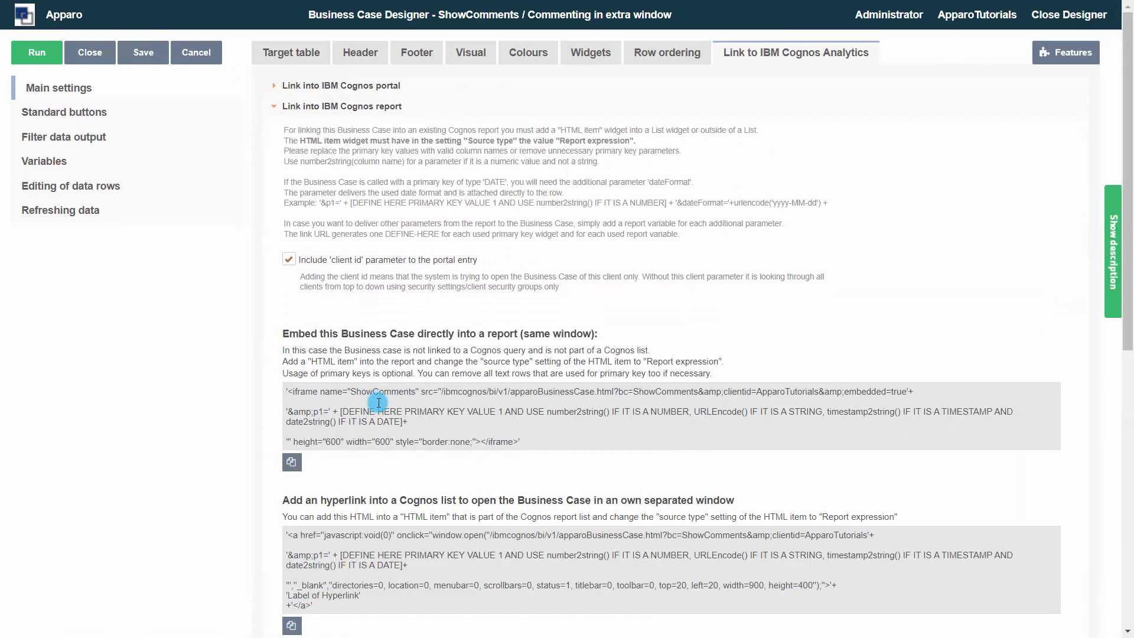
{"action": "scroll", "coordinate": [378, 403], "scroll_direction": "down", "scroll_amount": 3}
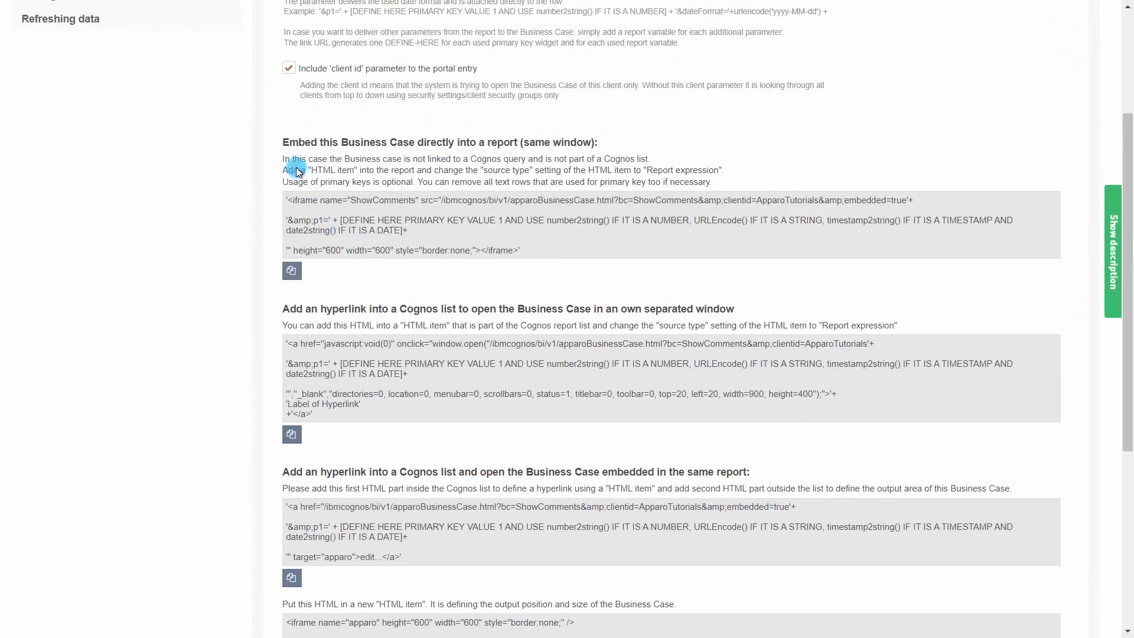
{"action": "left_click_drag", "start_coordinate": [283, 146], "coordinate": [627, 133]}
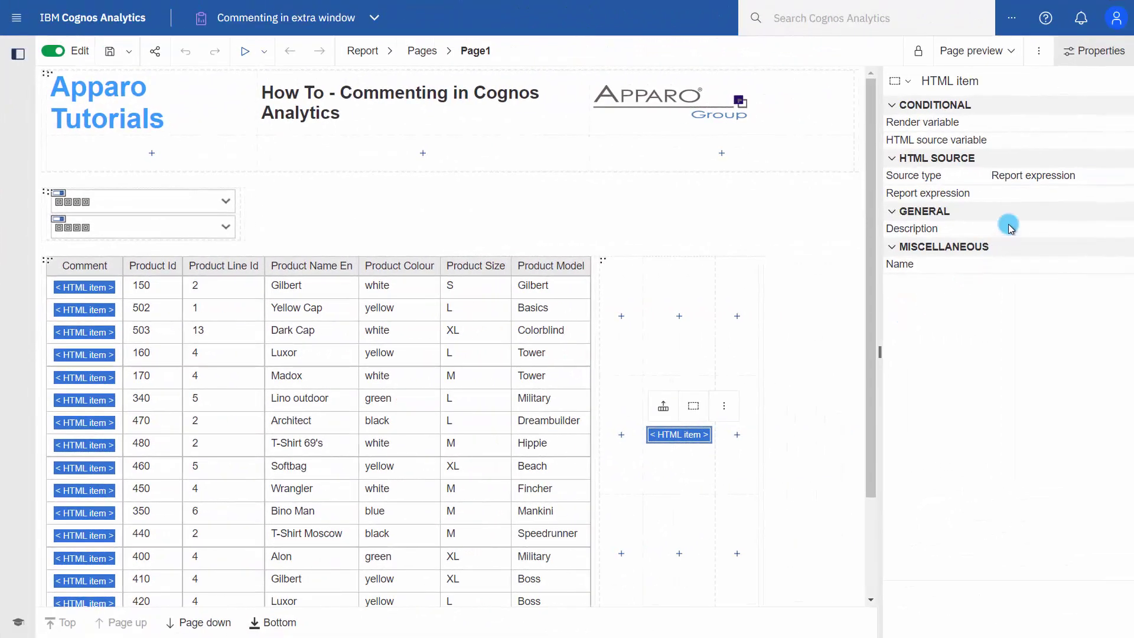
In the Cognos report, insert the Showcomments iframe embed code as the report expression of the HTML item beside the list.
{"action": "double_click", "coordinate": [1015, 194]}
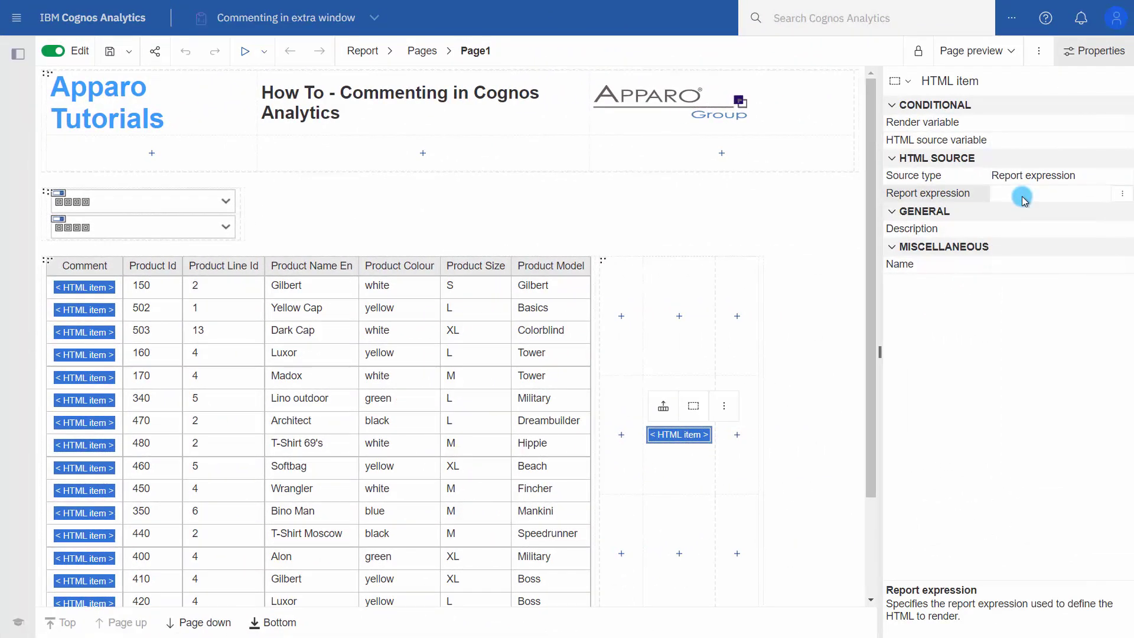
{"action": "left_click_drag", "start_coordinate": [649, 160], "coordinate": [489, 156]}
{"action": "left_click_drag", "start_coordinate": [727, 527], "coordinate": [924, 594]}
{"action": "left_click", "coordinate": [480, 243]}
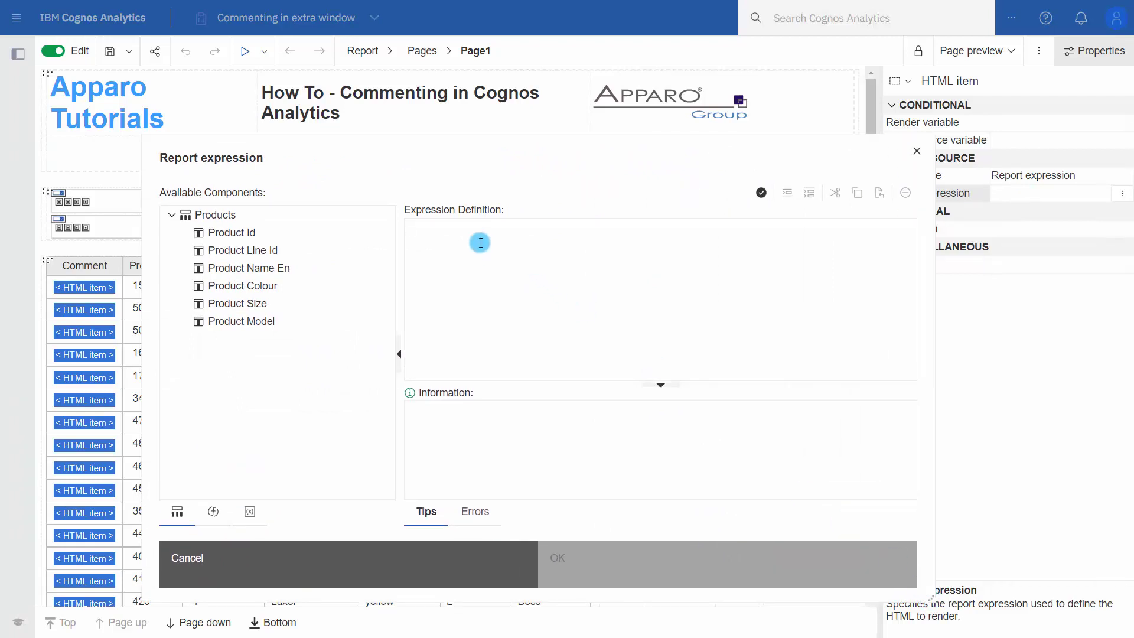
{"action": "type", "text": "'<iframe name=\"Showcomments\" src=\"/ibmcognos/bi/v1/apparoBusinessCase.html?bc=Show+comments&amp;clientid=ApparoTutorials&amp;embedded=true'+  '&amp;p1=' + [DEFINE HERE PRIMARY KEY VALUE 1 AND USE number2string() IF IT IS A NUMBER, URLEncode() IF IT IS A STRING, timestamp2string() IF IT IS A TIMESTAMP AND date2string() IF IT IS A DATE]+  '\" height=\"600\" width=\"600\" style=\"border:none;\"></iframe>'"}
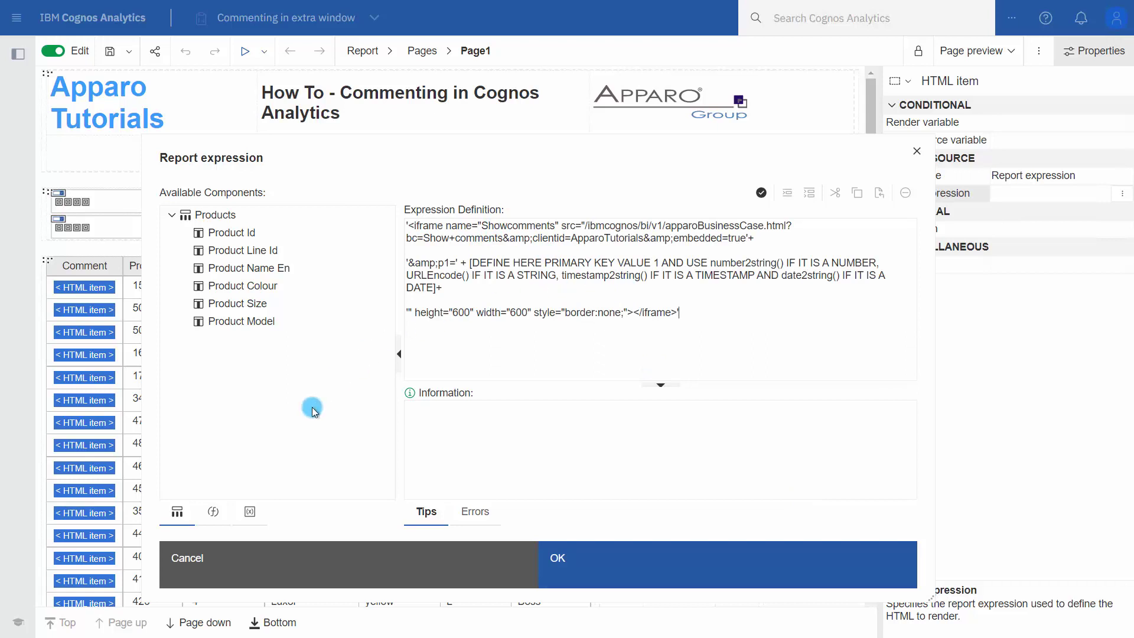
Replace the primary key placeholder after p1 with URLEncode() wrapped around the Product filter parameter.
{"action": "left_click", "coordinate": [254, 511]}
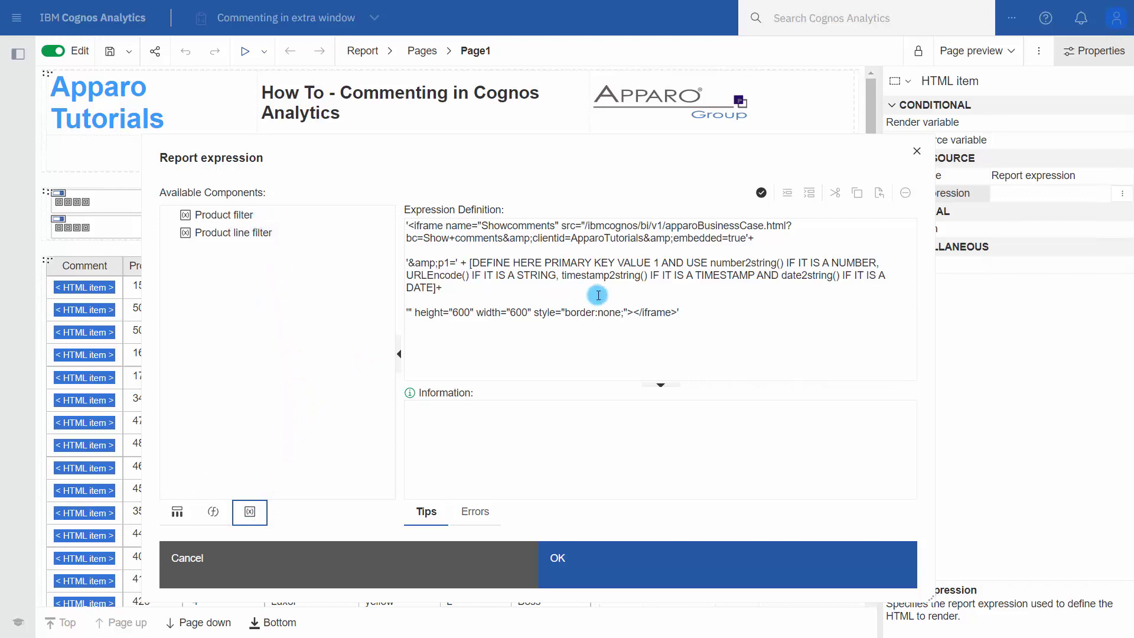
{"action": "double_click", "coordinate": [436, 281]}
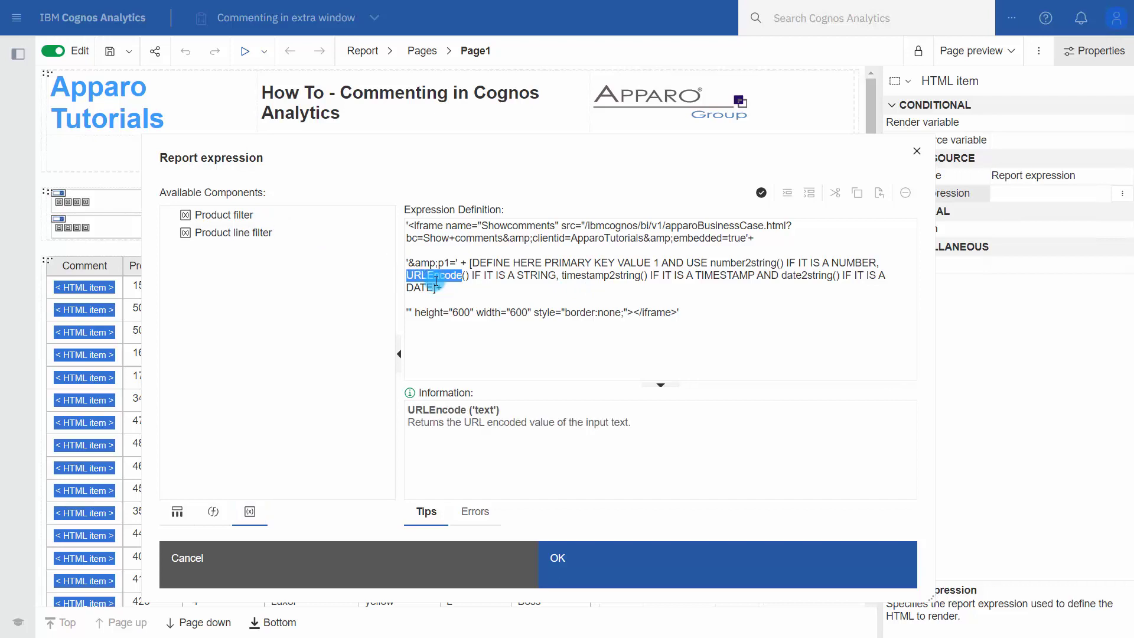
{"action": "left_click_drag", "start_coordinate": [437, 281], "coordinate": [884, 267]}
{"action": "key", "text": "Delete"}
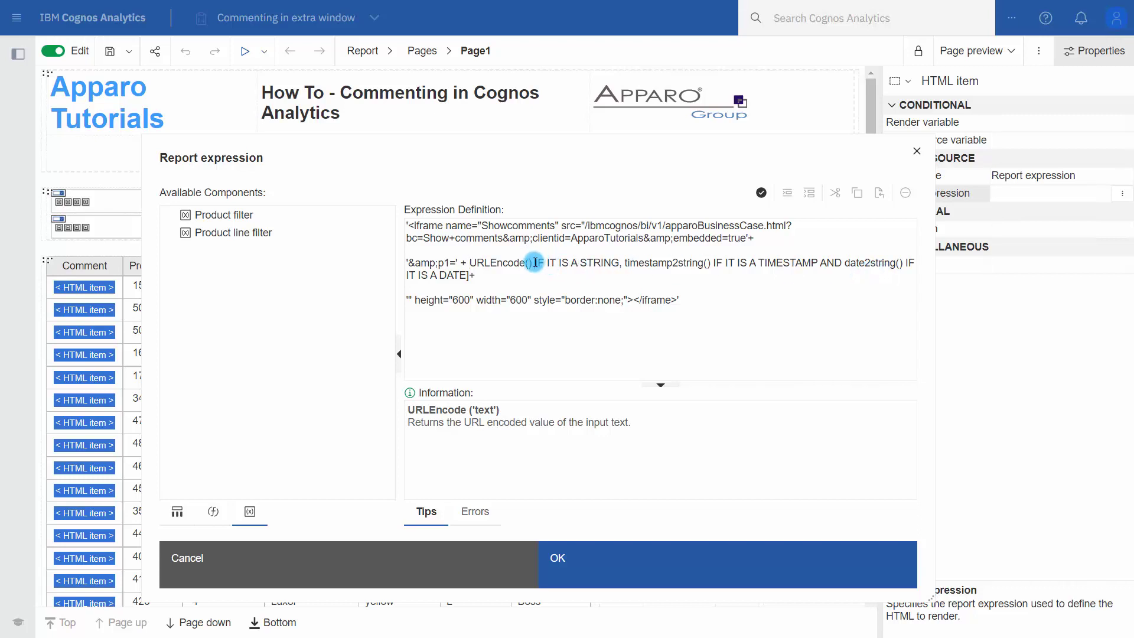
{"action": "left_click_drag", "start_coordinate": [535, 263], "coordinate": [475, 276]}
{"action": "key", "text": "Delete"}
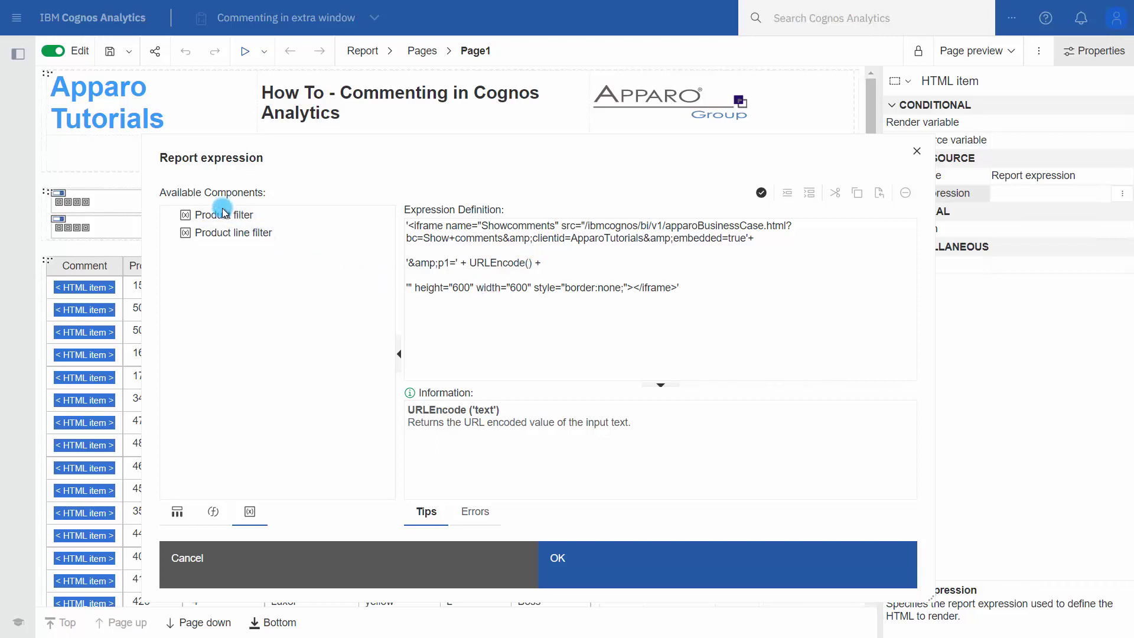
{"action": "left_click_drag", "start_coordinate": [213, 219], "coordinate": [436, 256]}
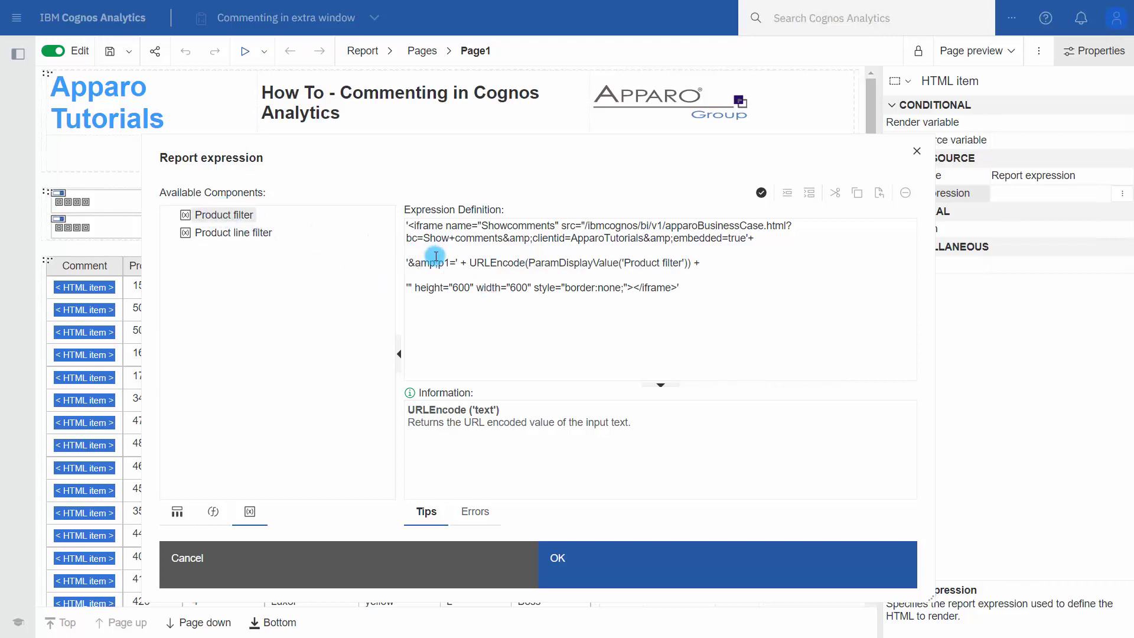
Change ParamDisplayValue to ParamValue for the Product filter, validate the report expression and accept it.
{"action": "left_click", "coordinate": [587, 263]}
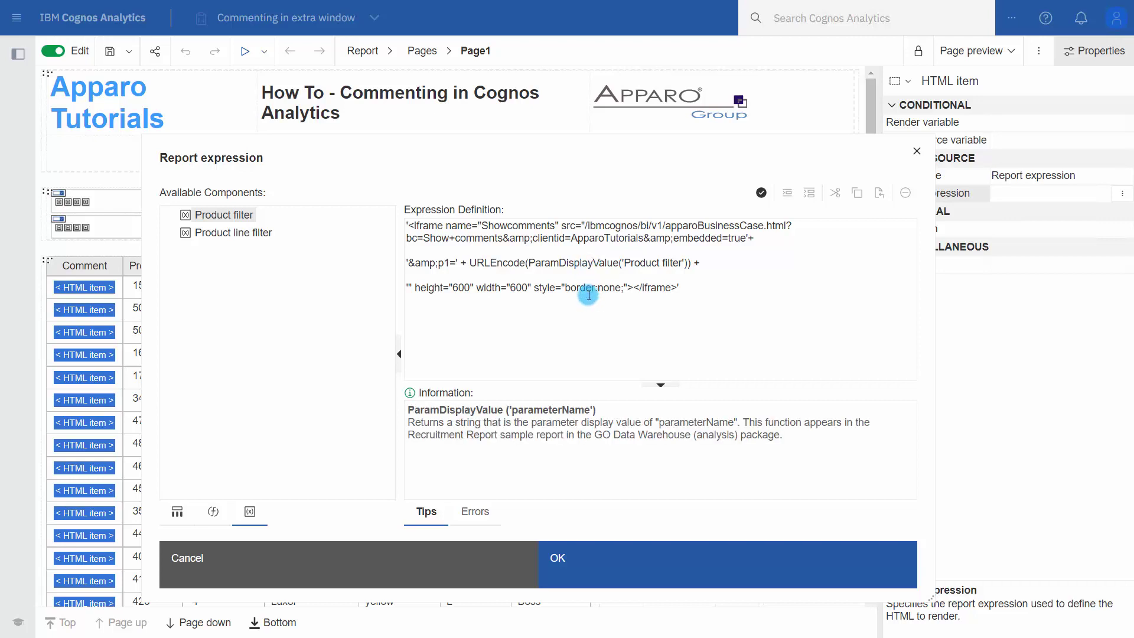
{"action": "key", "text": "BackSpace"}
{"action": "key", "text": "BackSpace"}
{"action": "key", "text": "BackSpace"}
{"action": "key", "text": "BackSpace"}
{"action": "key", "text": "BackSpace"}
{"action": "key", "text": "BackSpace"}
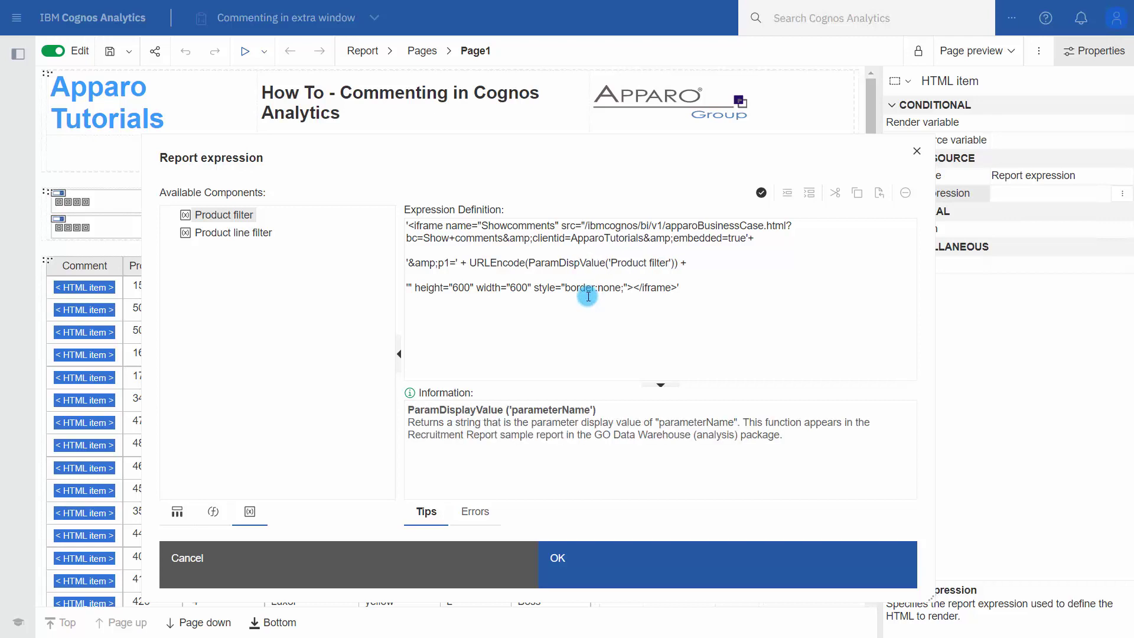
{"action": "key", "text": "BackSpace"}
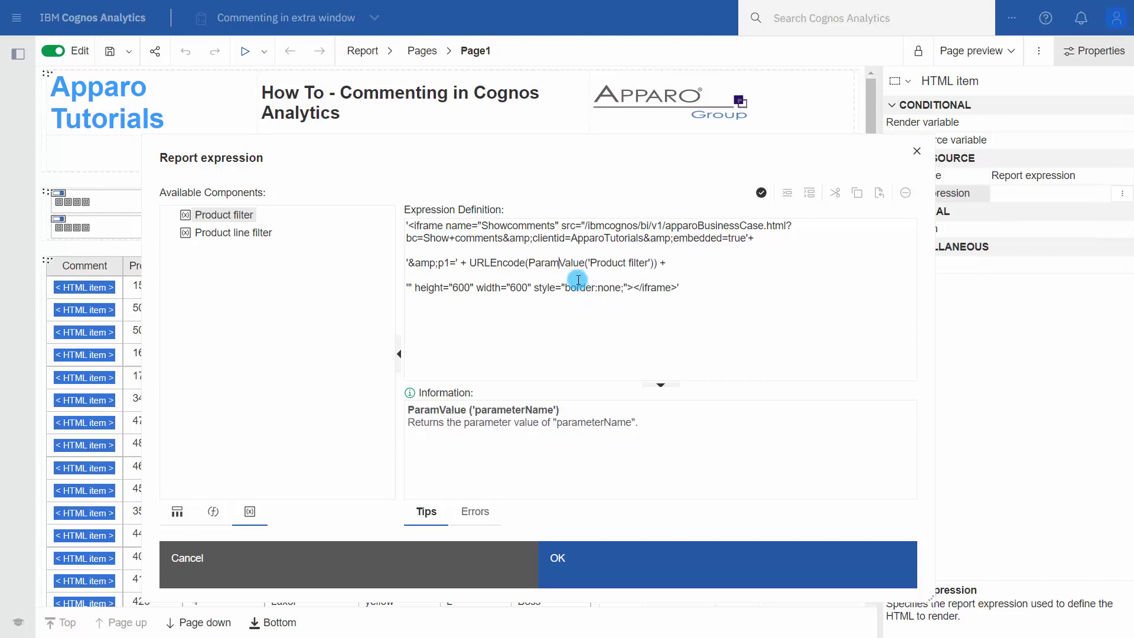
{"action": "left_click", "coordinate": [759, 194]}
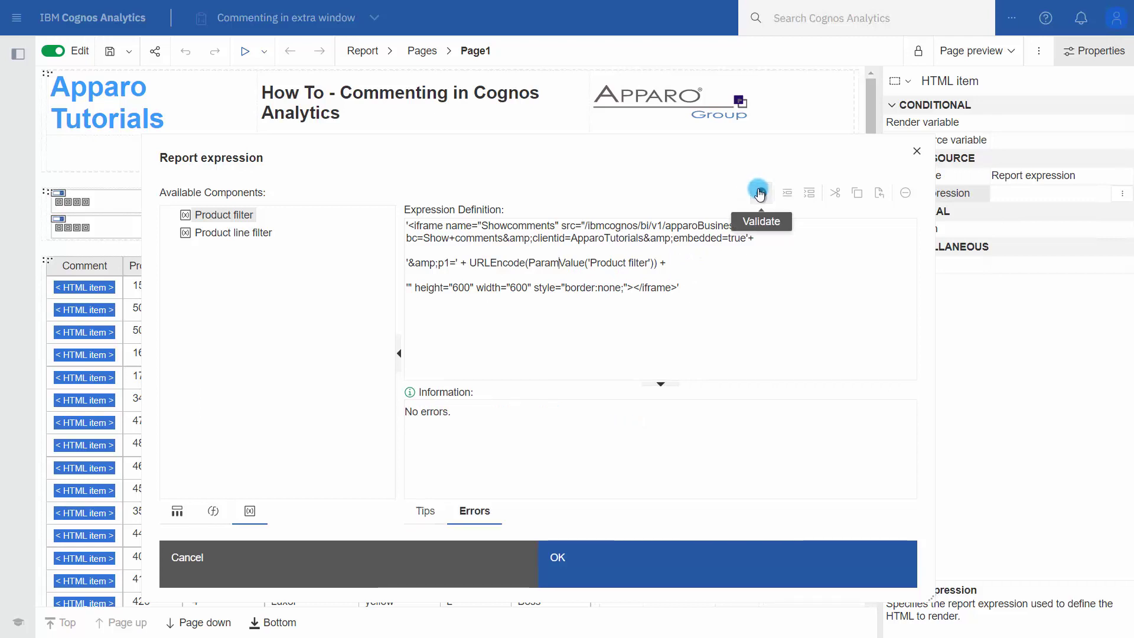
{"action": "left_click", "coordinate": [649, 552]}
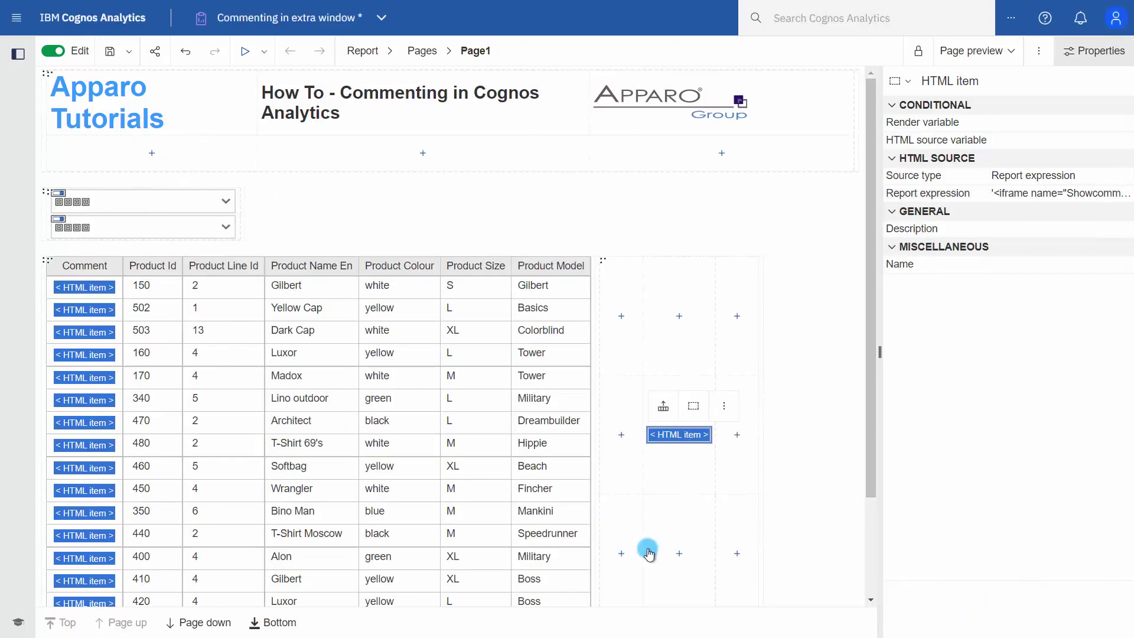
Leave edit mode and filter the report by product line T-Shirt and product Gilbert.
{"action": "left_click", "coordinate": [62, 54]}
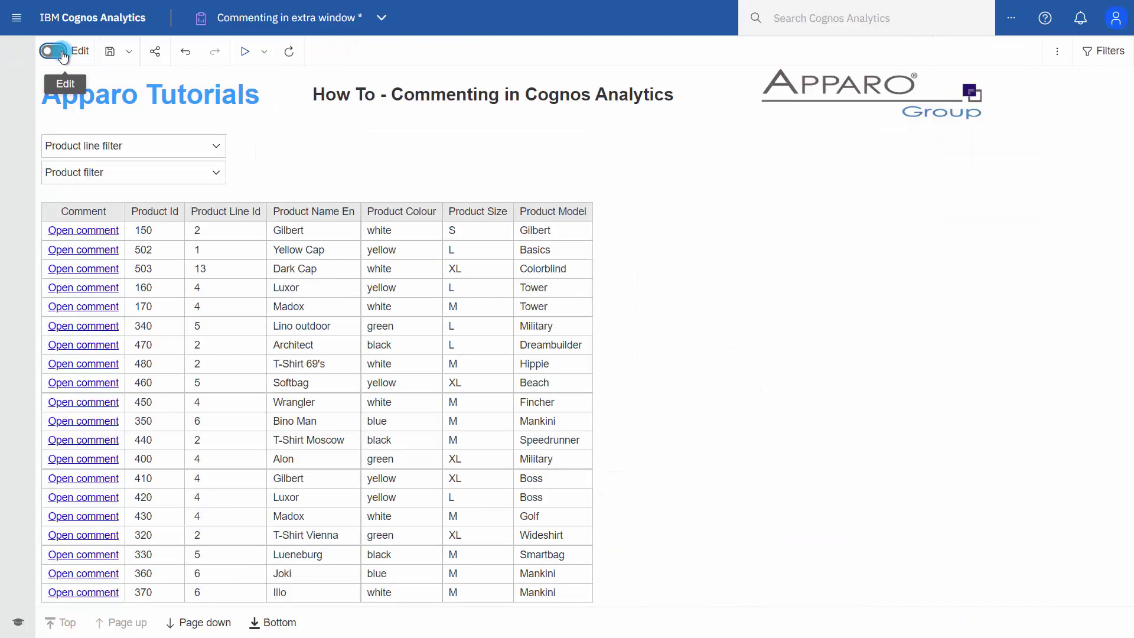
{"action": "left_click", "coordinate": [185, 149]}
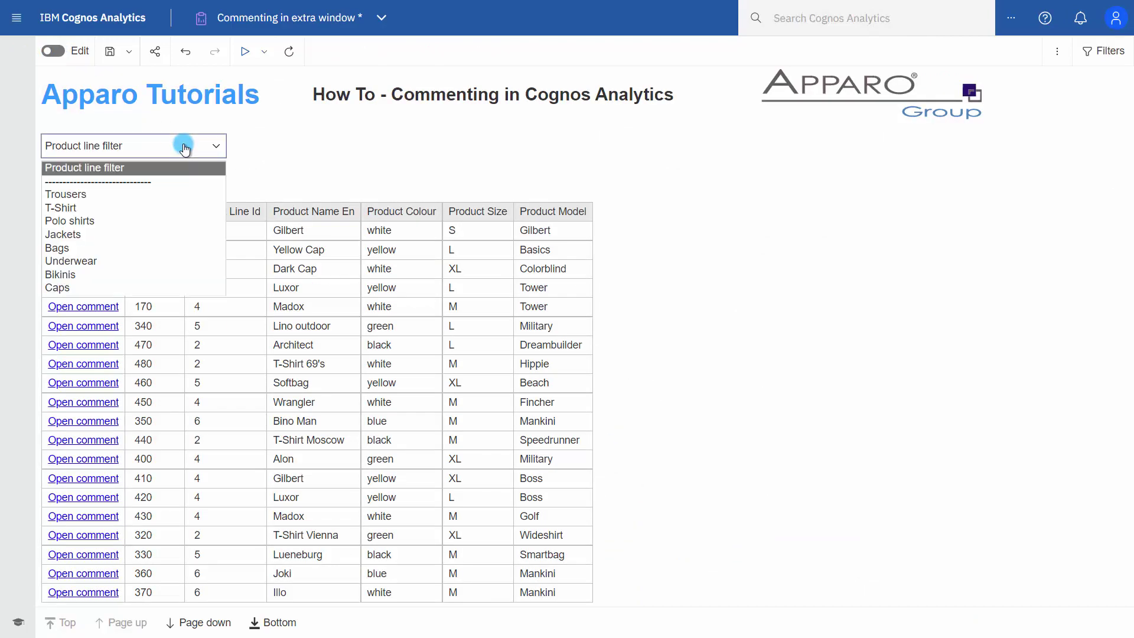
{"action": "left_click", "coordinate": [127, 210]}
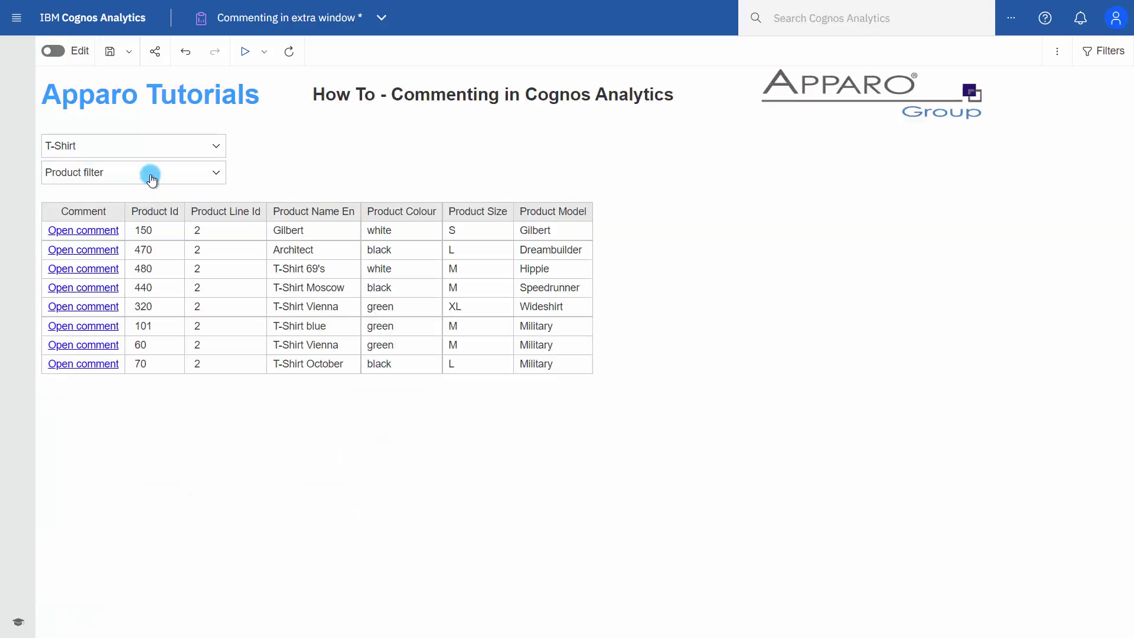
{"action": "left_click", "coordinate": [150, 173]}
{"action": "left_click", "coordinate": [116, 221]}
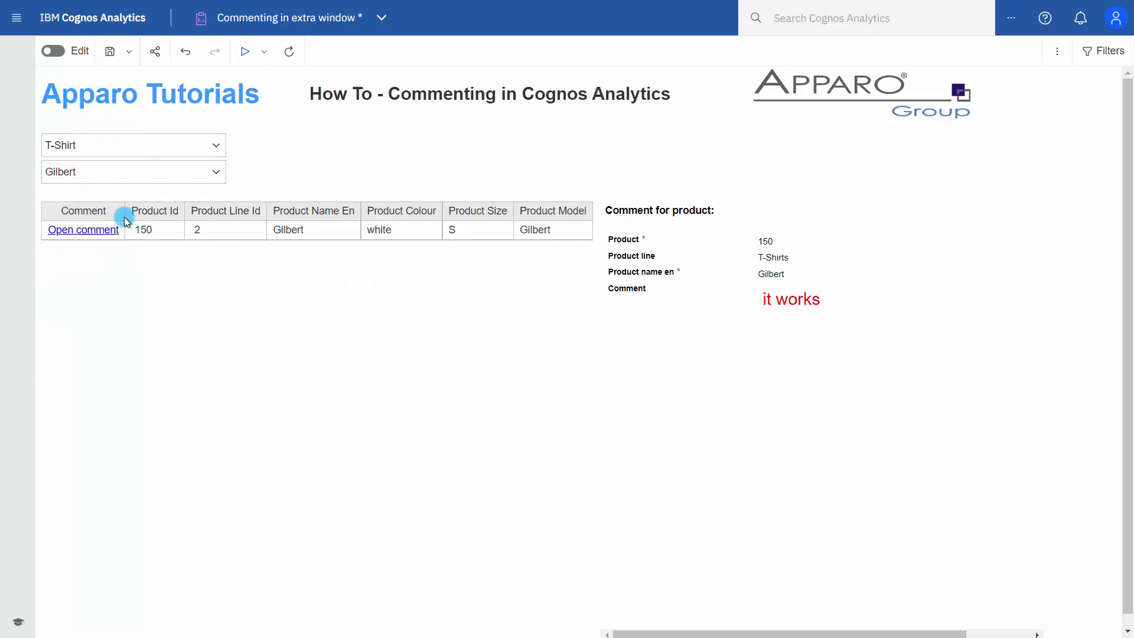
Open Gilbert's comment, extend it to "it works & refreshes!!!" and close the comment window.
{"action": "left_click", "coordinate": [110, 230]}
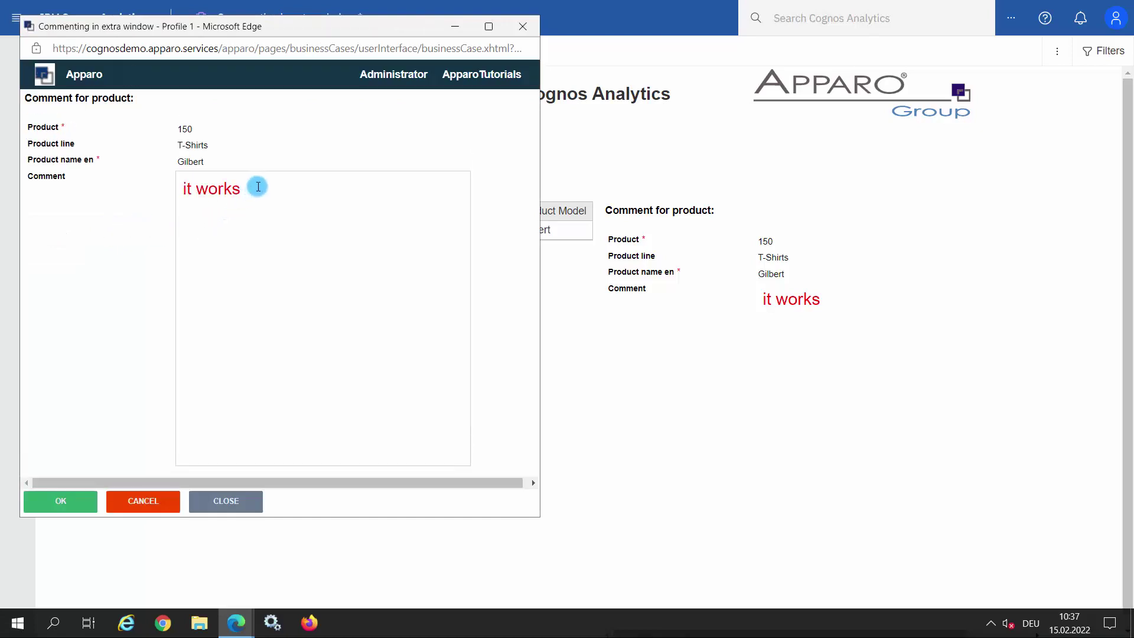
{"action": "left_click", "coordinate": [258, 187]}
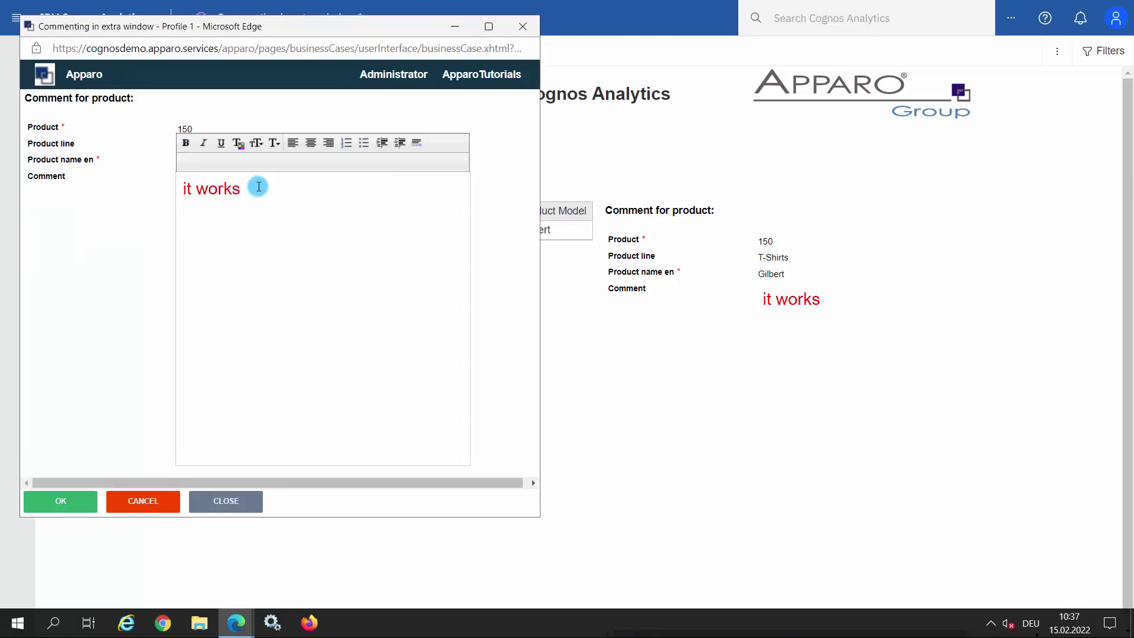
{"action": "type", "text": "&refreshes"}
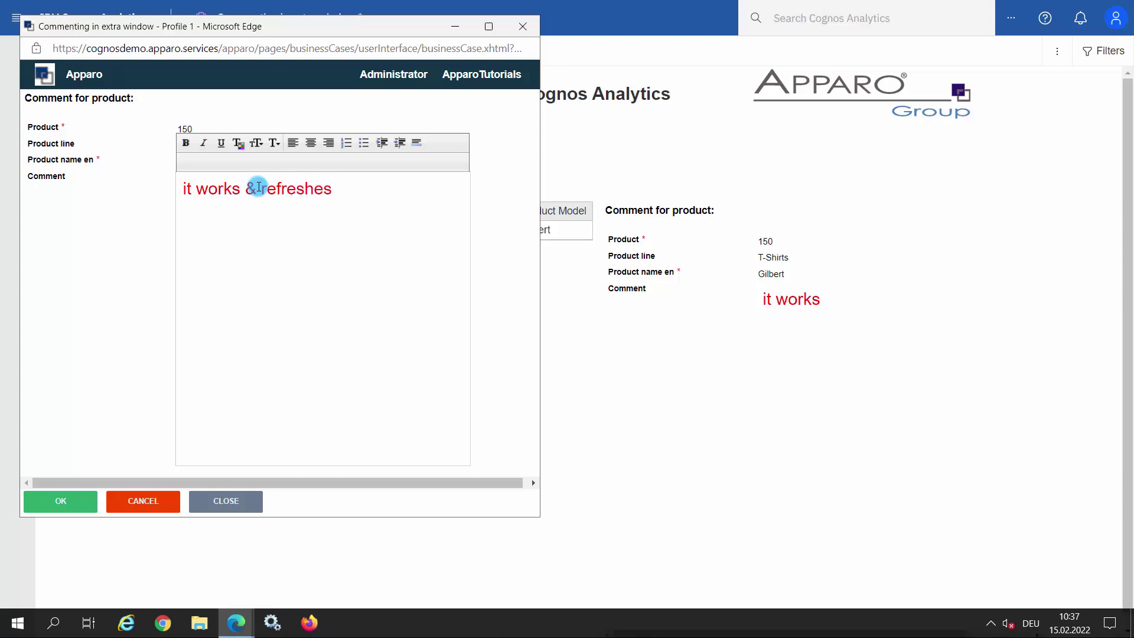
{"action": "type", "text": "!!!"}
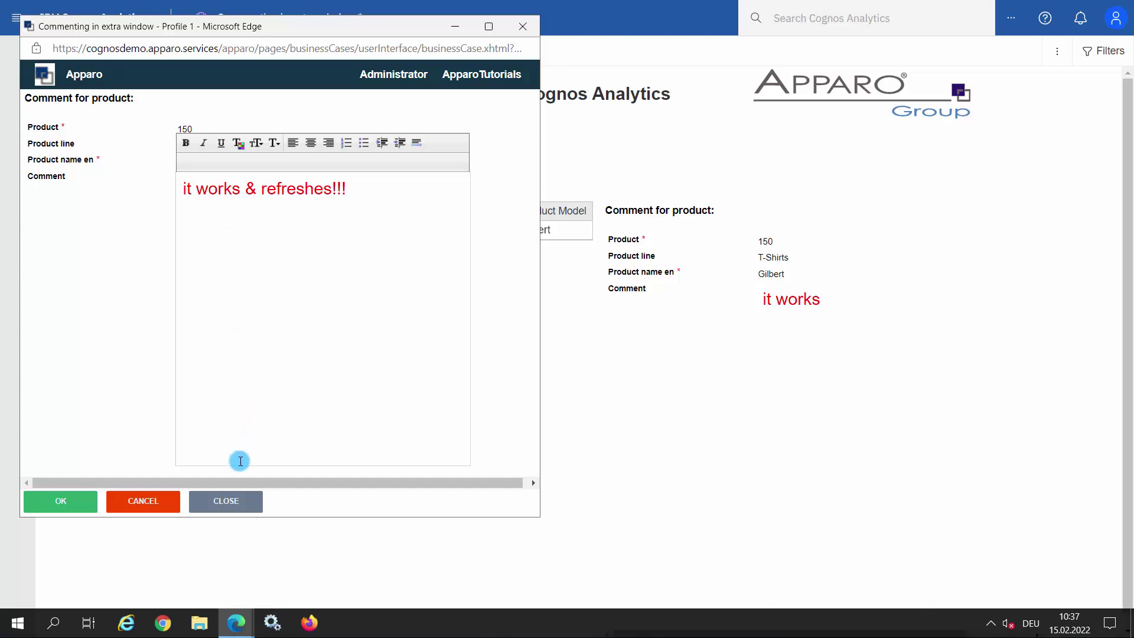
{"action": "left_click", "coordinate": [232, 500]}
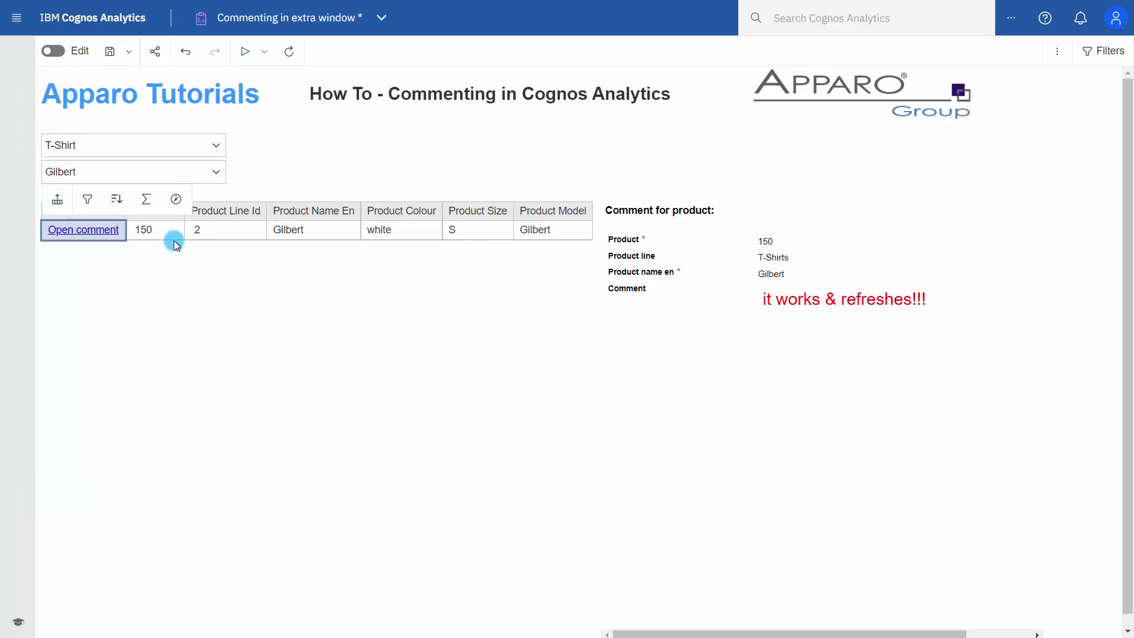
Return the report to edit mode and inspect the HTML items in the Comment column and beside the list.
{"action": "left_click", "coordinate": [50, 56]}
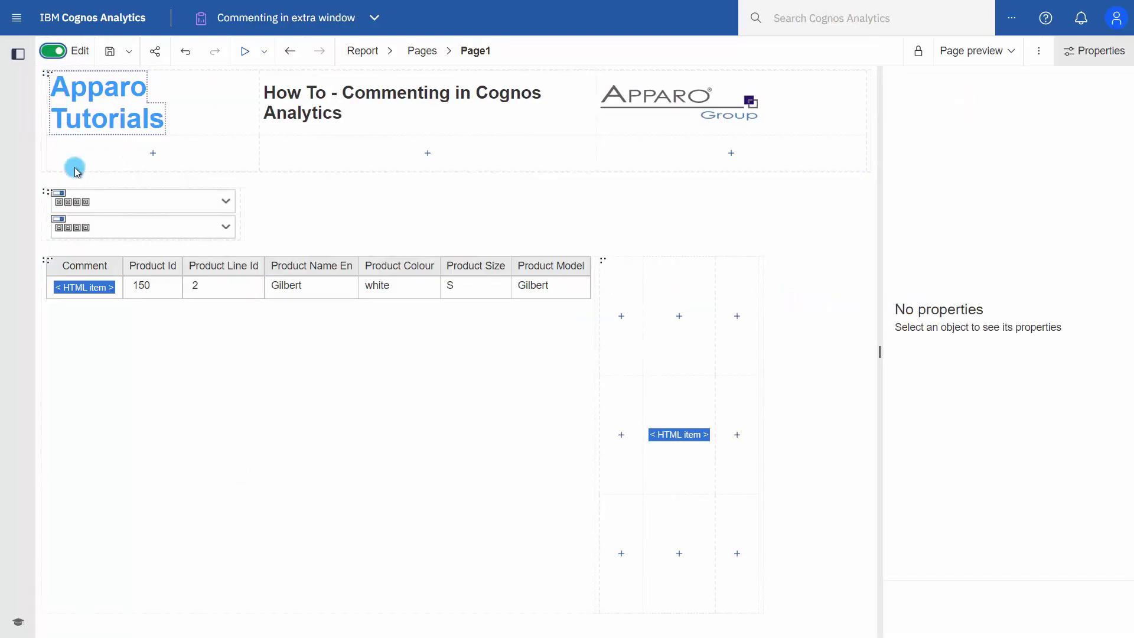
{"action": "left_click", "coordinate": [85, 288]}
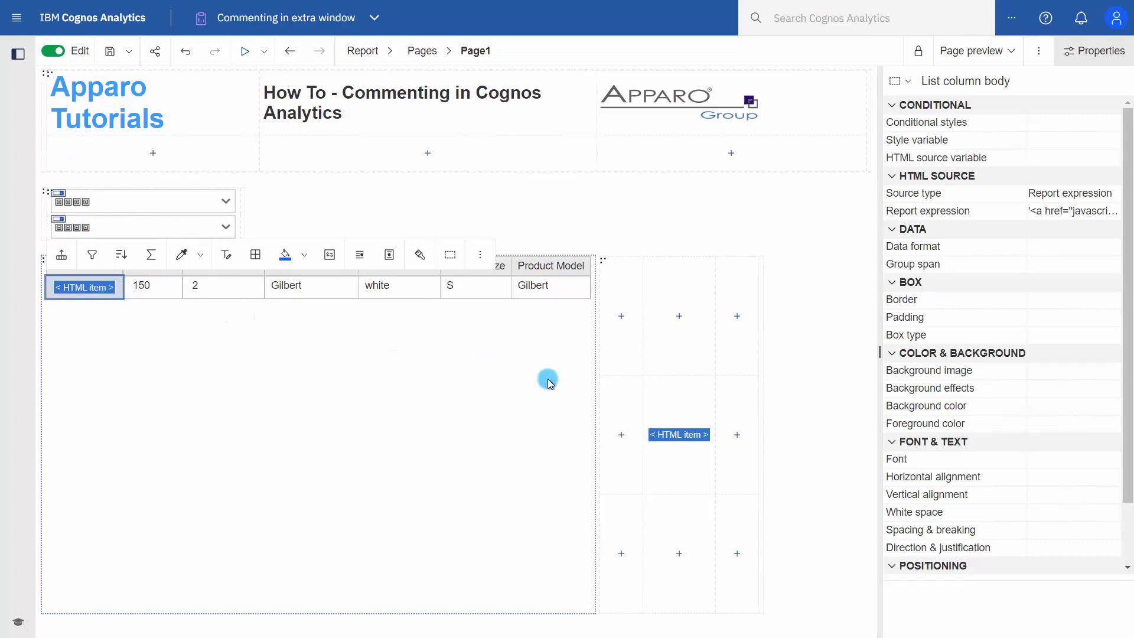
{"action": "left_click", "coordinate": [678, 432]}
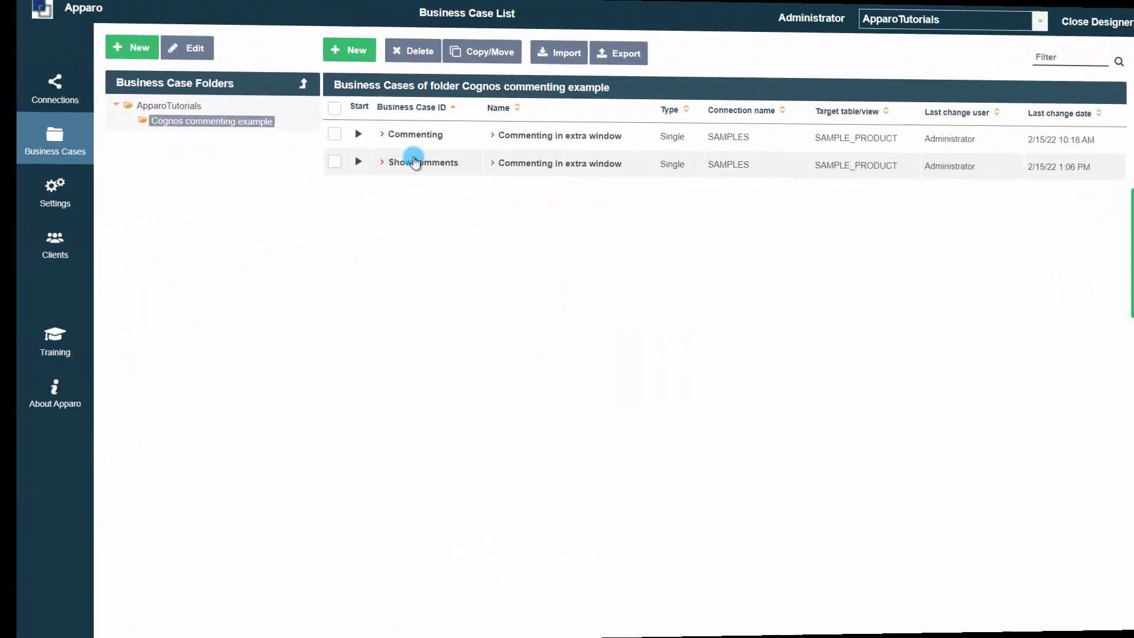
Open the Commenting Business Case's Cognos report link settings and copy the list hyperlink code that opens it embedded in the same report.
{"action": "left_click", "coordinate": [389, 137]}
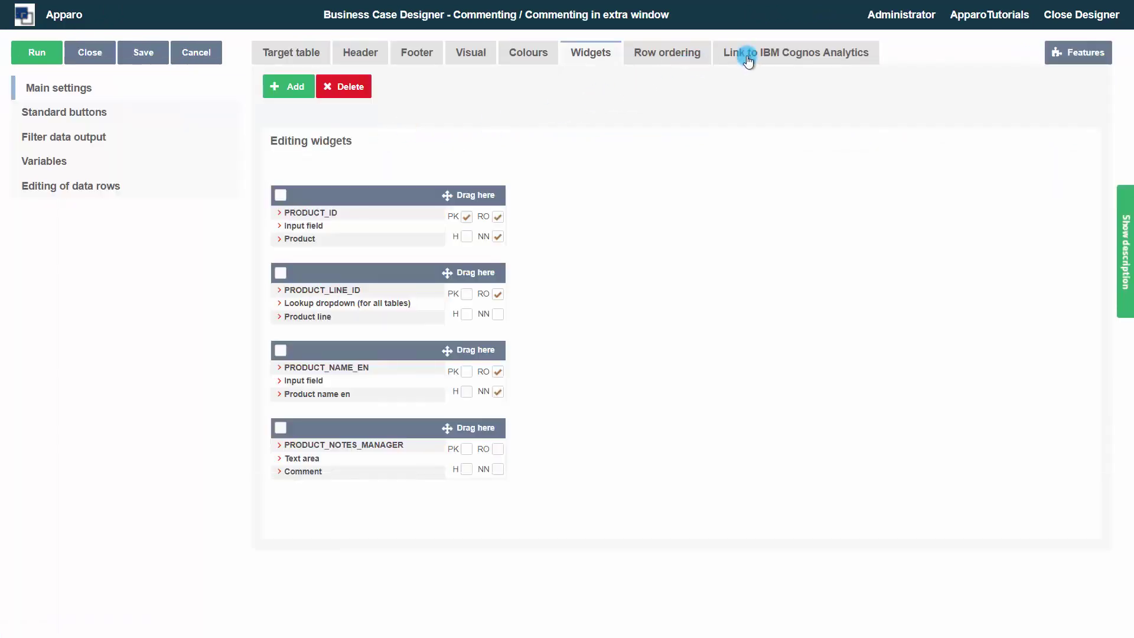
{"action": "left_click", "coordinate": [751, 55]}
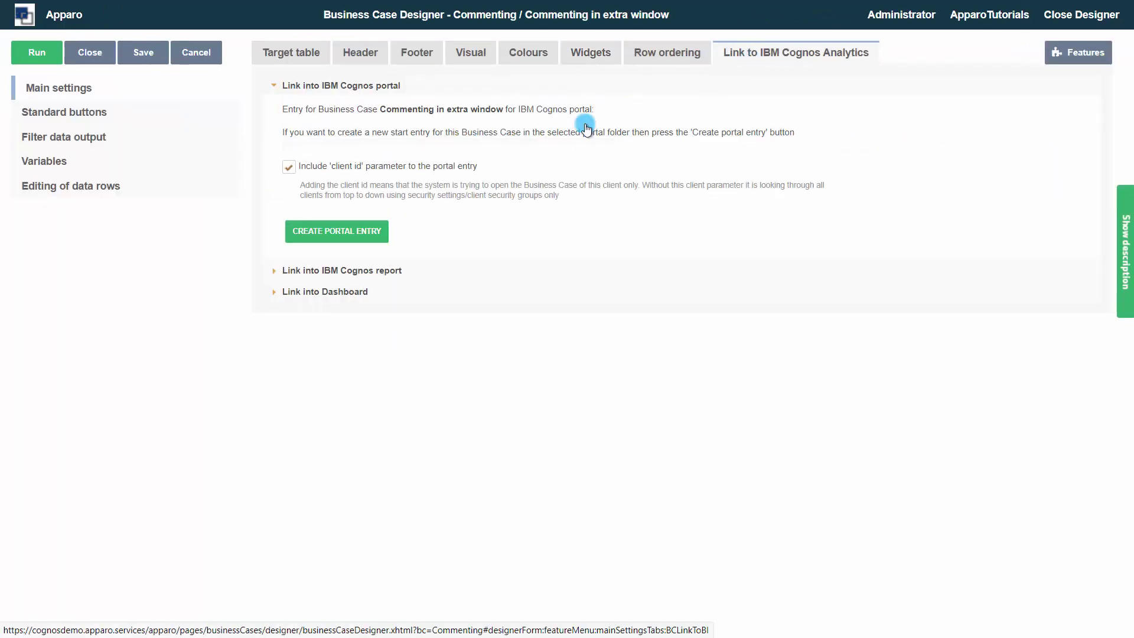
{"action": "left_click", "coordinate": [357, 271]}
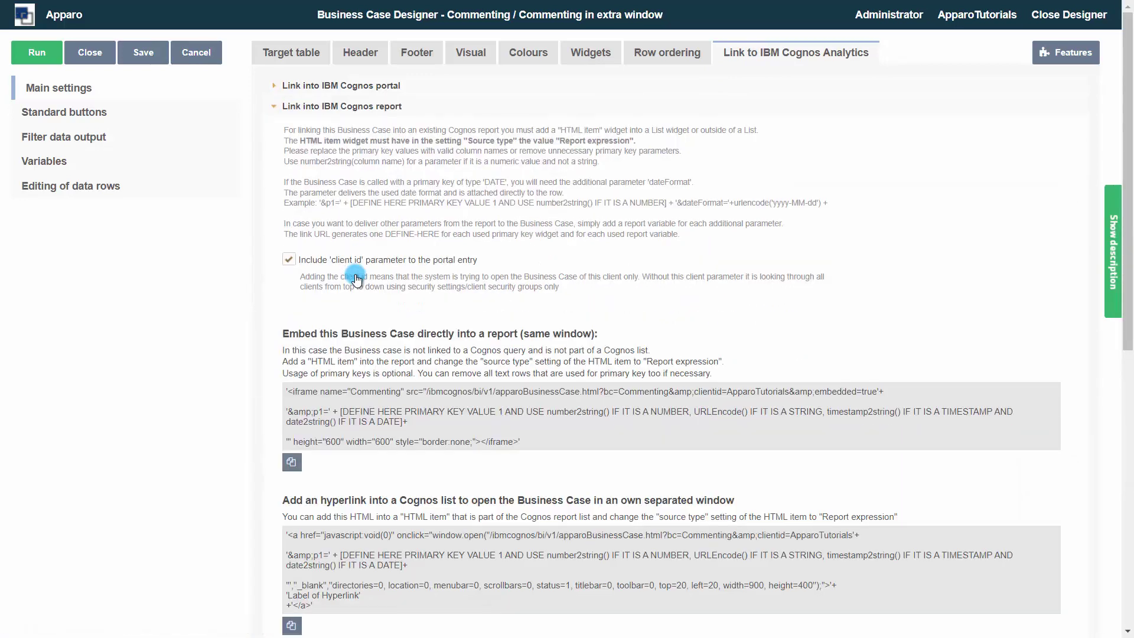
{"action": "scroll", "coordinate": [378, 301], "scroll_direction": "down", "scroll_amount": 5}
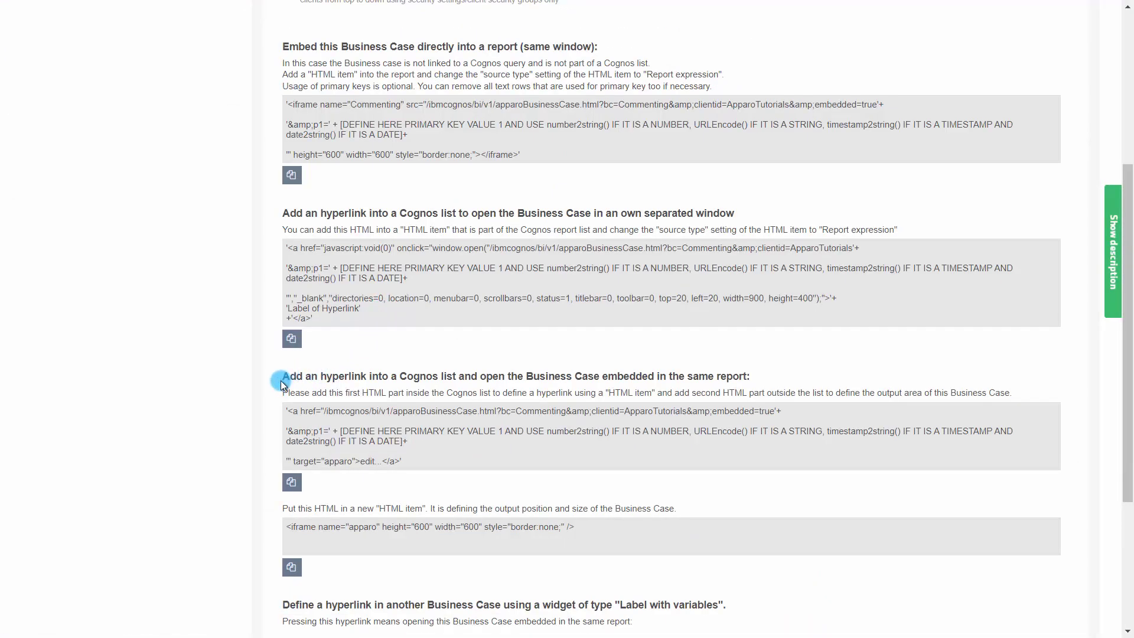
{"action": "left_click_drag", "start_coordinate": [281, 380], "coordinate": [757, 374]}
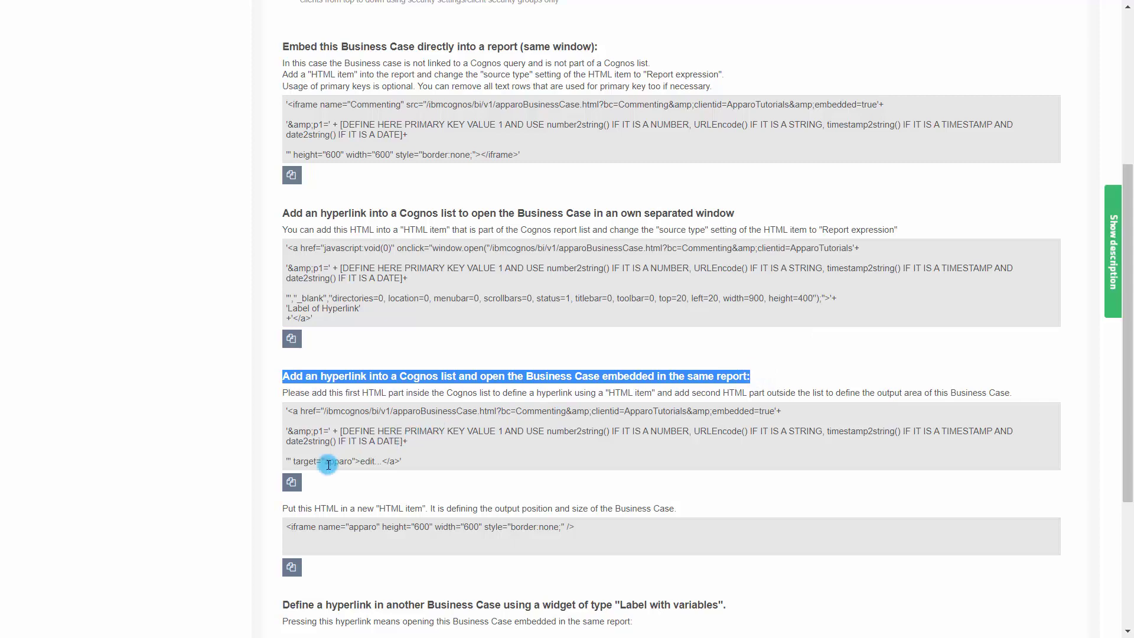
{"action": "left_click", "coordinate": [292, 483]}
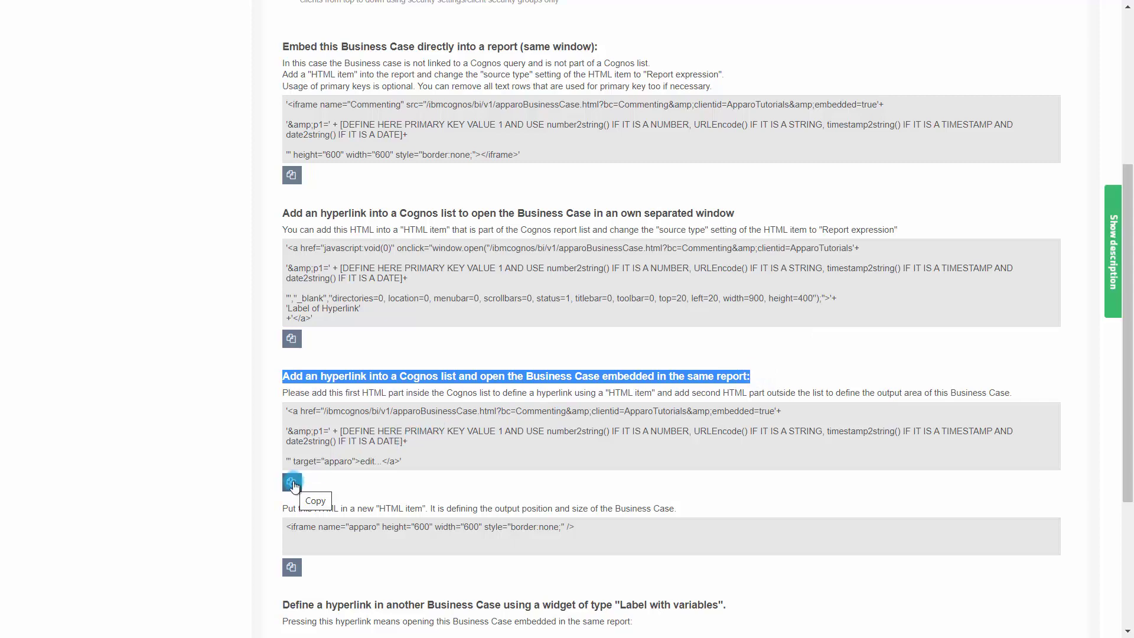
{"action": "left_click", "coordinate": [292, 483]}
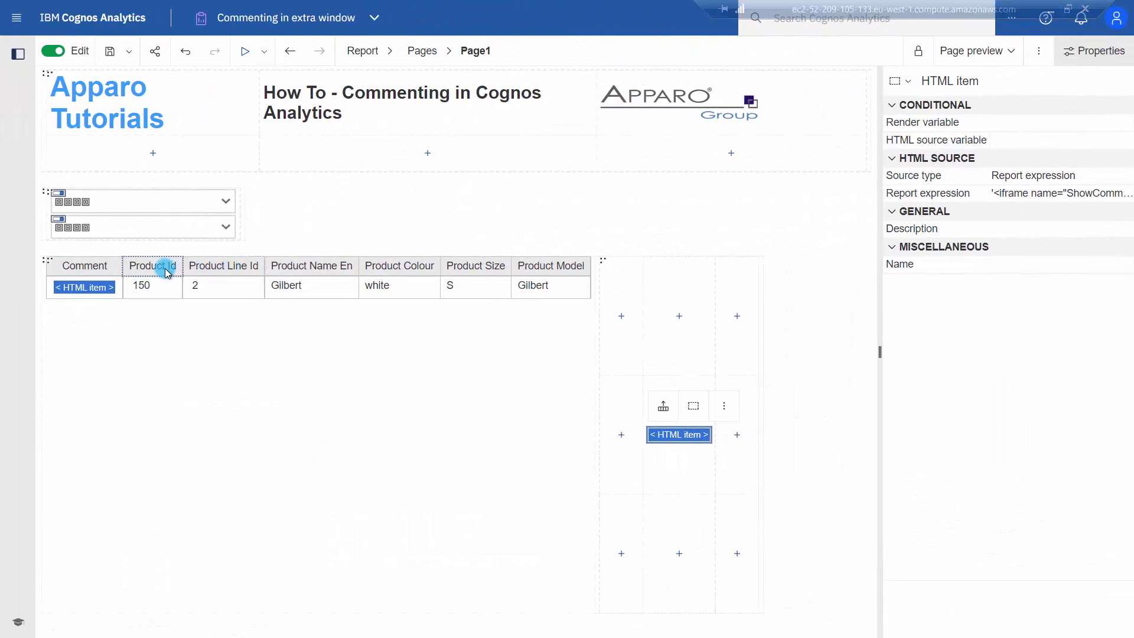
In the Cognos report, replace the whole report expression of the Comment column's HTML item with the copied hyperlink code.
{"action": "left_click", "coordinate": [108, 289]}
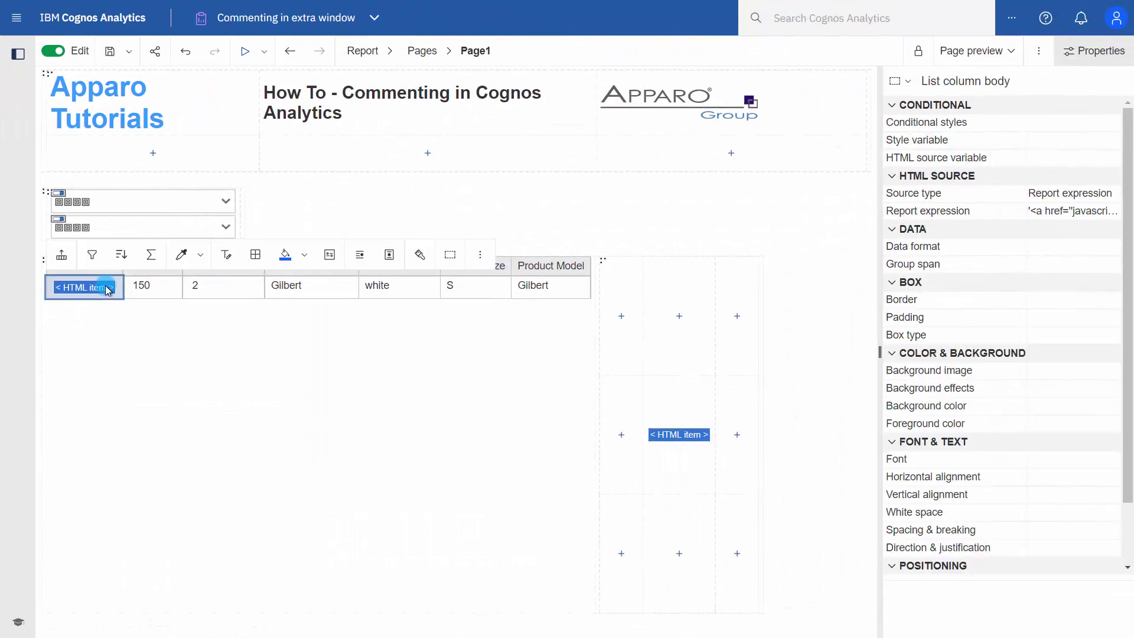
{"action": "double_click", "coordinate": [1048, 215]}
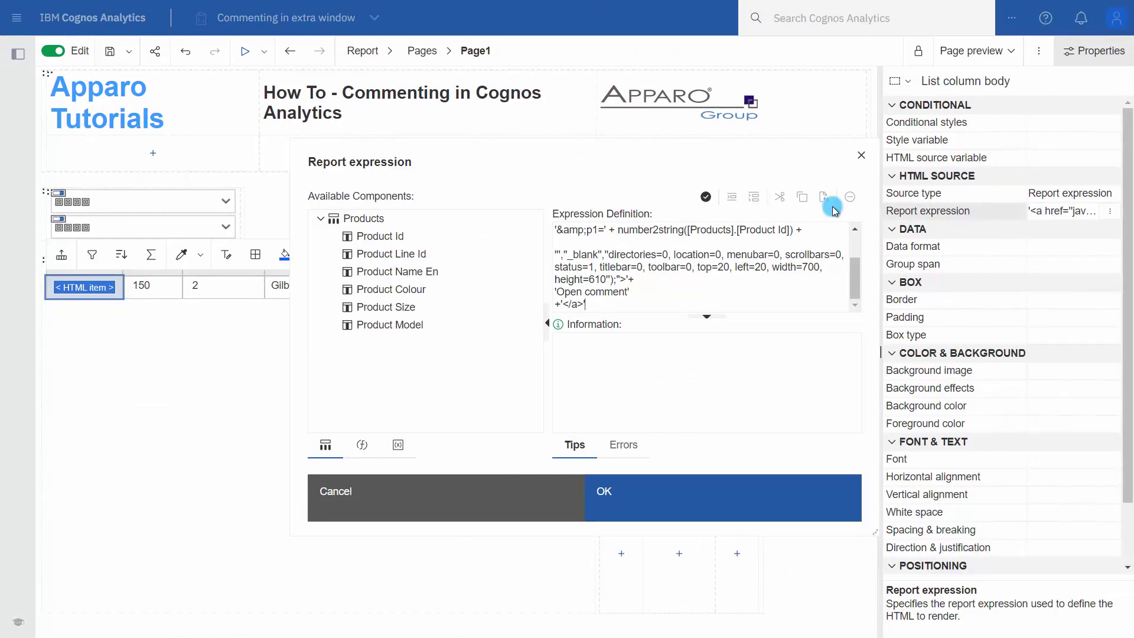
{"action": "left_click_drag", "start_coordinate": [755, 530], "coordinate": [893, 559]}
{"action": "key", "text": "ctrl+a"}
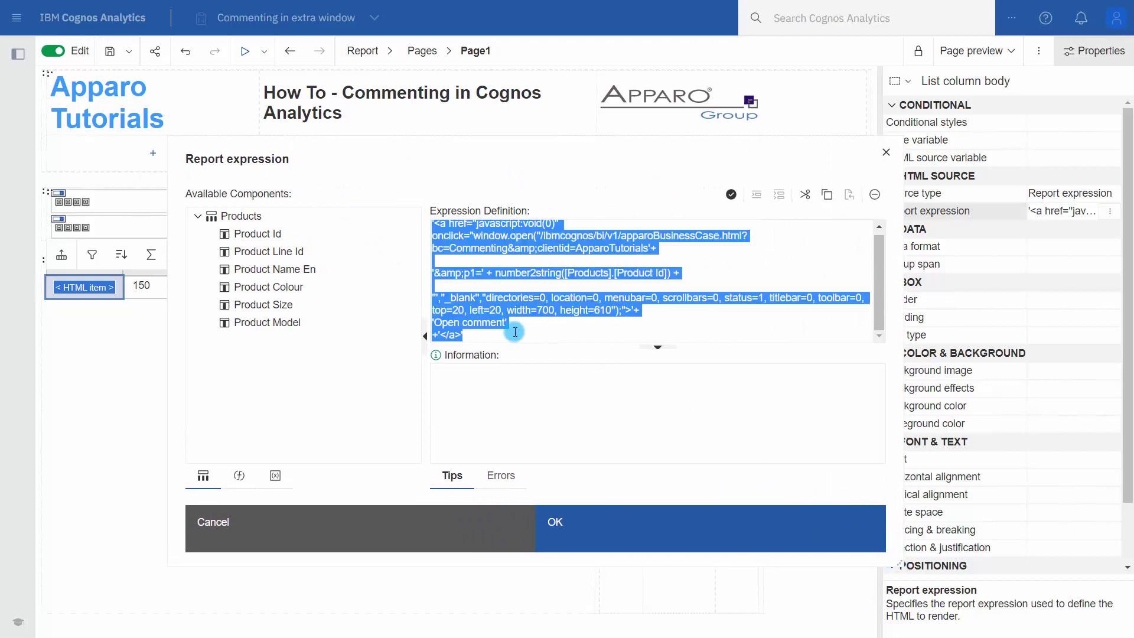
{"action": "key", "text": "ctrl+v"}
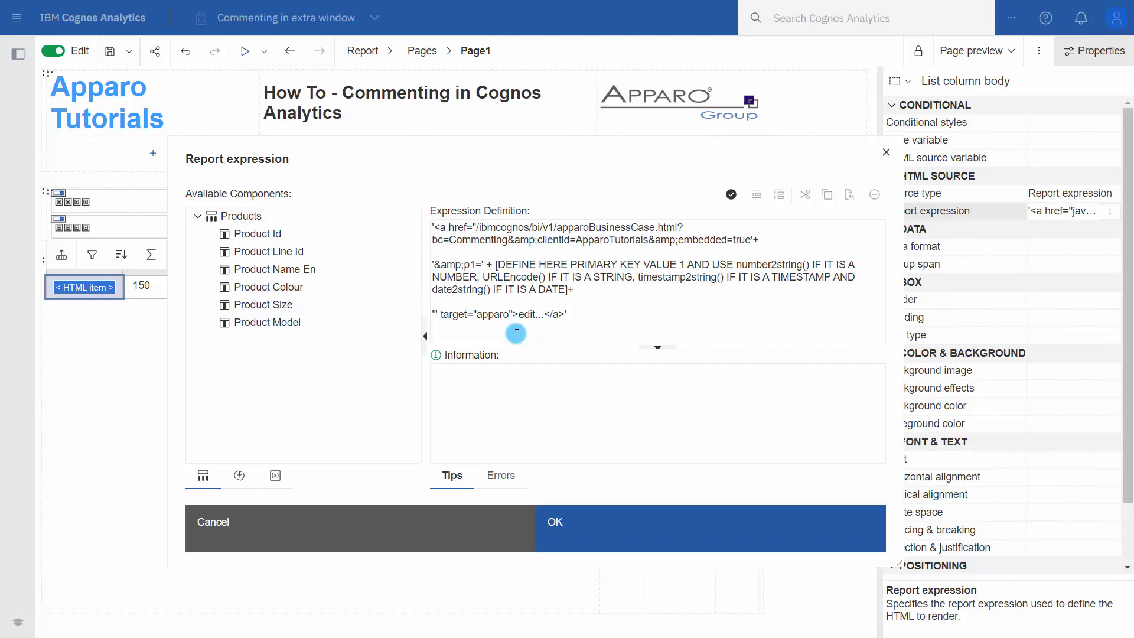
Replace the primary key placeholder with number2string([Products].[Product Id]), validate the expression and accept it.
{"action": "left_click_drag", "start_coordinate": [737, 266], "coordinate": [496, 262]}
{"action": "key", "text": "BackSpace"}
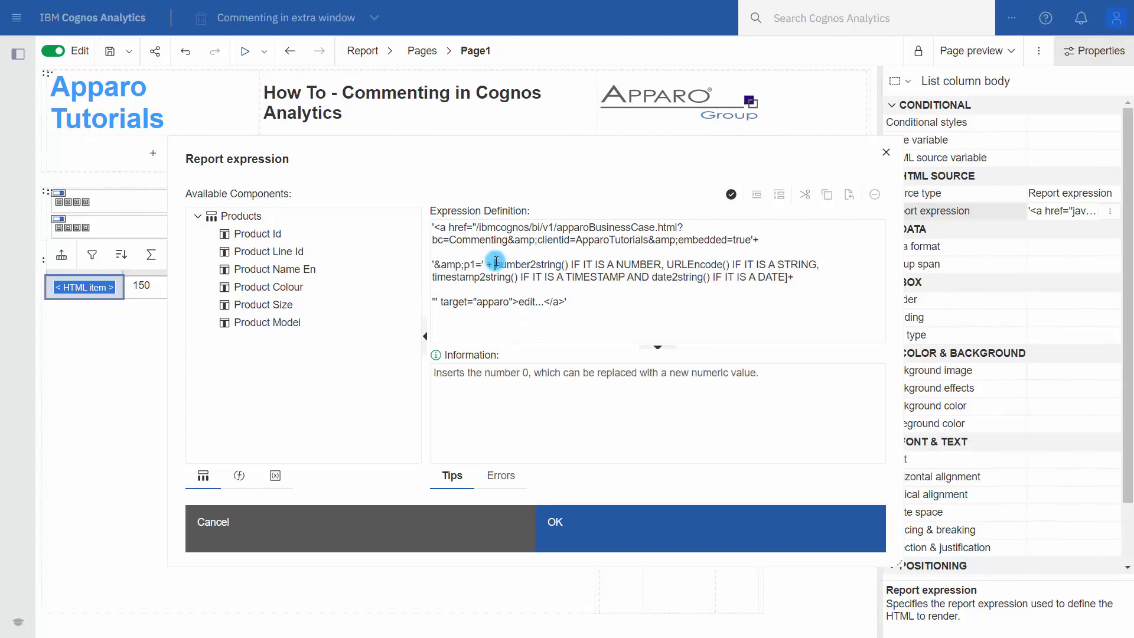
{"action": "left_click_drag", "start_coordinate": [571, 262], "coordinate": [784, 279]}
{"action": "key", "text": "BackSpace"}
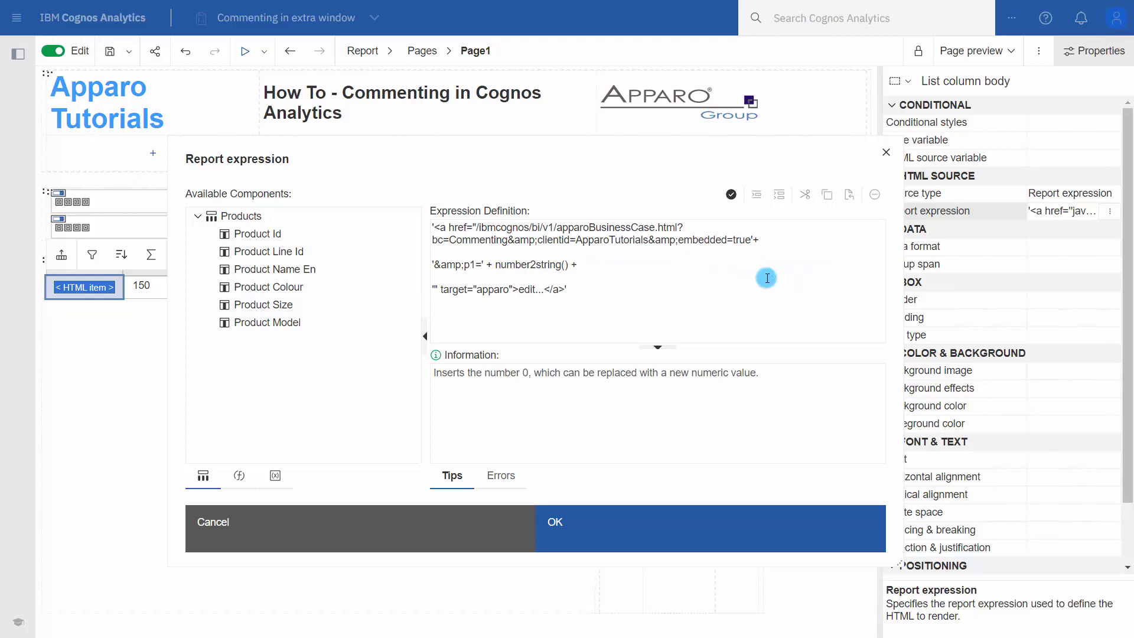
{"action": "left_click", "coordinate": [562, 267]}
{"action": "left_click", "coordinate": [282, 238]}
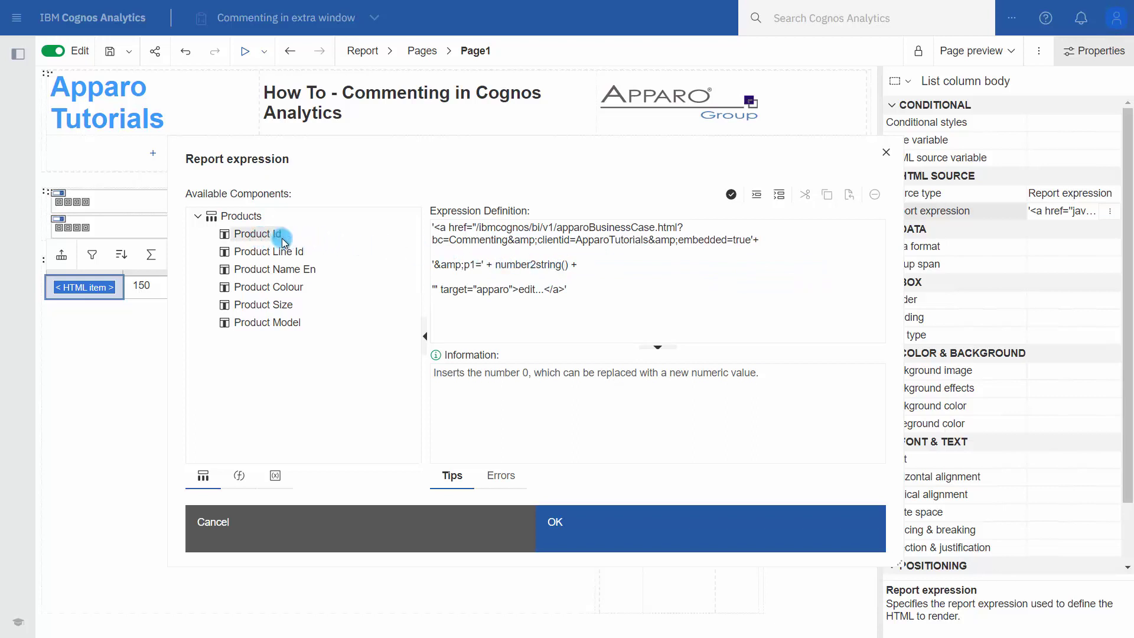
{"action": "left_click_drag", "start_coordinate": [282, 238], "coordinate": [544, 279]}
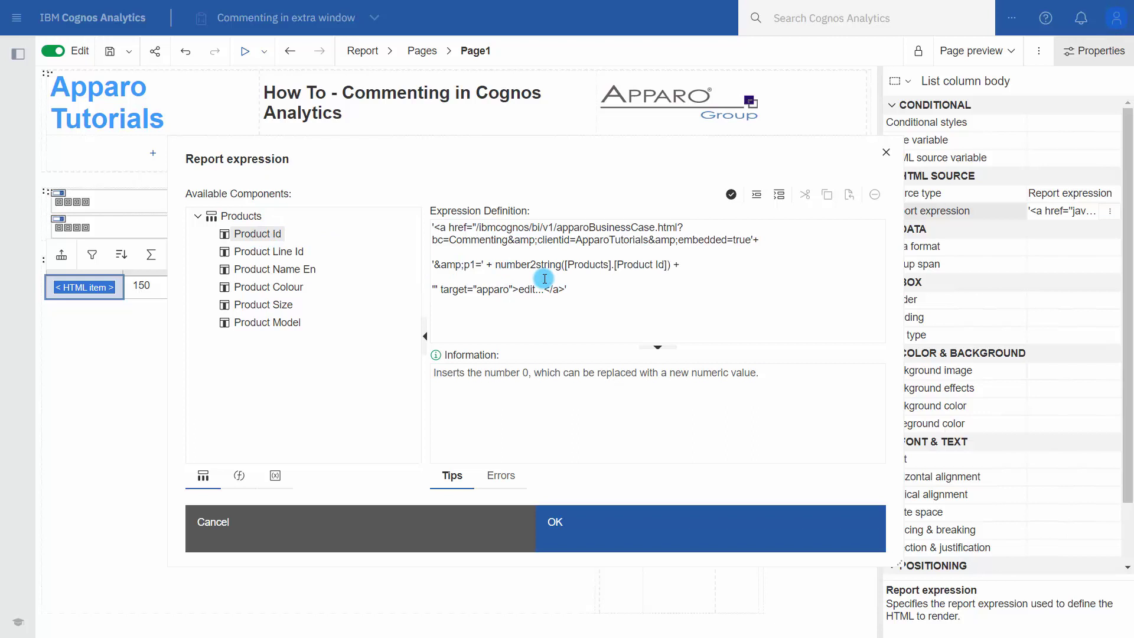
{"action": "left_click", "coordinate": [732, 195]}
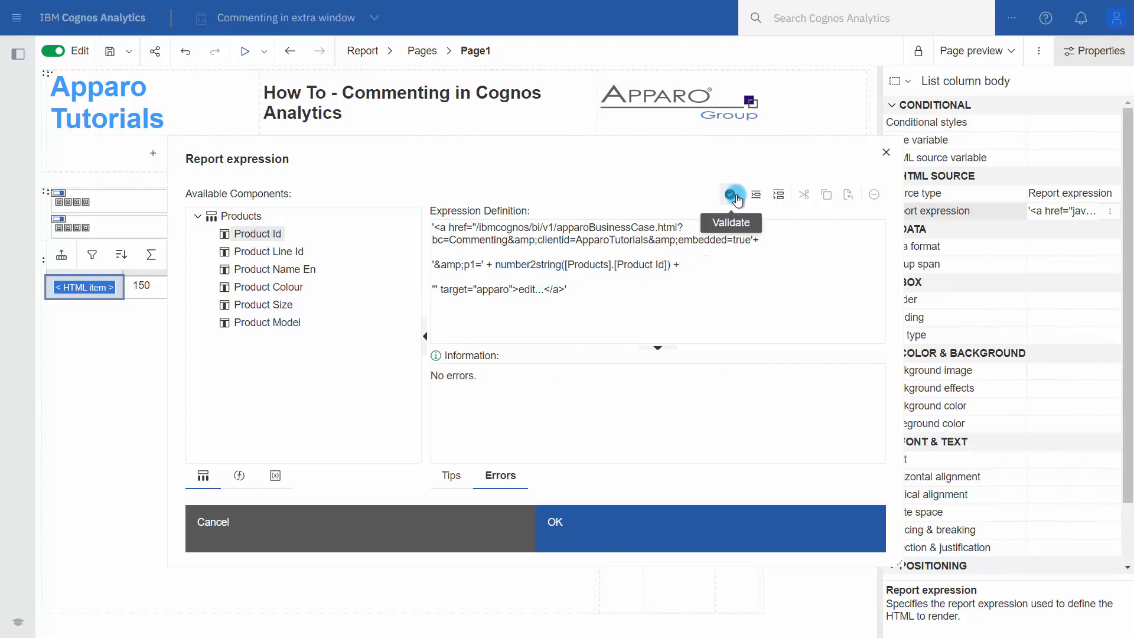
{"action": "left_click", "coordinate": [611, 525]}
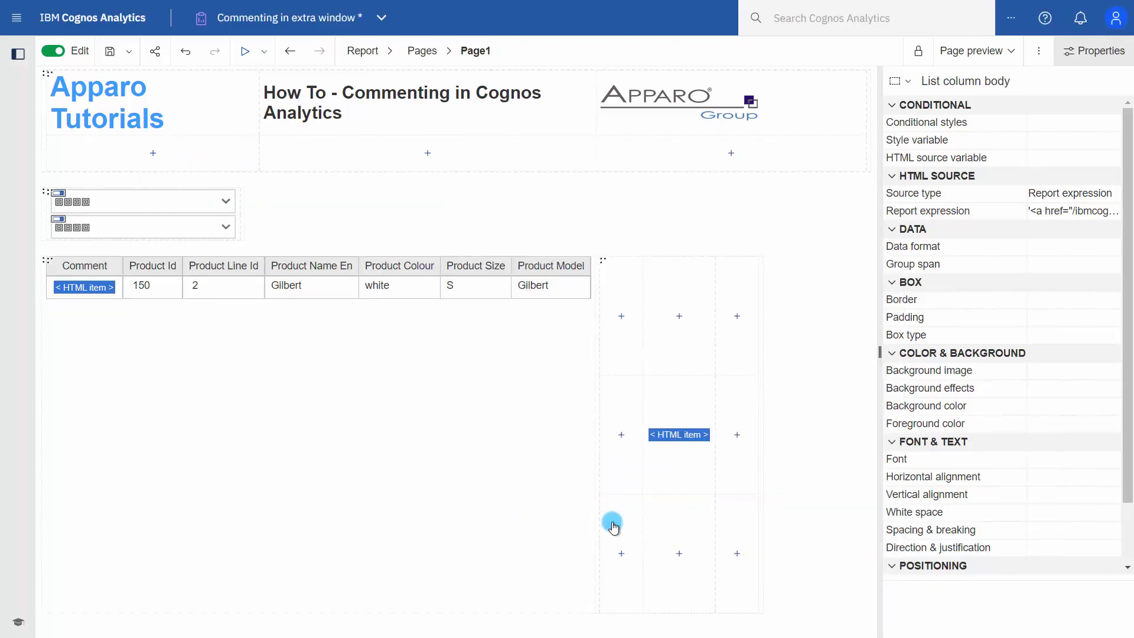
Replace the expression of the HTML item beside the list with '<iframe name="apparo" height="600" width="600" style="border:none;" />', validate it and accept.
{"action": "left_click", "coordinate": [677, 437]}
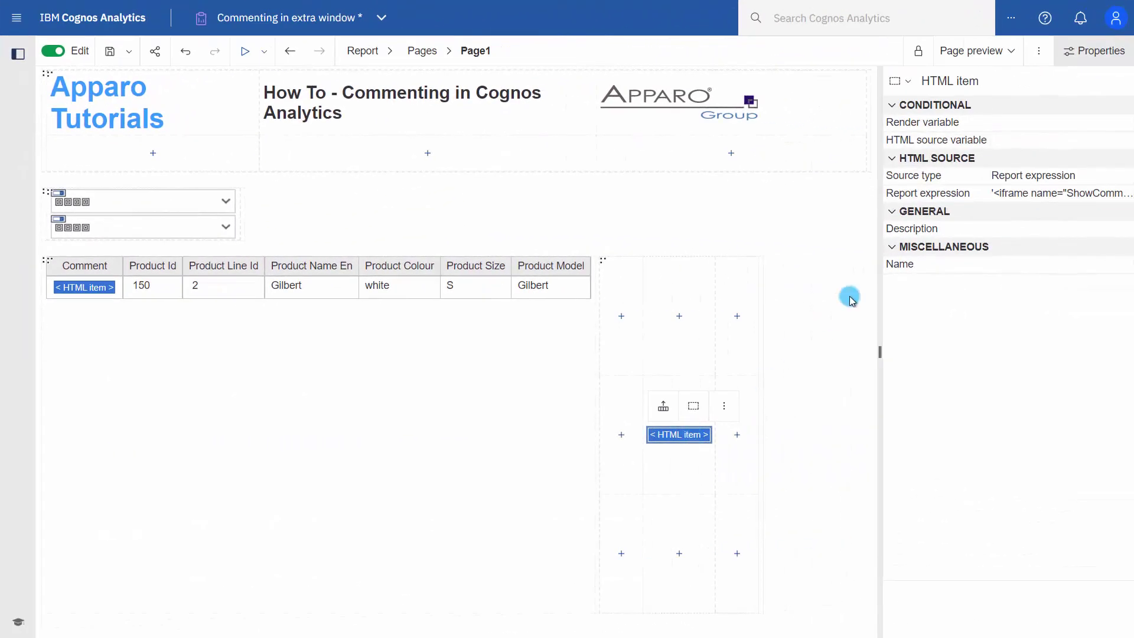
{"action": "double_click", "coordinate": [1012, 194]}
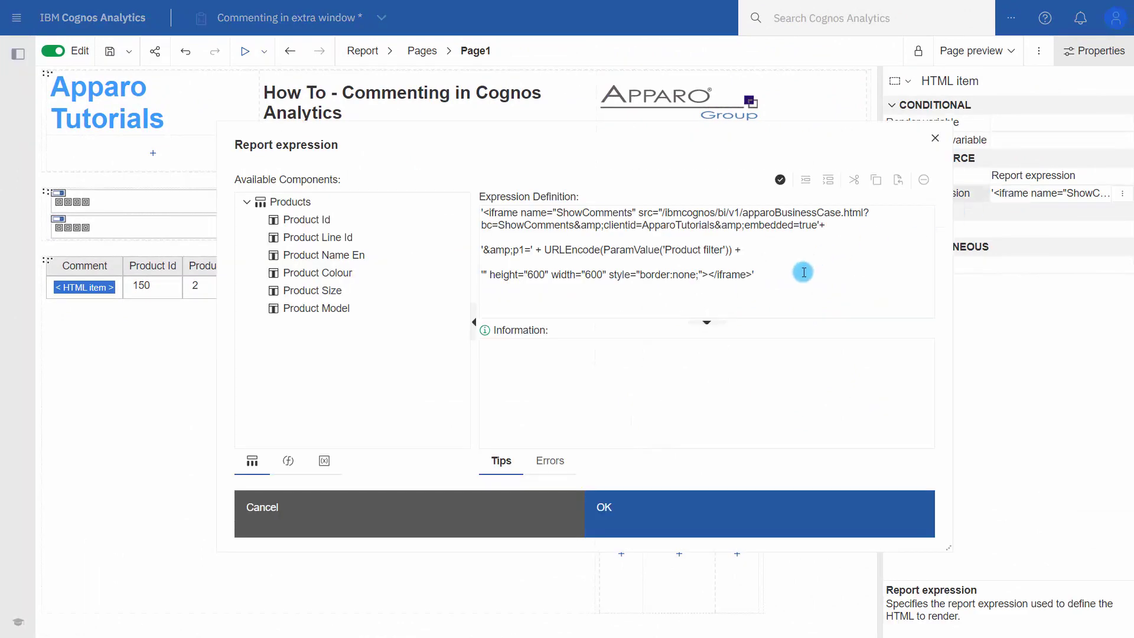
{"action": "key", "text": "ctrl+a"}
{"action": "key", "text": "ctrl+v"}
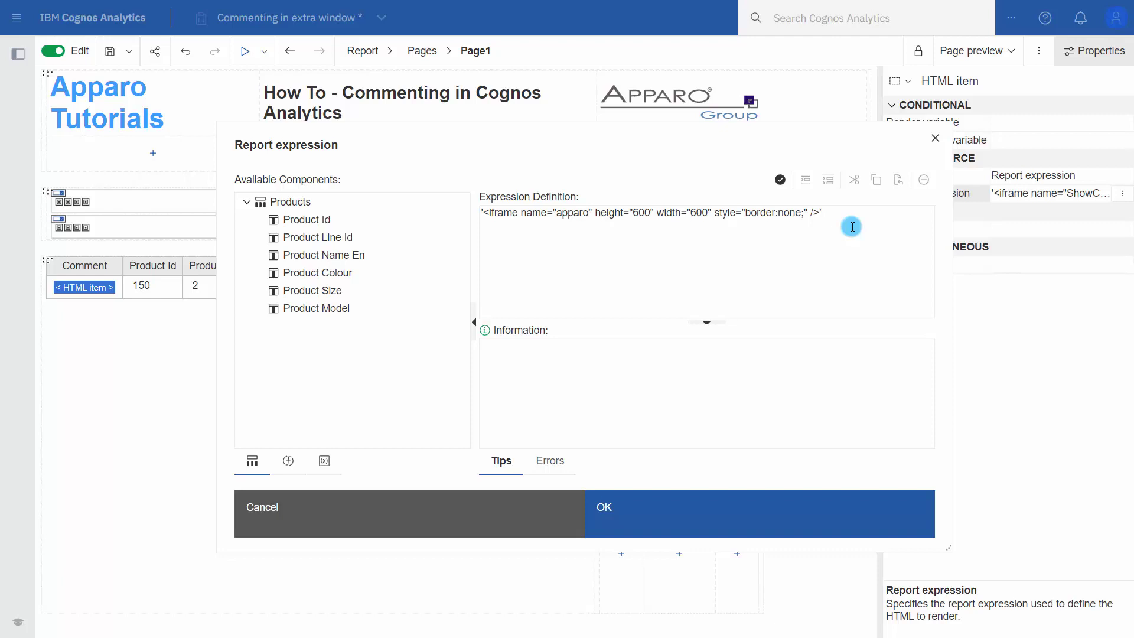
{"action": "left_click", "coordinate": [775, 178]}
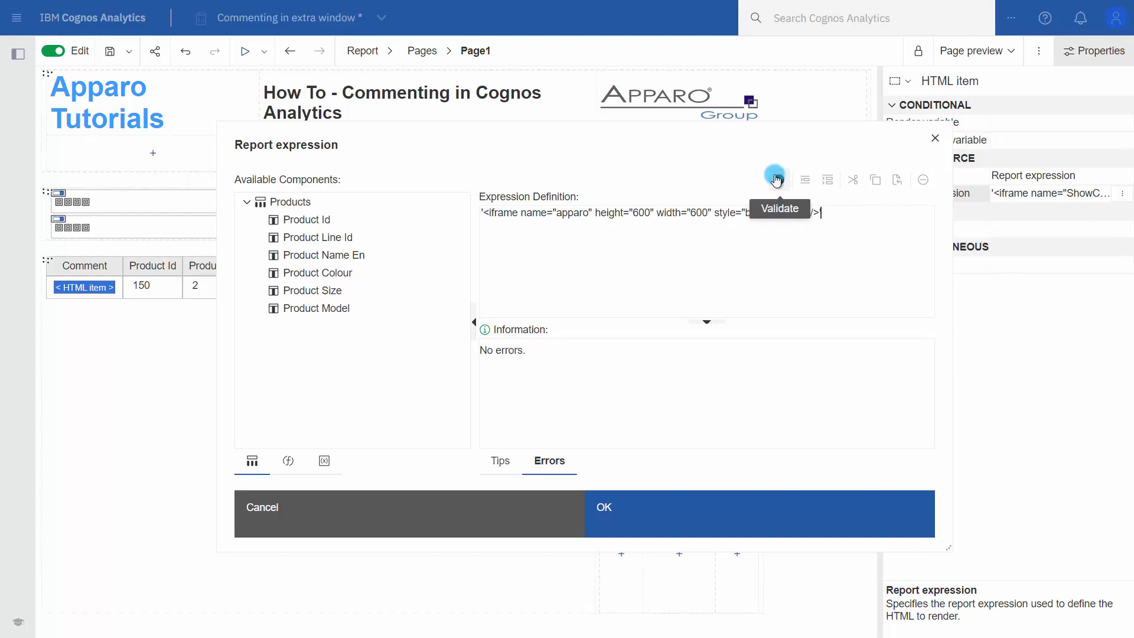
{"action": "left_click", "coordinate": [646, 517]}
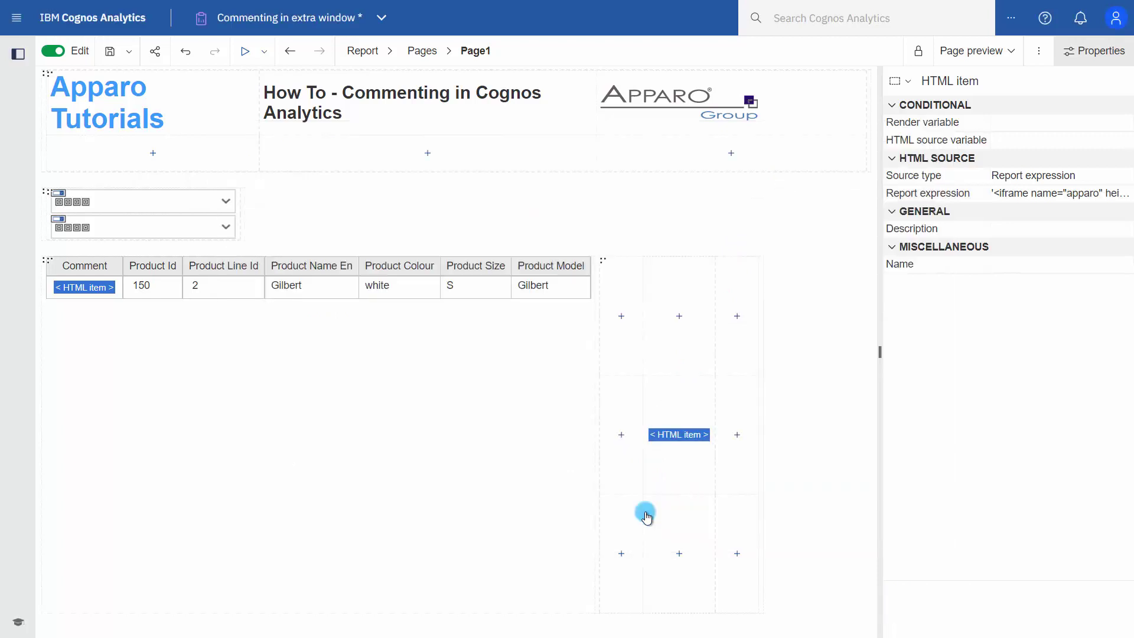
Leave edit mode, open Gilbert's comment through its edit link and change the text to "it works embedded".
{"action": "left_click", "coordinate": [54, 54]}
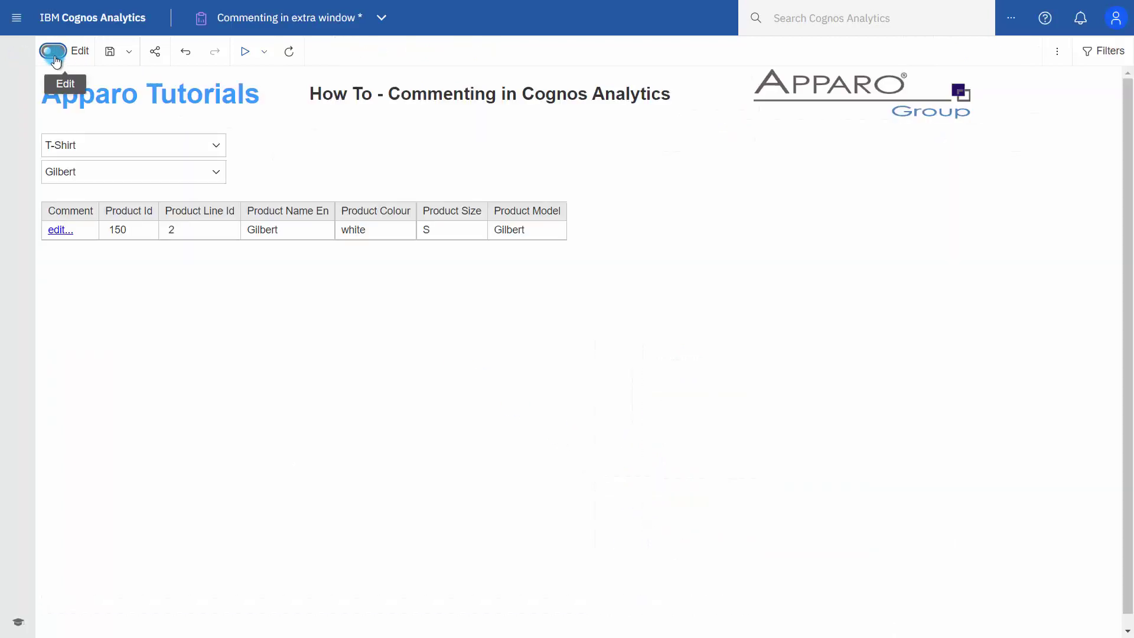
{"action": "left_click", "coordinate": [62, 235]}
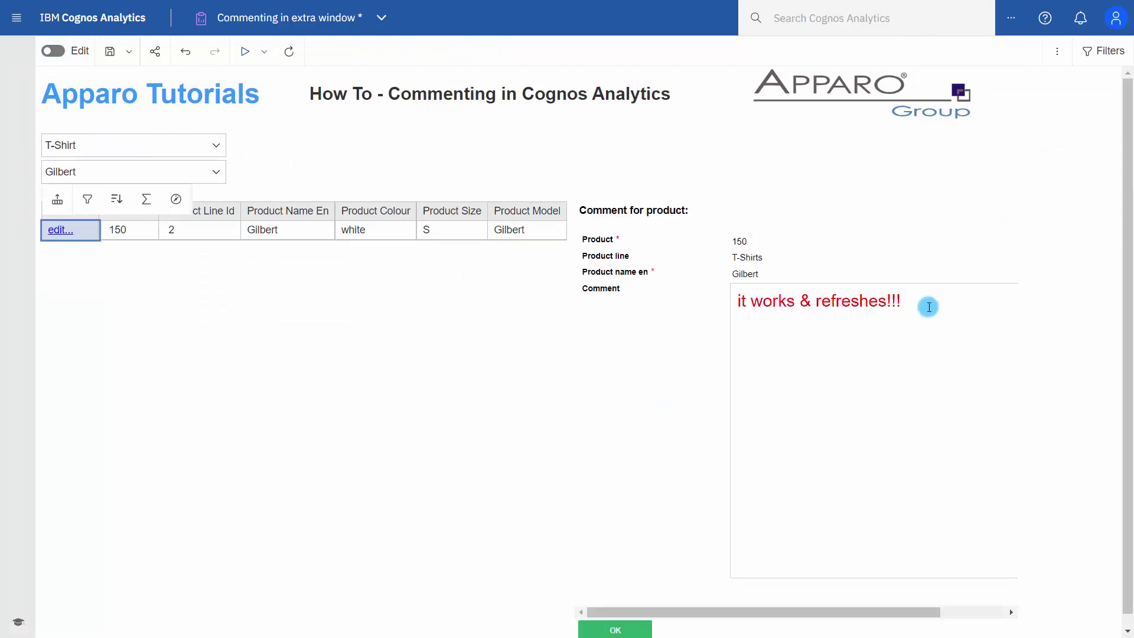
{"action": "left_click_drag", "start_coordinate": [929, 307], "coordinate": [801, 304]}
{"action": "type", "text": "em"}
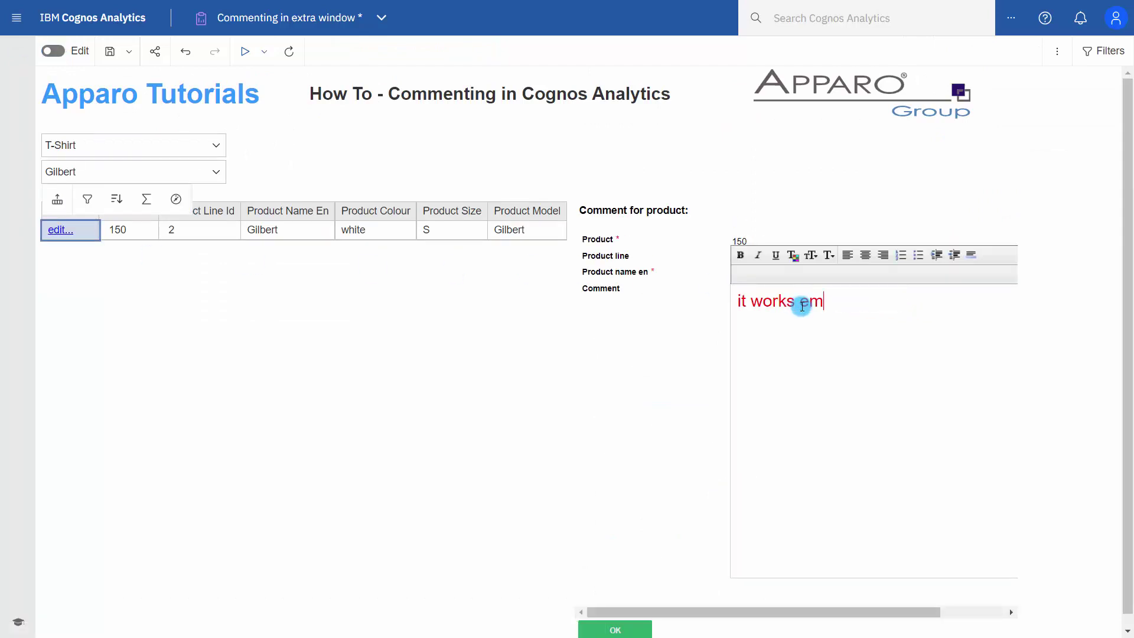
{"action": "type", "text": "bedded"}
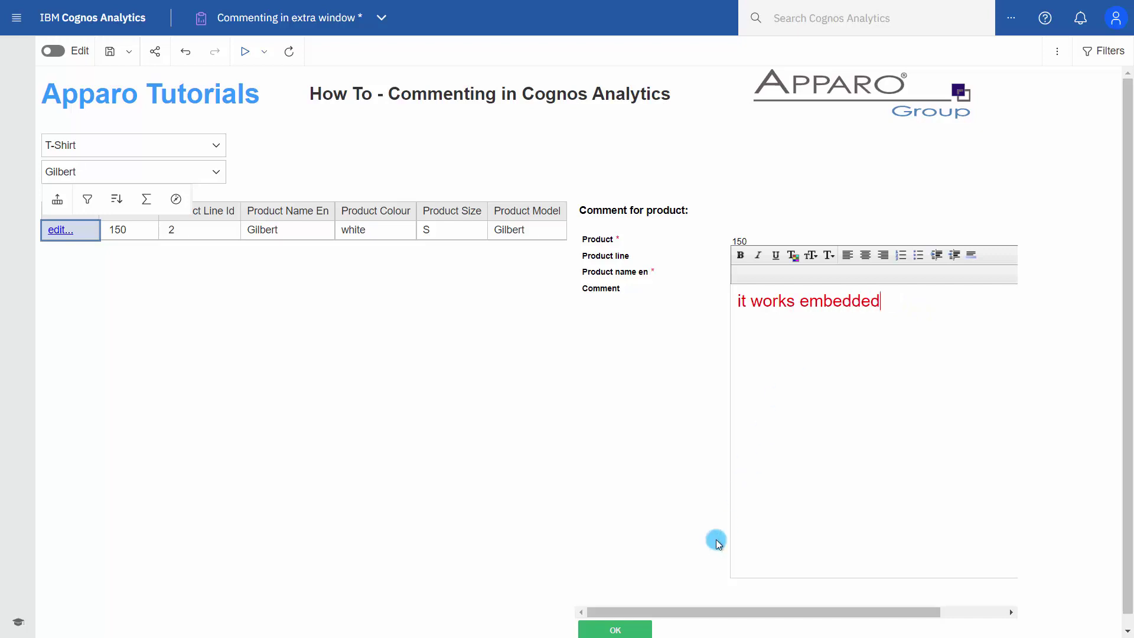
{"action": "left_click", "coordinate": [716, 542]}
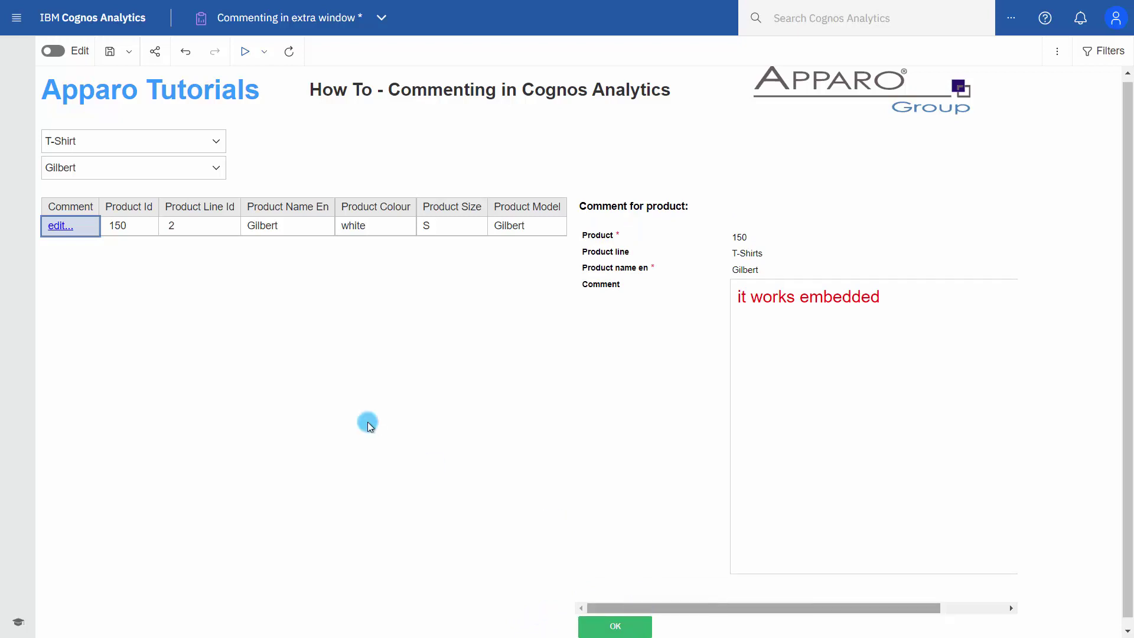
Set the iframe width to 800 in the expression of the HTML item beside the list and reopen Gilbert's comment outside edit mode.
{"action": "left_click", "coordinate": [54, 52]}
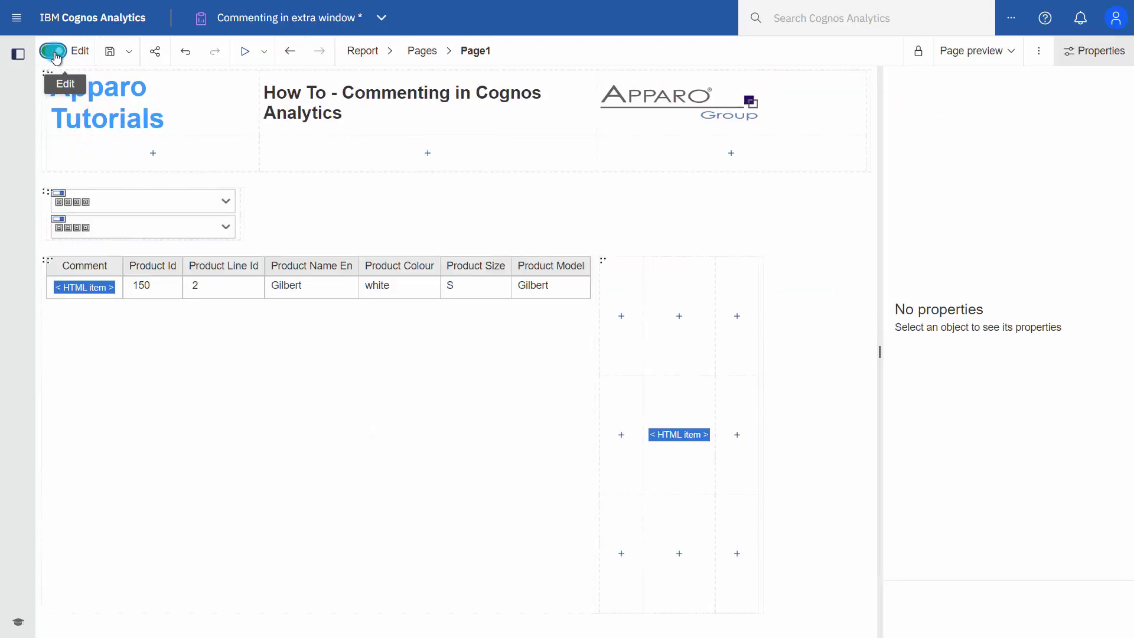
{"action": "double_click", "coordinate": [677, 439]}
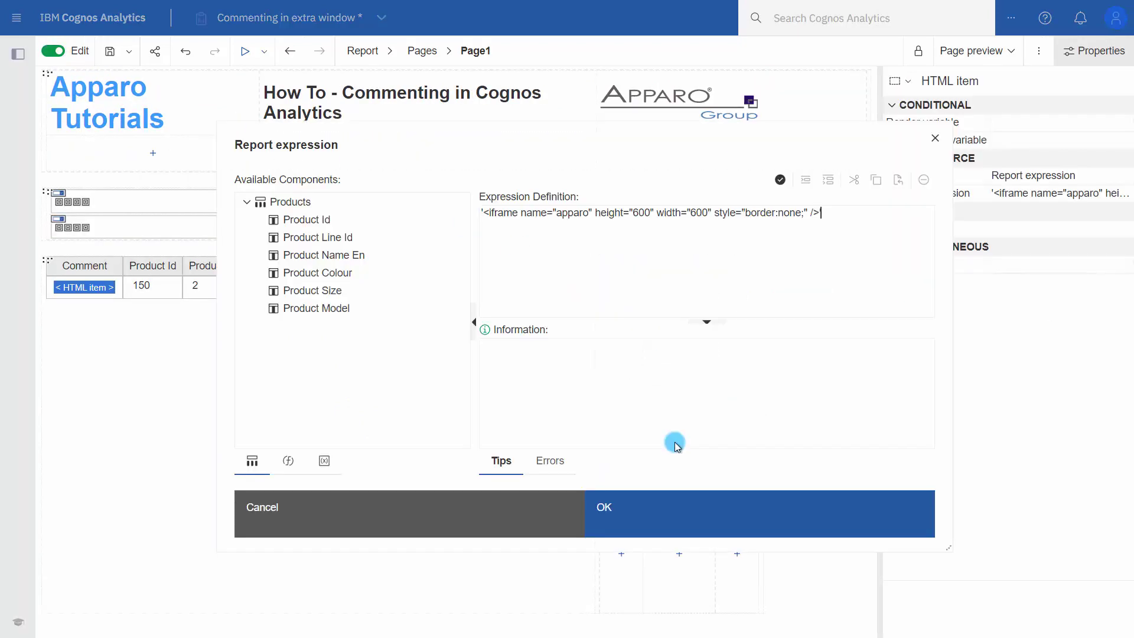
{"action": "left_click", "coordinate": [696, 217]}
{"action": "key", "text": "BackSpace"}
{"action": "type", "text": "8"}
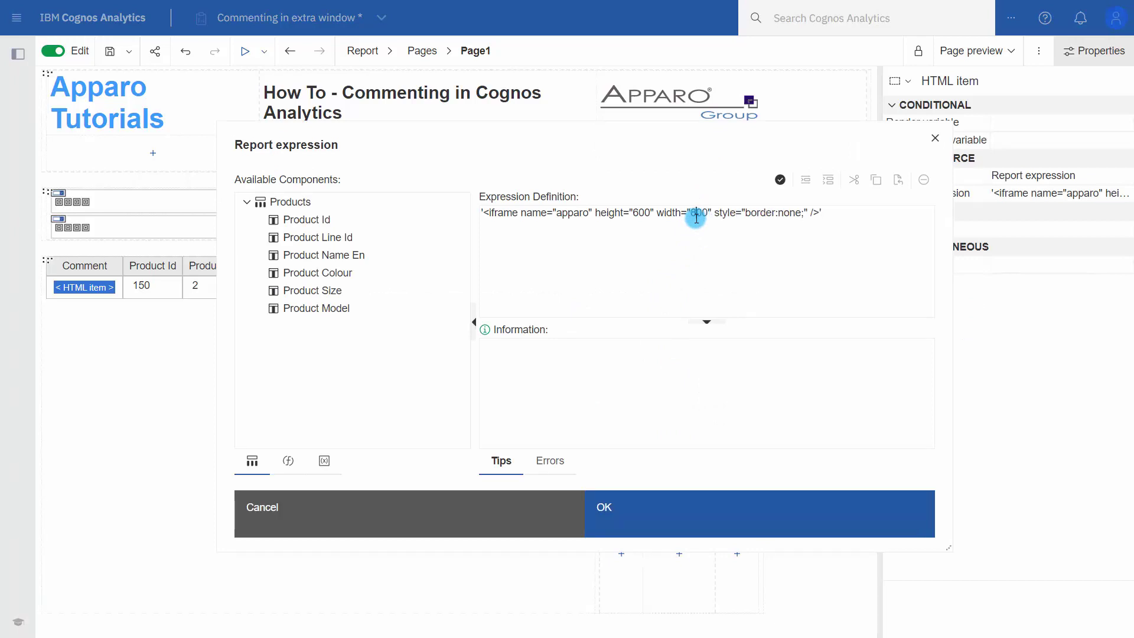
{"action": "left_click", "coordinate": [665, 503]}
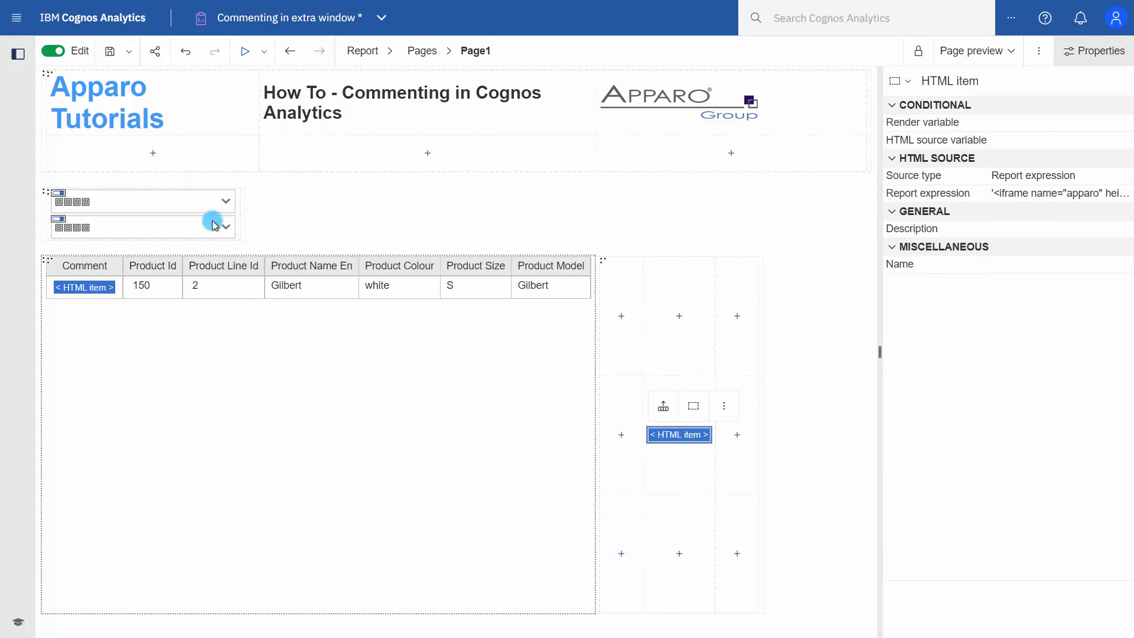
{"action": "left_click", "coordinate": [47, 55]}
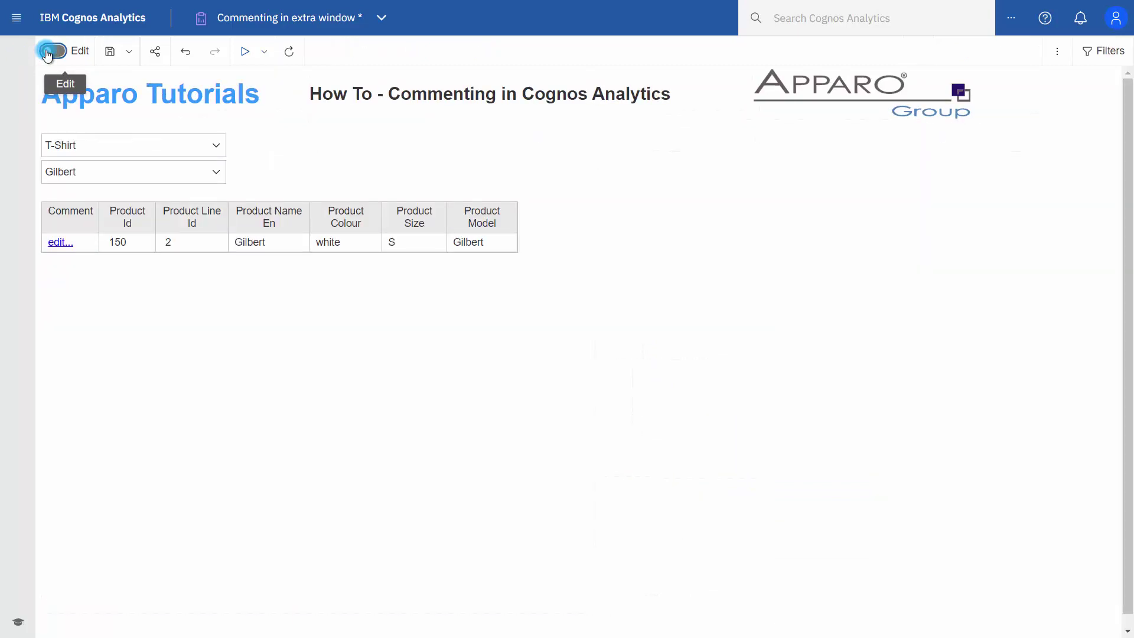
{"action": "left_click", "coordinate": [67, 246]}
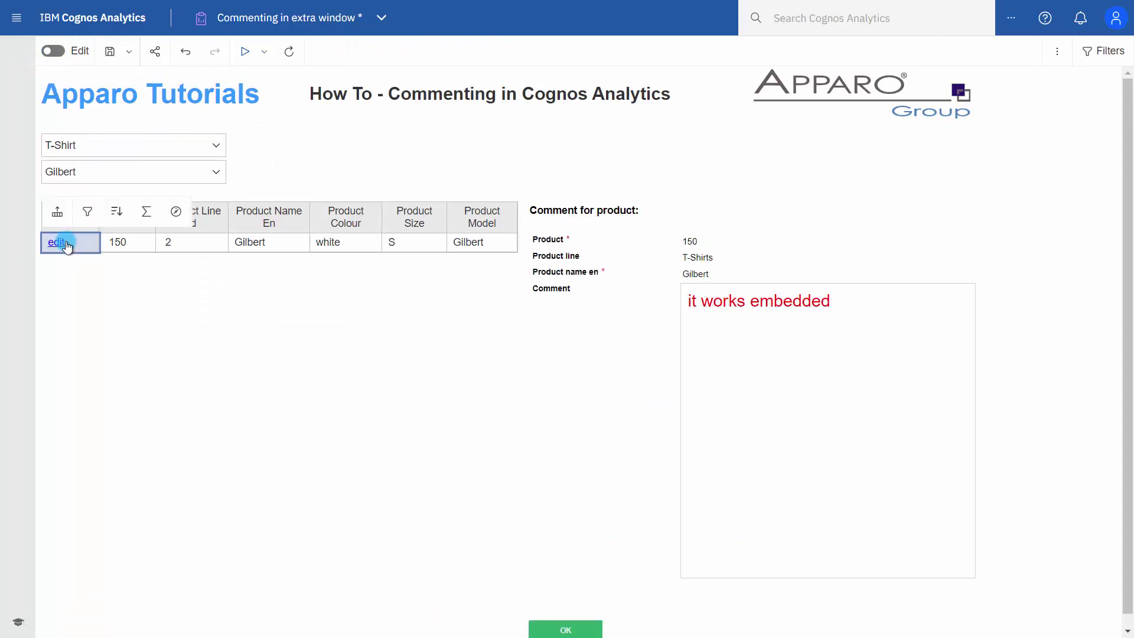